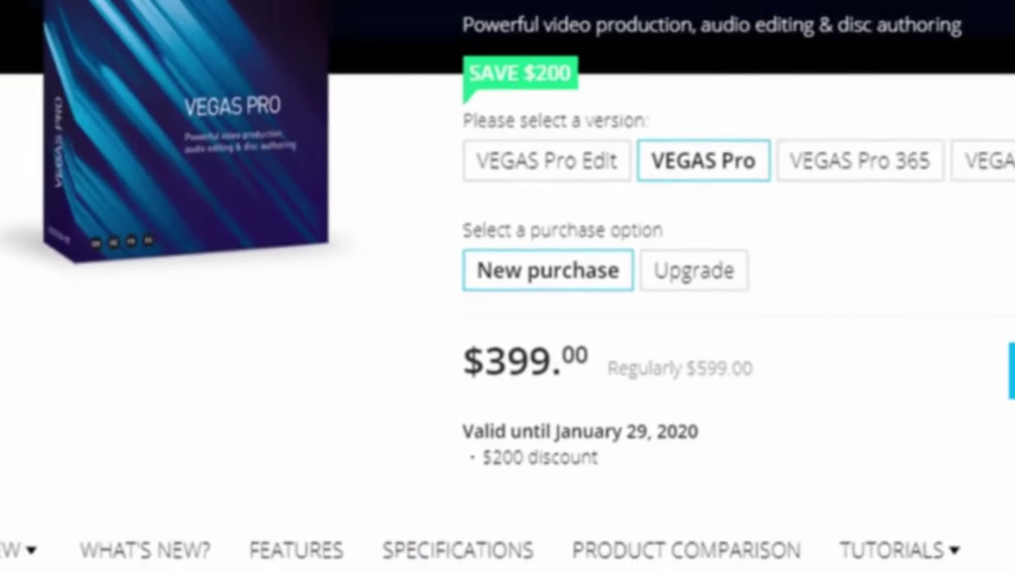
# Step: Look up 399 USD in CZK, then search The Pirate Bay for 'movie maker'
pyautogui.write('399 usd to cz')
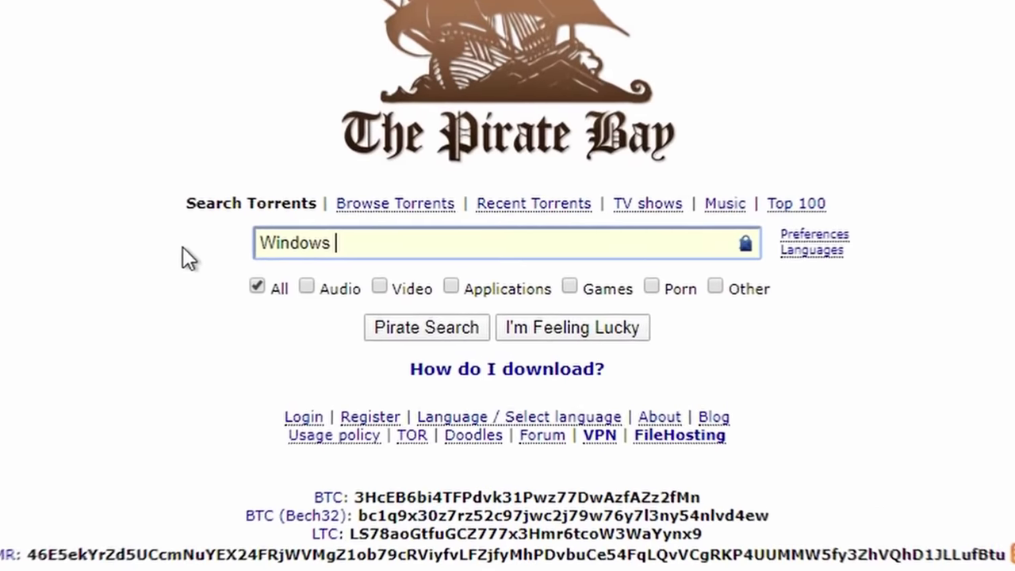
pyautogui.write('movie maker')
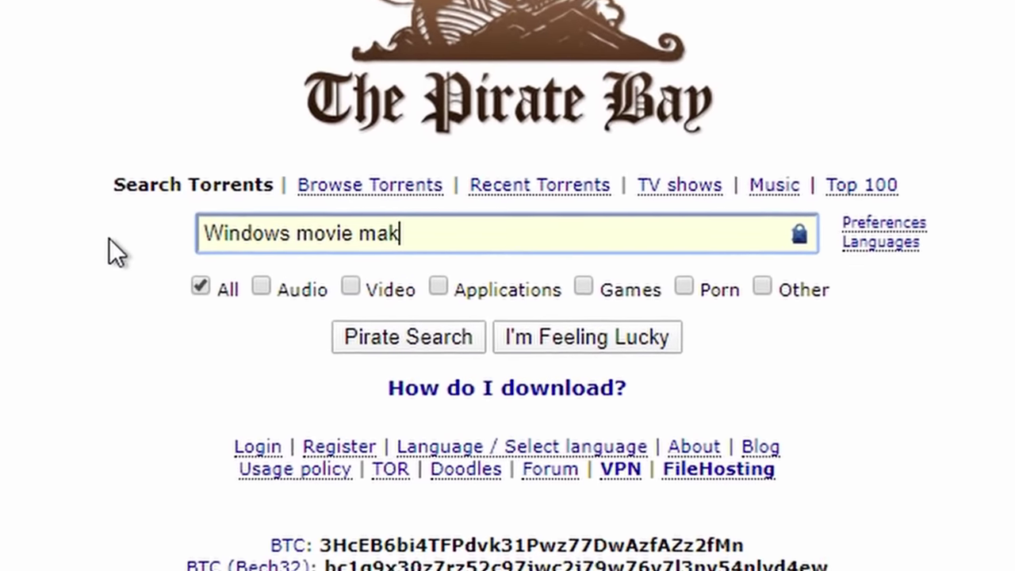
pyautogui.click(456, 327)
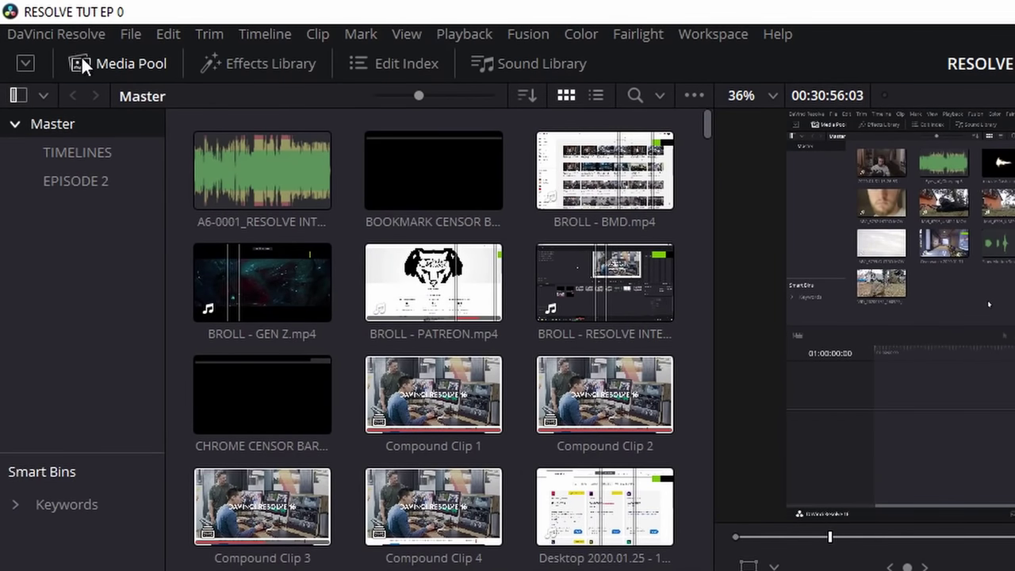
# Step: Toggle the project save and backup option under Preferences > User > Project Save and Load
pyautogui.click(66, 34)
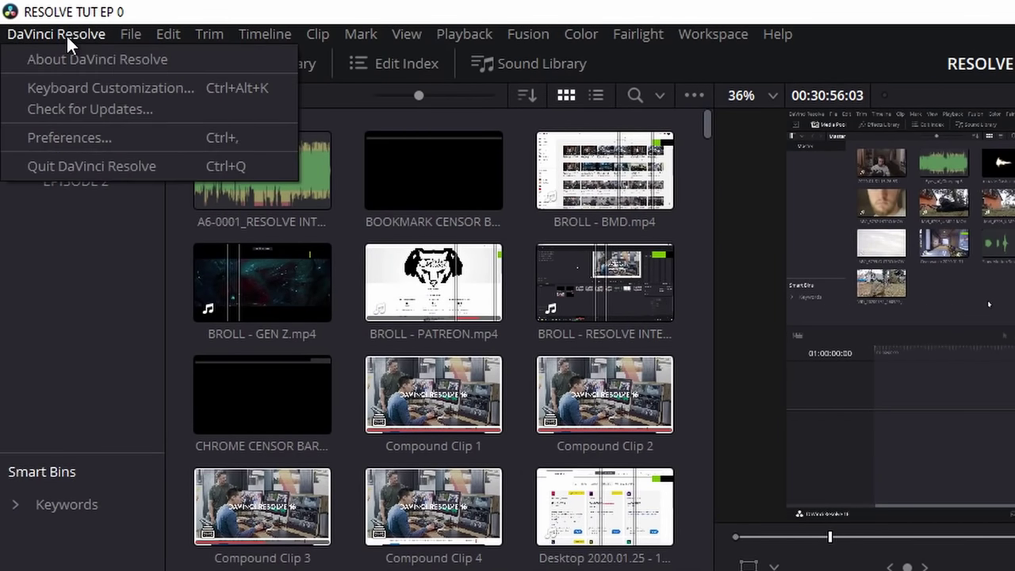
pyautogui.click(96, 134)
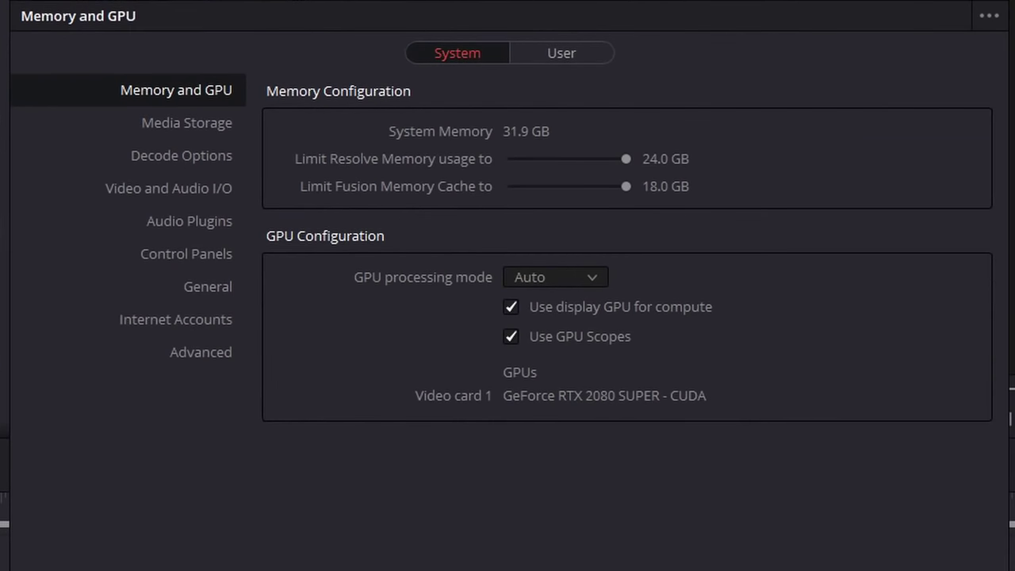
pyautogui.click(579, 53)
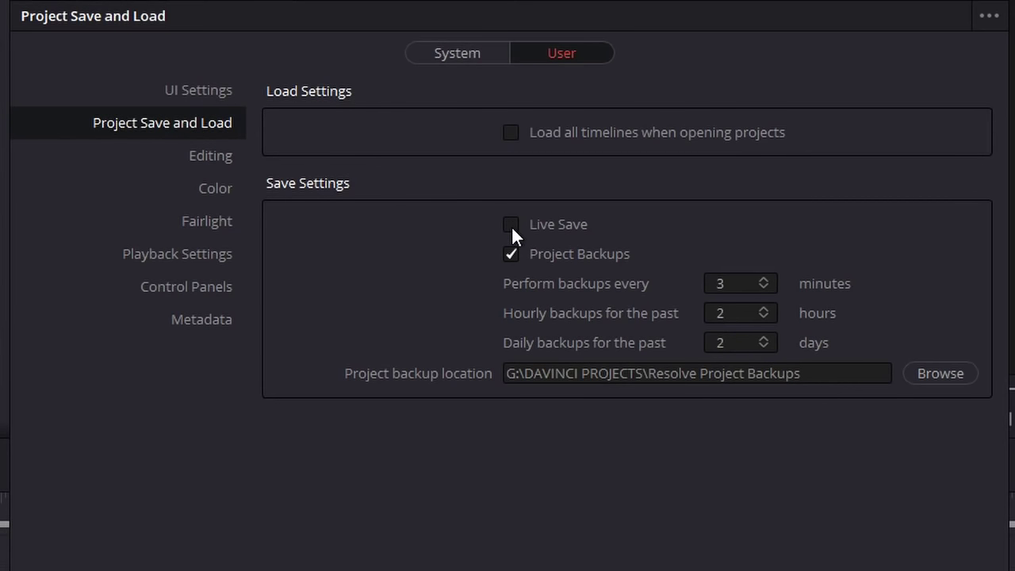
pyautogui.click(511, 253)
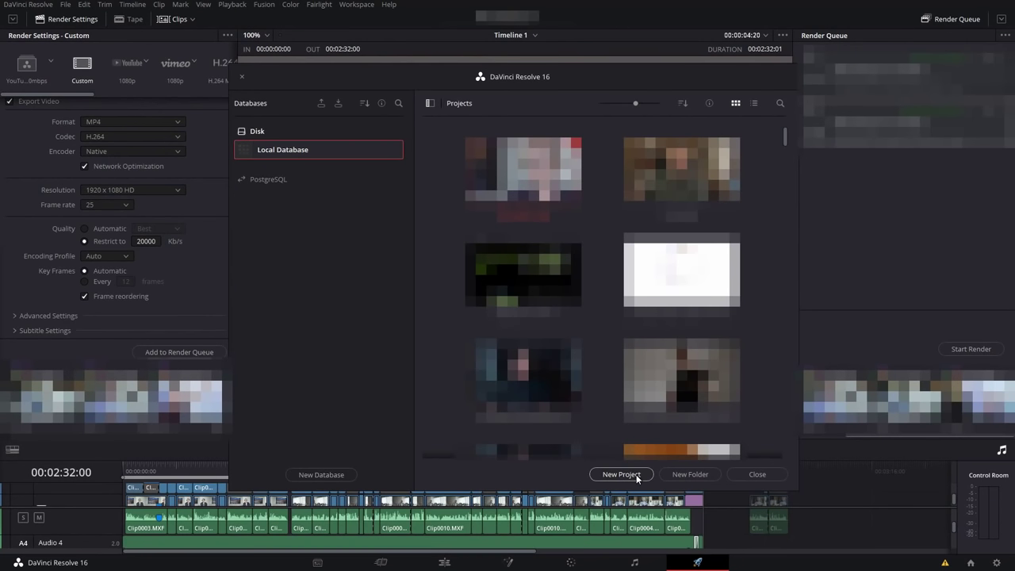
# Step: Create a new project named 'Tutorial' and switch to the Edit page
pyautogui.click(636, 475)
pyautogui.write('Tutorial')
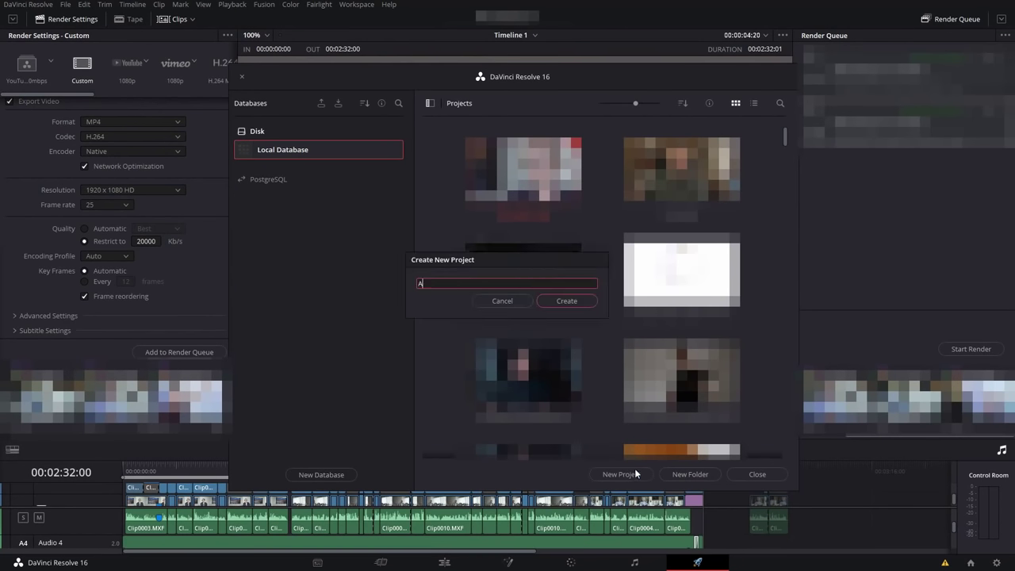
pyautogui.press('Return')
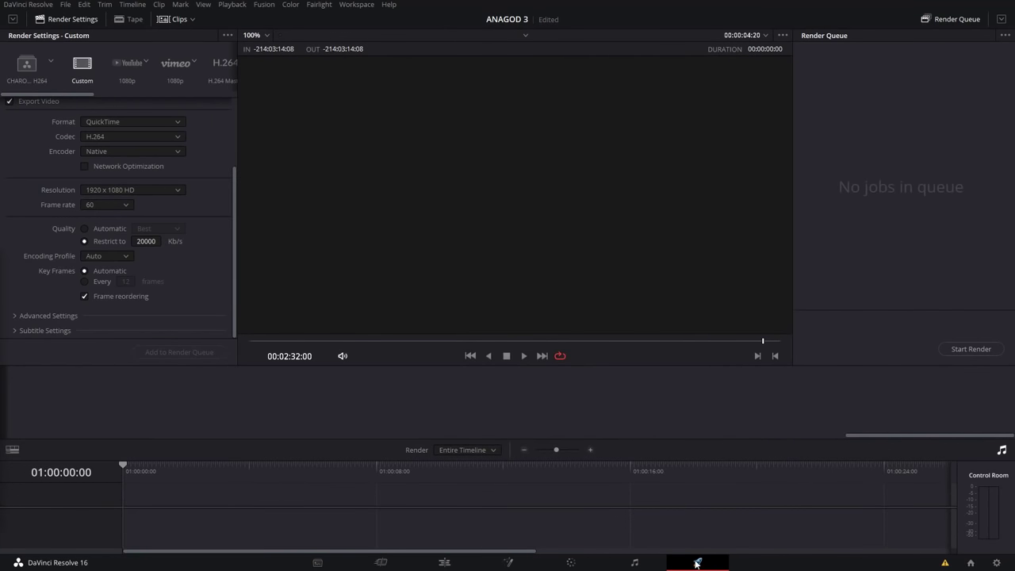
pyautogui.click(444, 562)
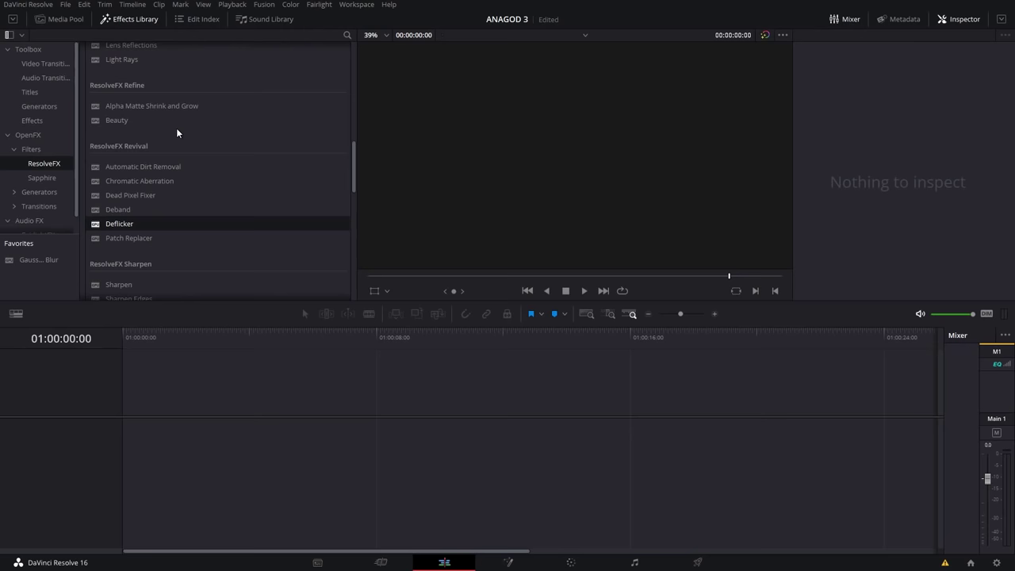
pyautogui.click(65, 5)
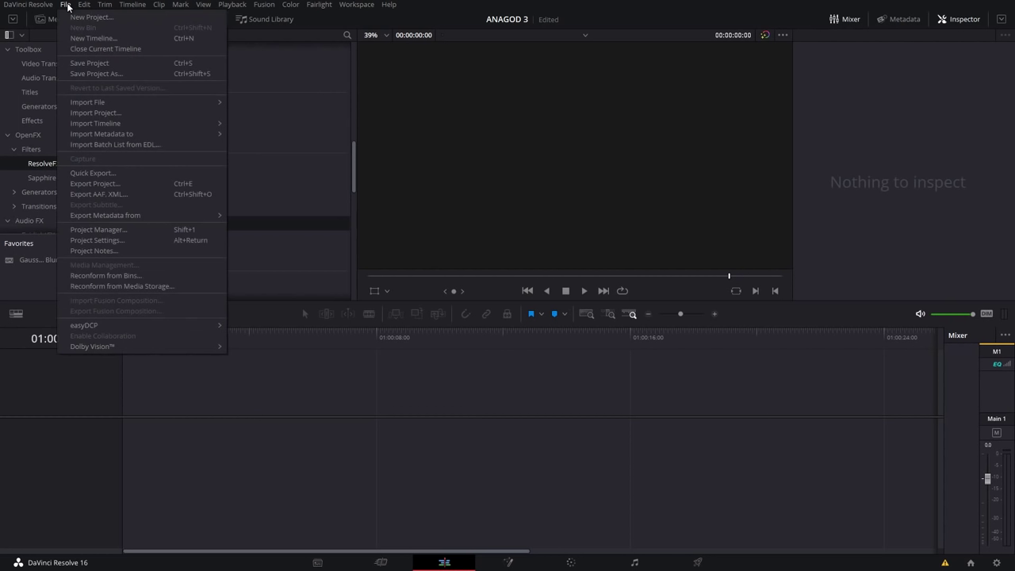
pyautogui.click(113, 239)
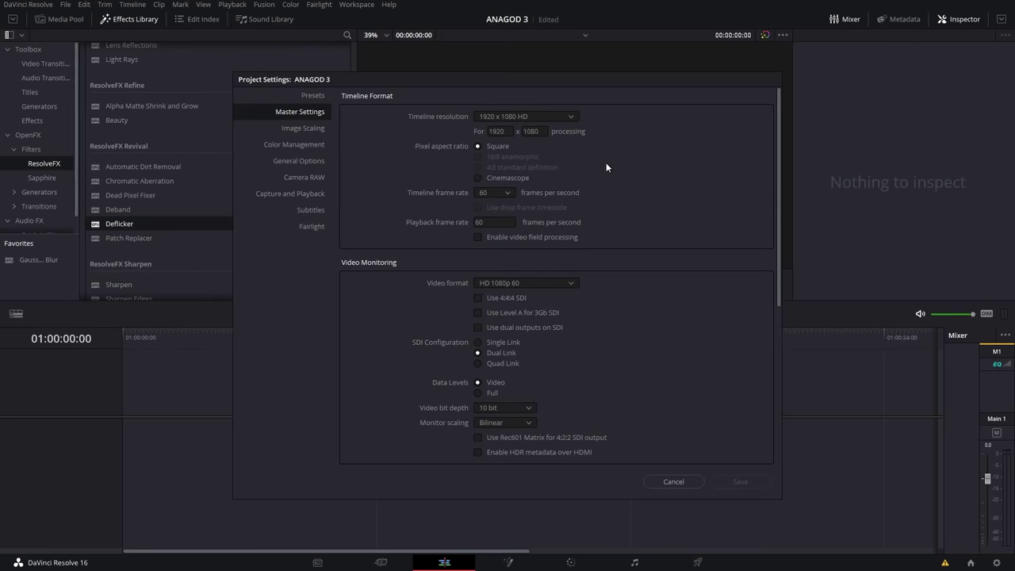
pyautogui.click(508, 193)
pyautogui.click(507, 192)
pyautogui.click(537, 130)
pyautogui.click(551, 134)
pyautogui.click(487, 192)
pyautogui.click(488, 191)
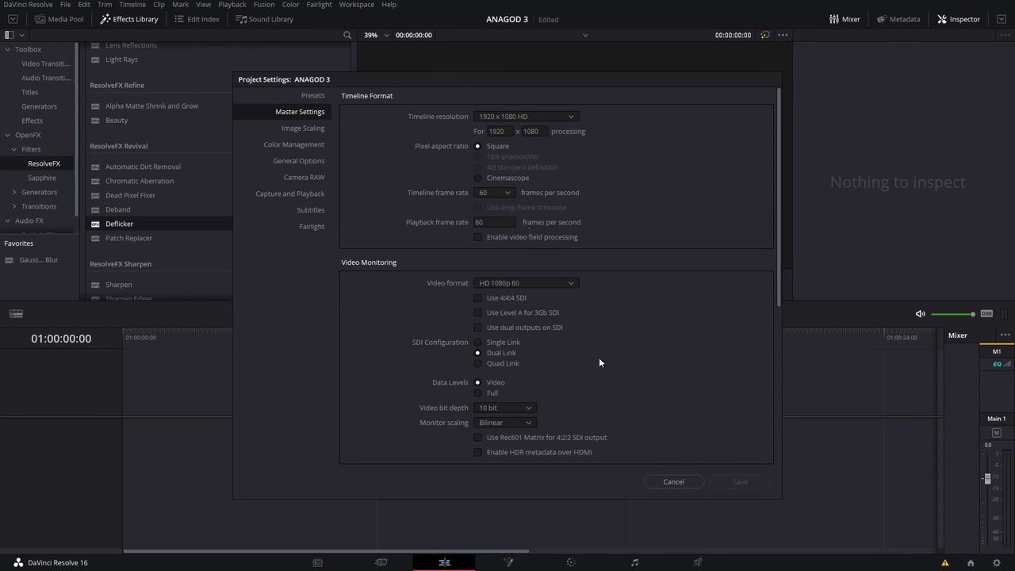
pyautogui.click(673, 482)
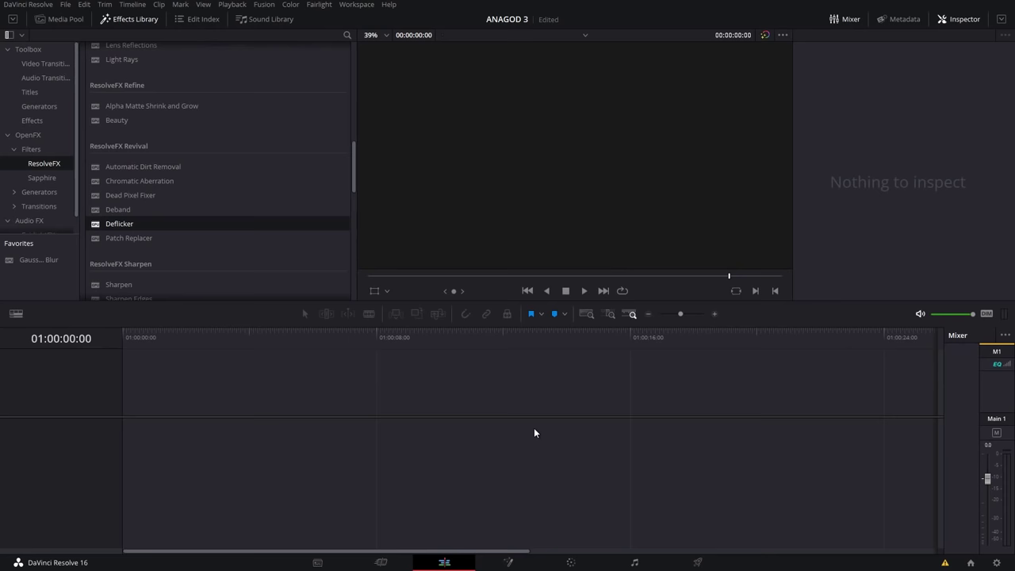
# Step: Drag all ten files from the ANAGOD 3 ASSETS folder into the Media Pool
pyautogui.click(59, 22)
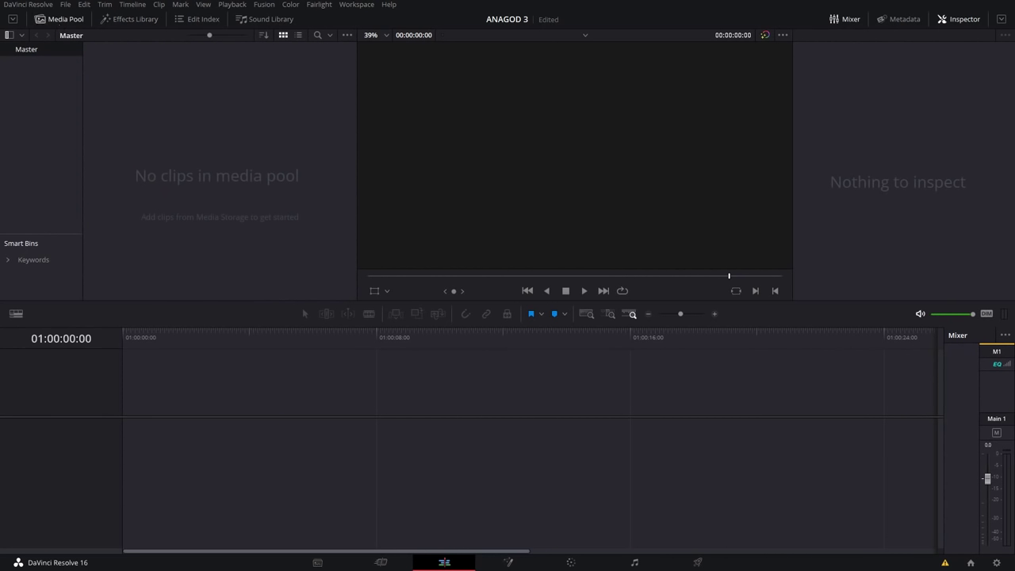
pyautogui.moveTo(0, 269); pyautogui.dragTo(82, 258)
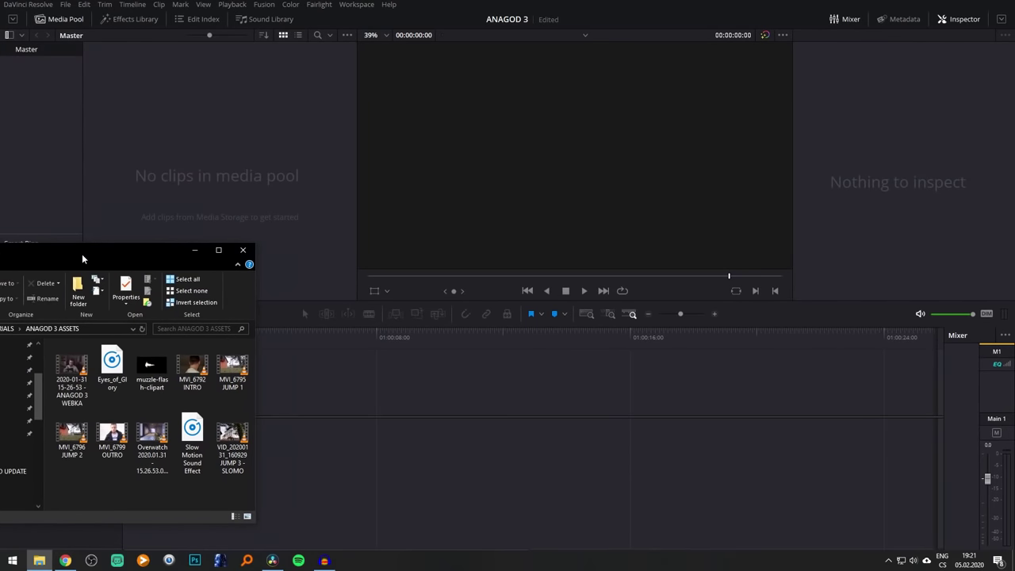
pyautogui.moveTo(61, 485); pyautogui.dragTo(250, 341)
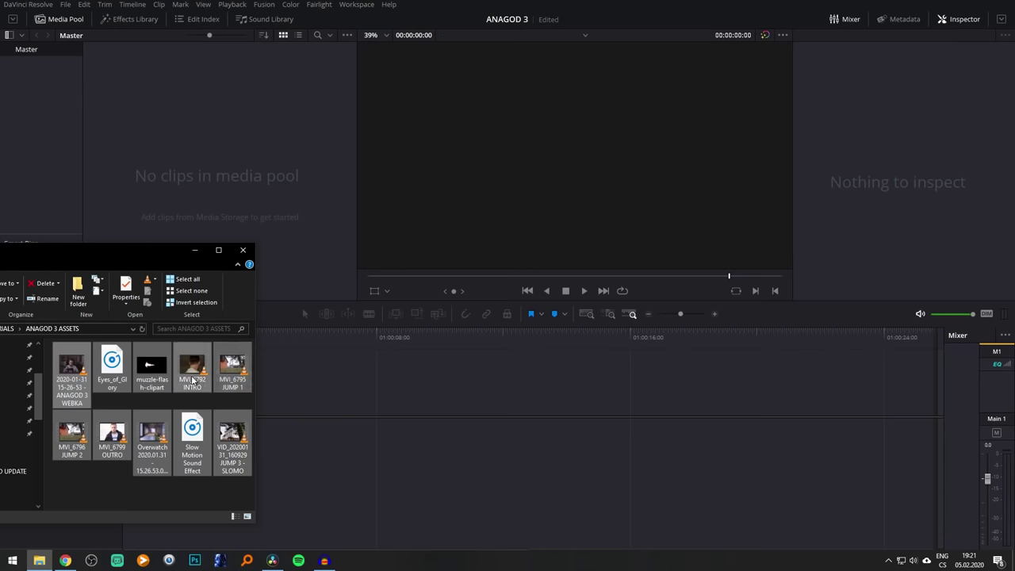
pyautogui.moveTo(192, 381); pyautogui.dragTo(229, 148)
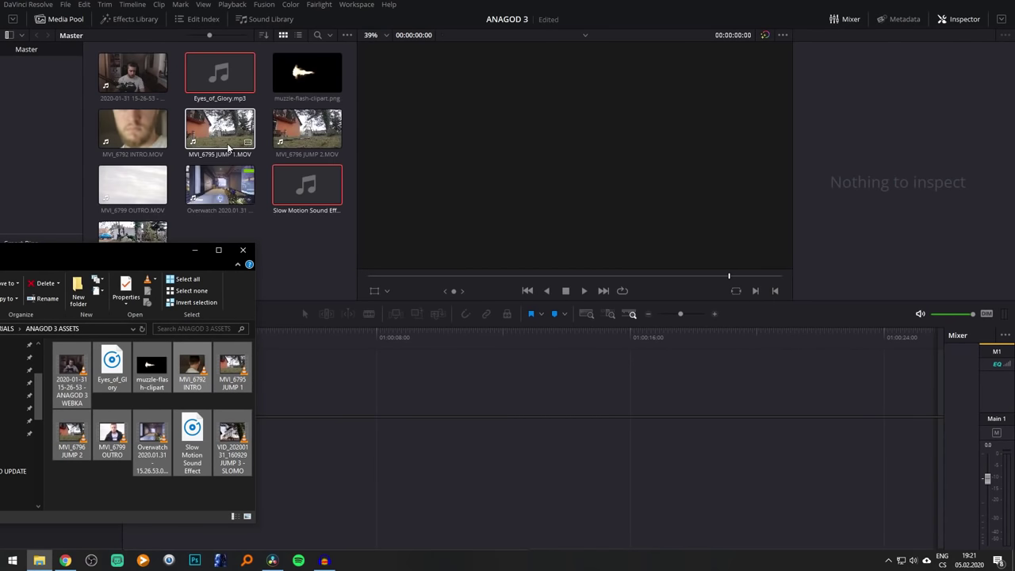
pyautogui.click(195, 250)
pyautogui.click(281, 270)
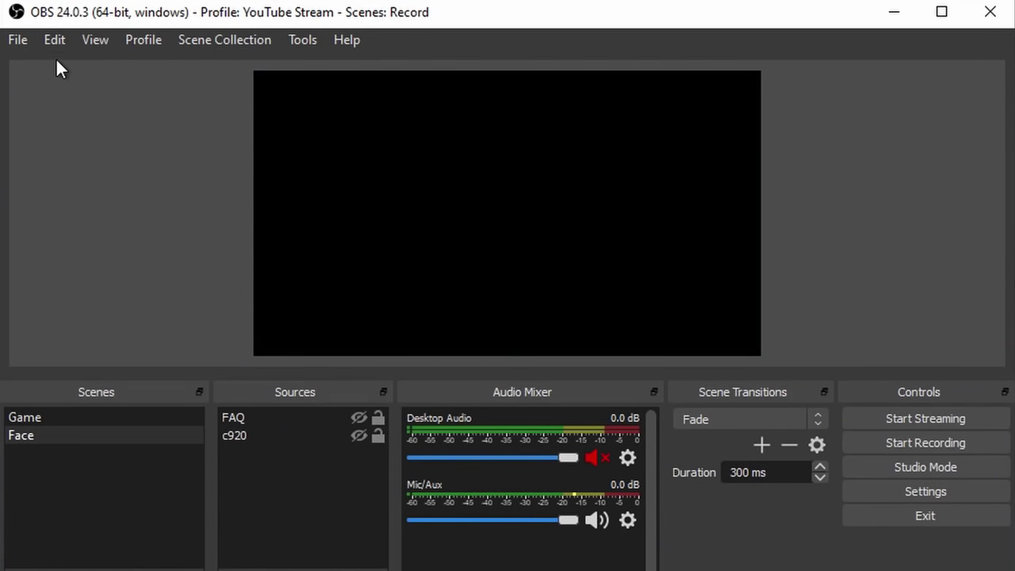
# Step: Add the 2020-01-26 MKV recordings to Remux Recordings and convert them to MP4
pyautogui.click(18, 40)
pyautogui.click(77, 85)
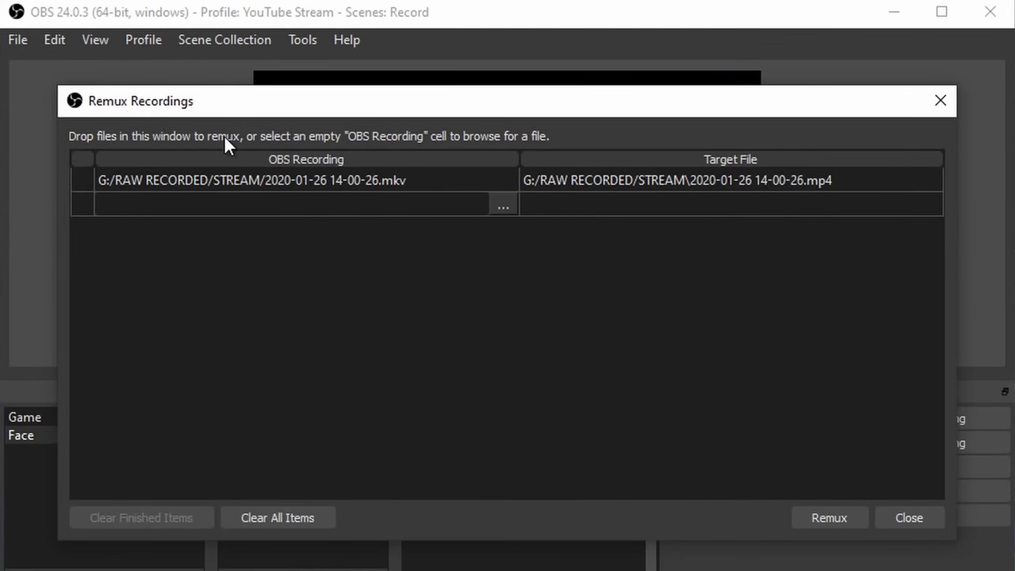
pyautogui.click(503, 204)
pyautogui.moveTo(439, 325); pyautogui.dragTo(418, 258)
pyautogui.press('Return')
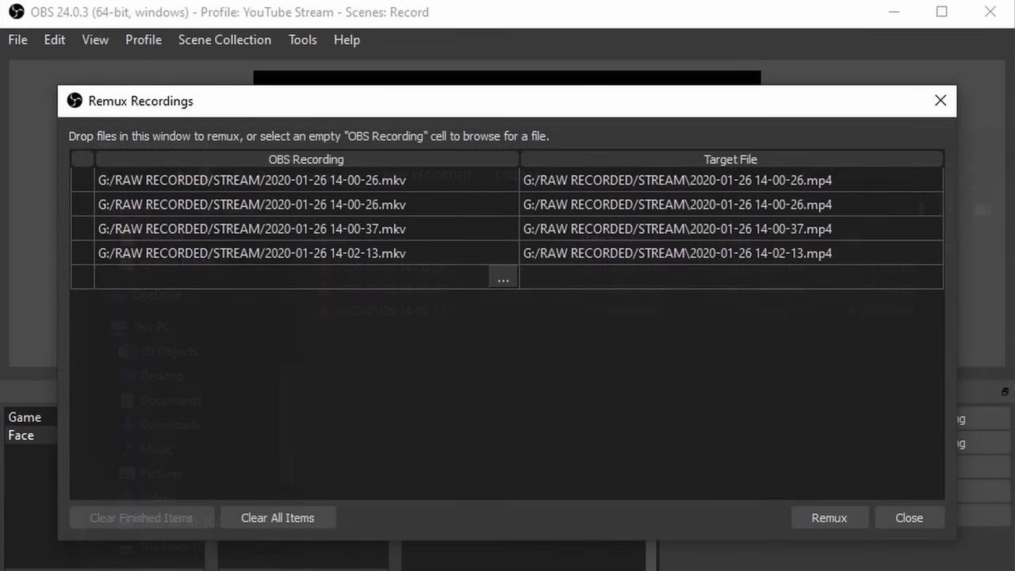
pyautogui.click(839, 519)
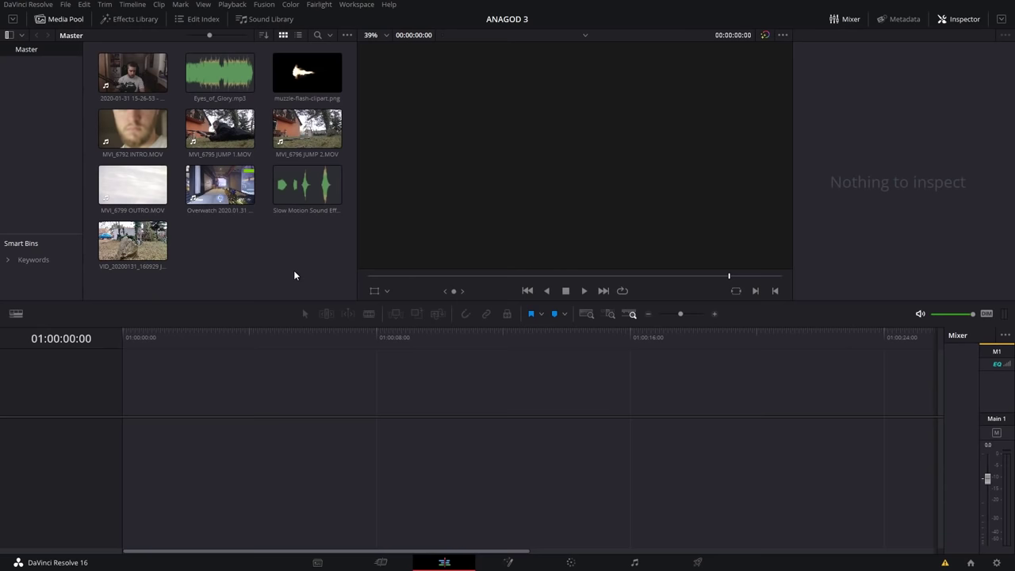
pyautogui.click(35, 5)
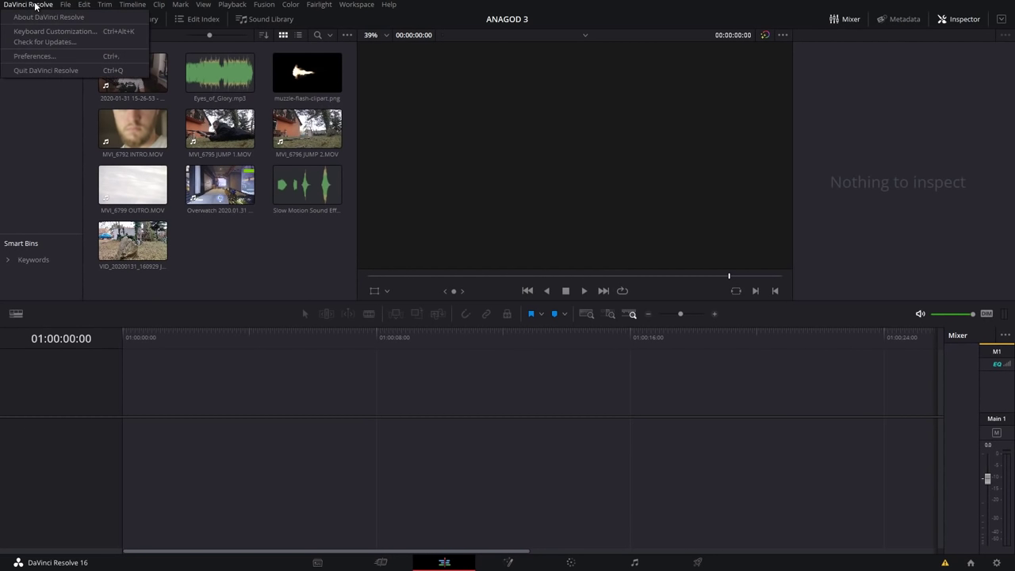
pyautogui.click(95, 32)
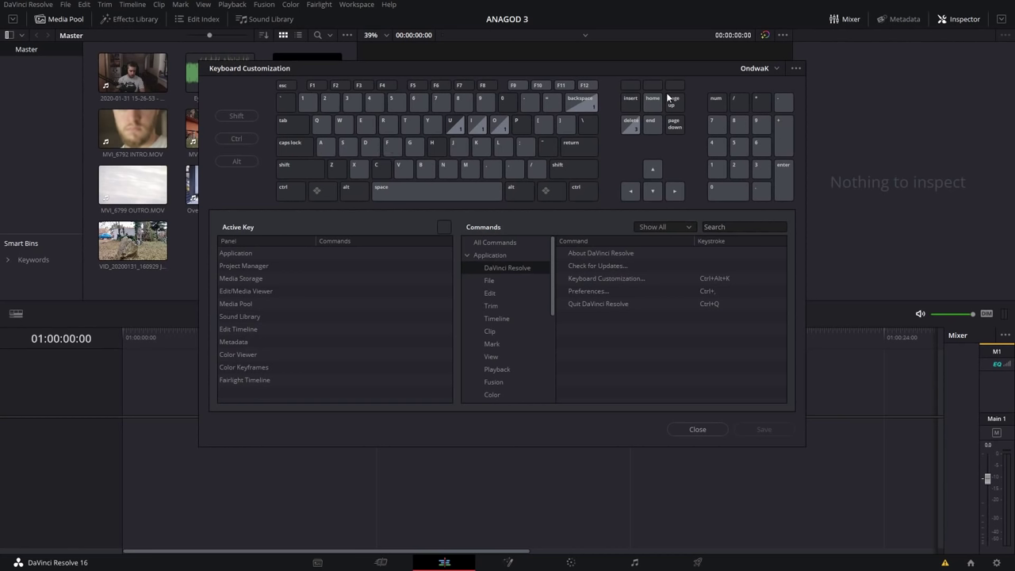
pyautogui.click(798, 66)
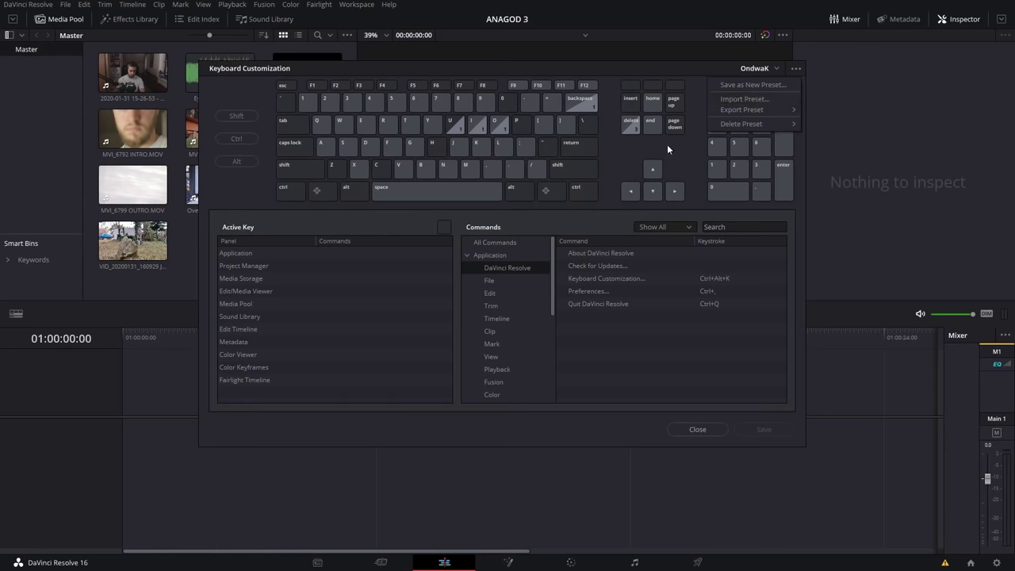
pyautogui.click(608, 159)
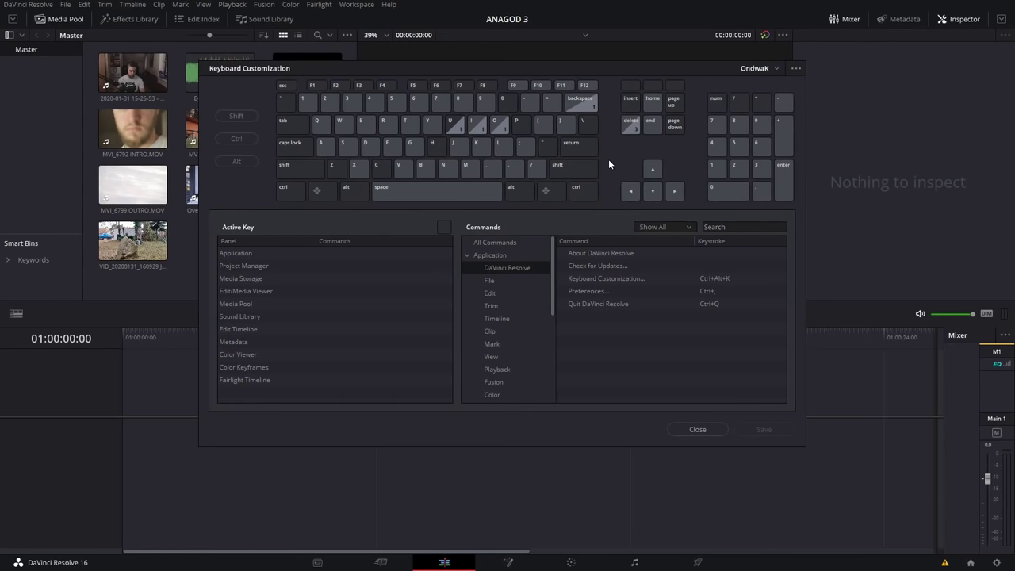
pyautogui.click(350, 147)
pyautogui.click(368, 125)
pyautogui.click(318, 125)
pyautogui.click(701, 429)
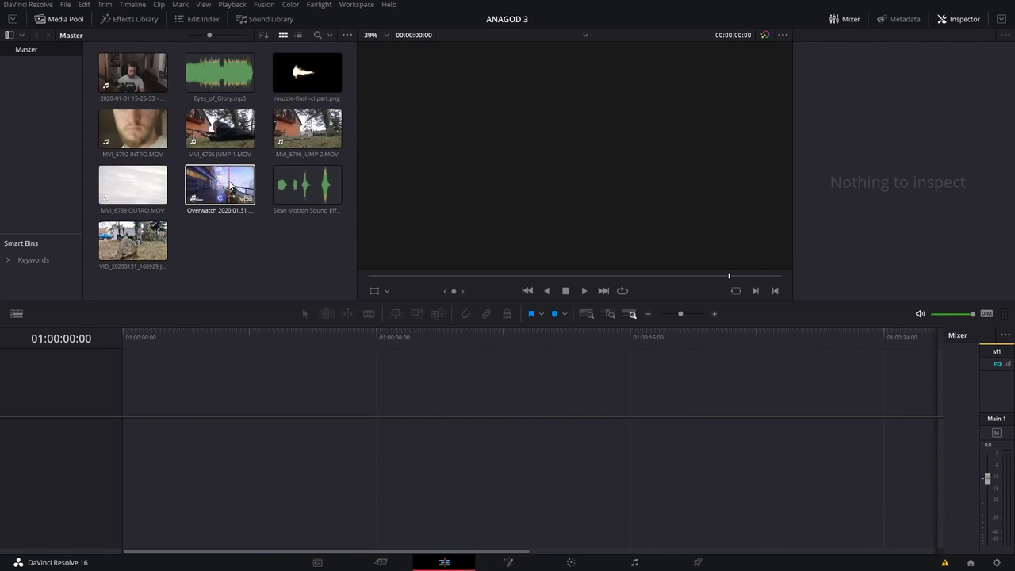
# Step: Load the Overwatch gameplay clip and set its In point about six seconds in
pyautogui.doubleClick(228, 188)
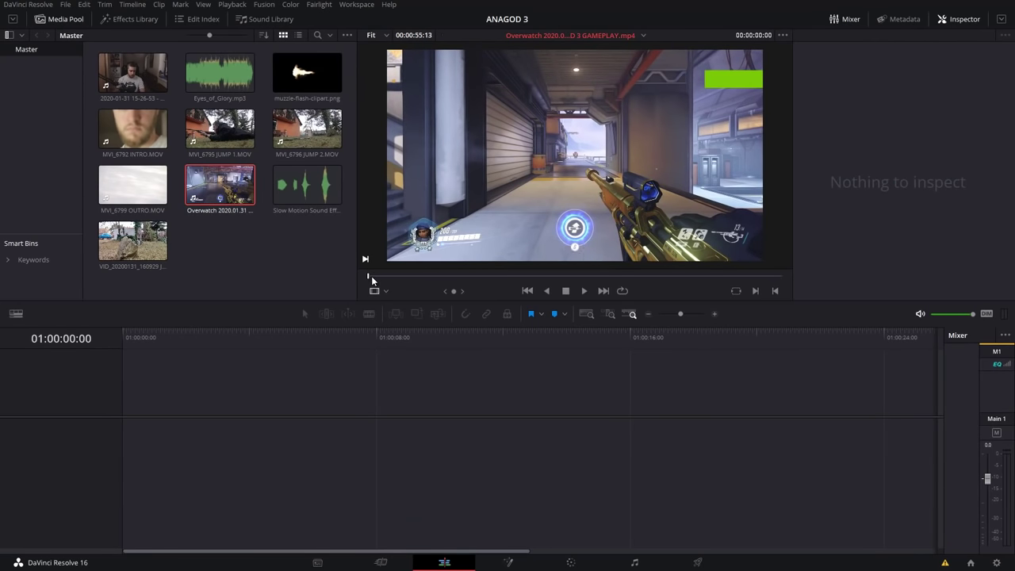
pyautogui.moveTo(372, 276)
pyautogui.mouseDown()
pyautogui.moveTo(500, 277)
pyautogui.moveTo(384, 278)
pyautogui.mouseUp()
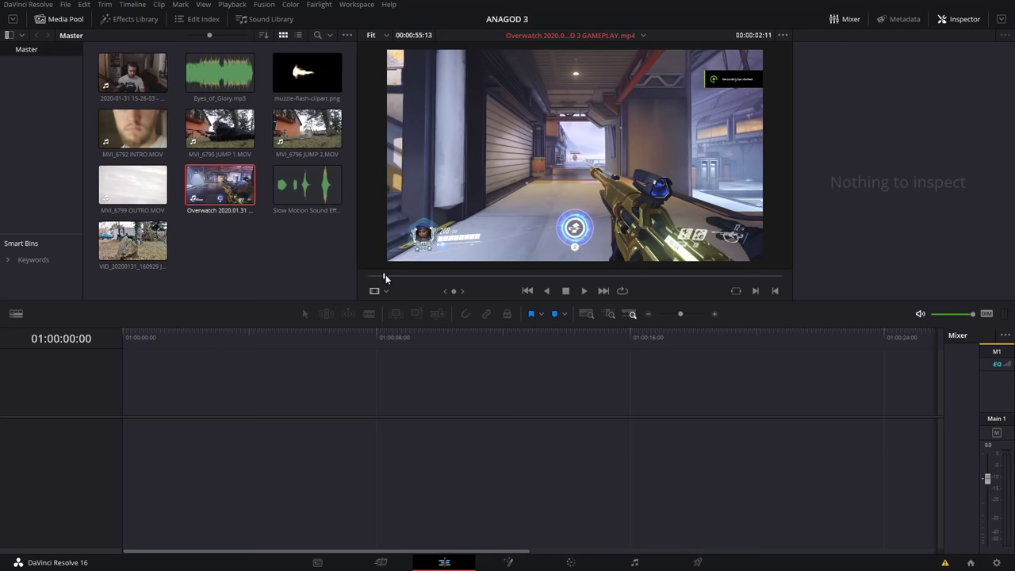
pyautogui.moveTo(385, 277); pyautogui.dragTo(418, 278)
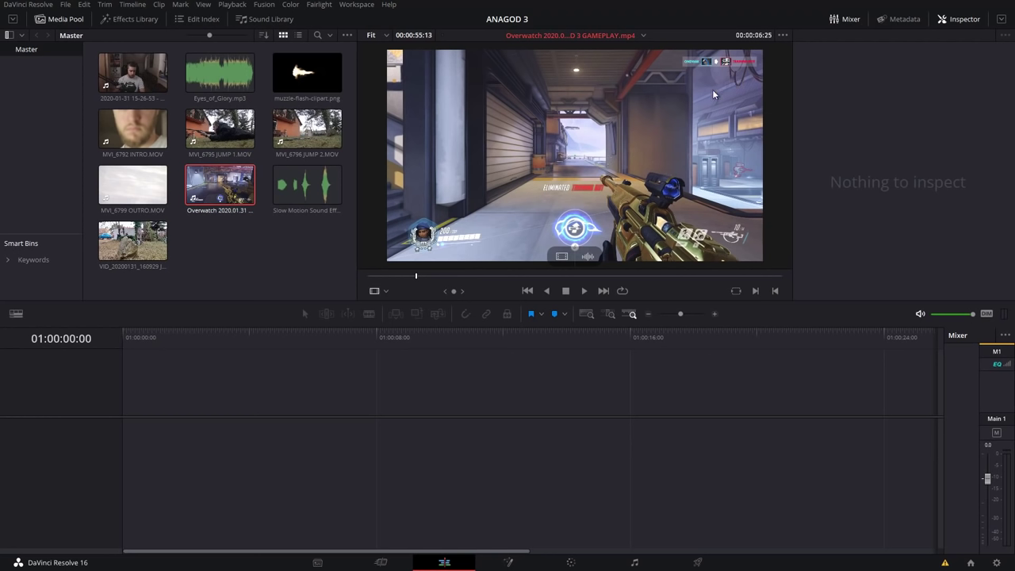
pyautogui.press('i')
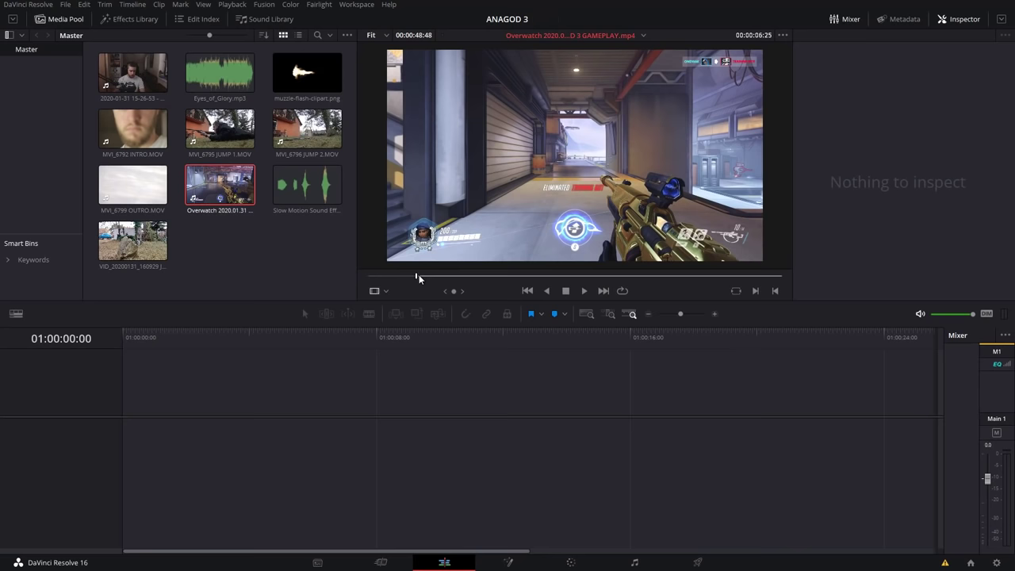
# Step: Set the gameplay clip's Out point, save the project, and place it on a new Timeline 1
pyautogui.moveTo(685, 277); pyautogui.dragTo(743, 275)
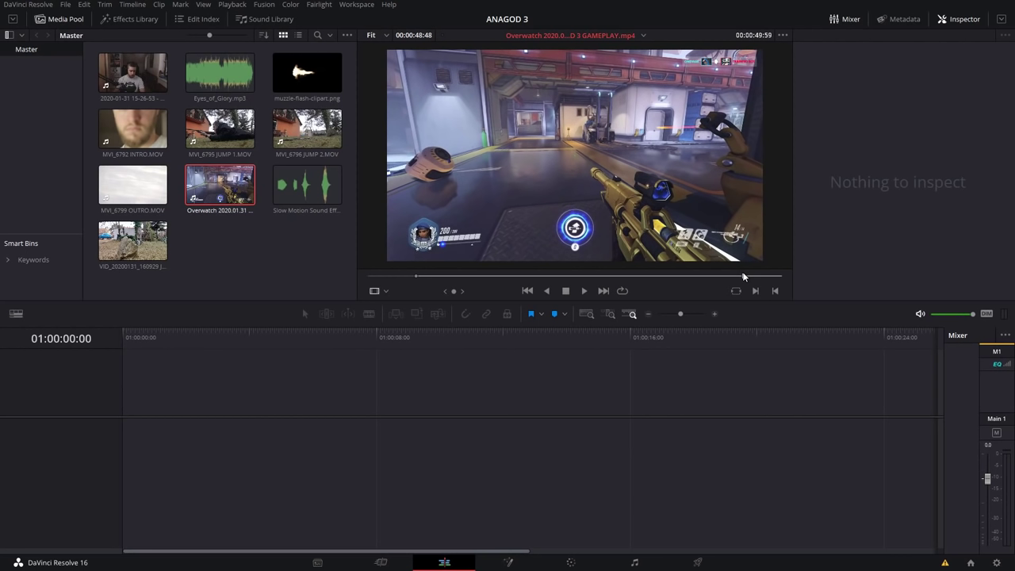
pyautogui.press('o')
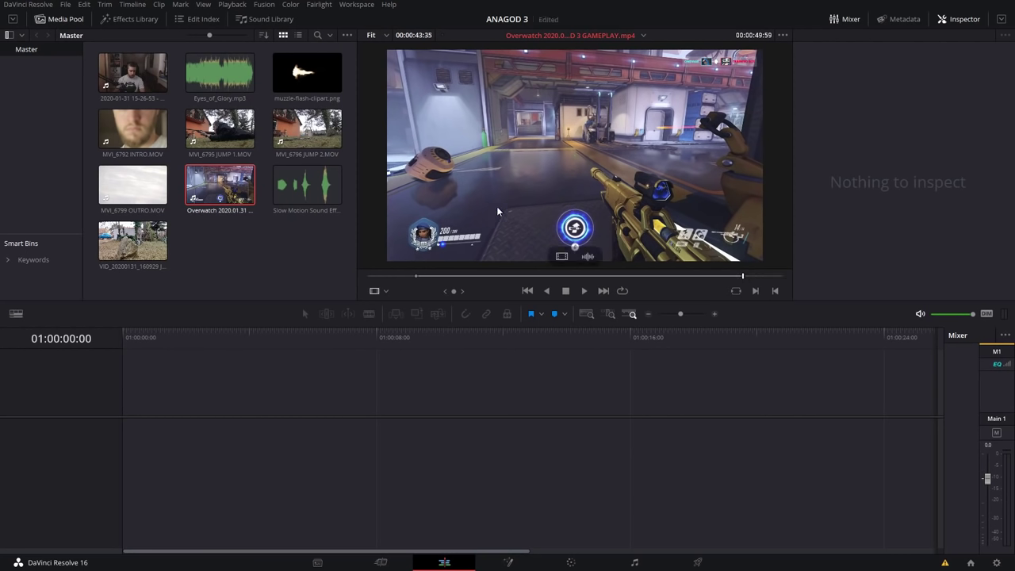
pyautogui.hotkey('ctrl', 's')
pyautogui.moveTo(525, 187); pyautogui.dragTo(125, 444)
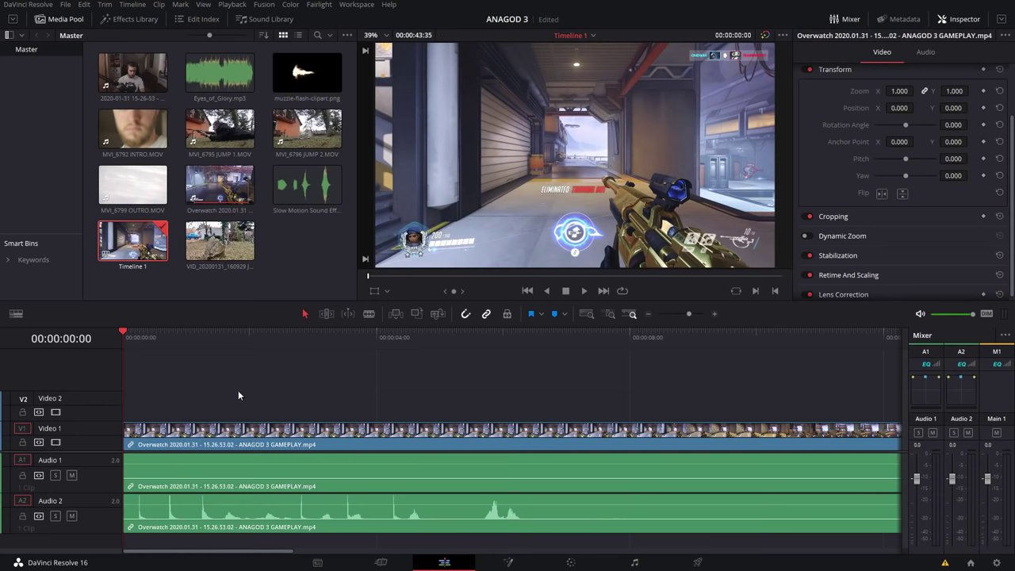
# Step: Fit the gameplay clip in the timeline, then try name-only clip bars with taller tracks
pyautogui.hotkey('shift', 'z')
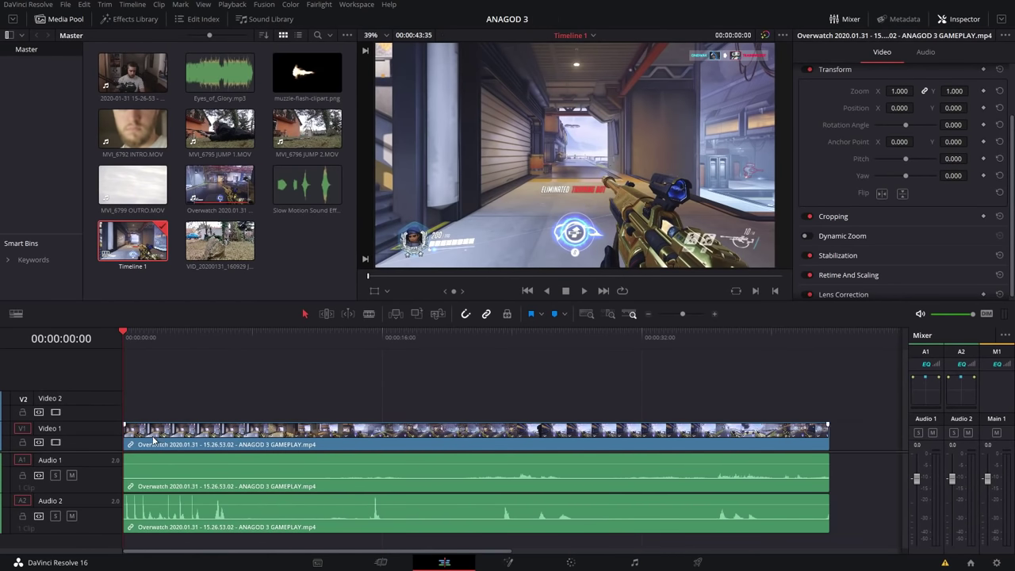
pyautogui.click(153, 440)
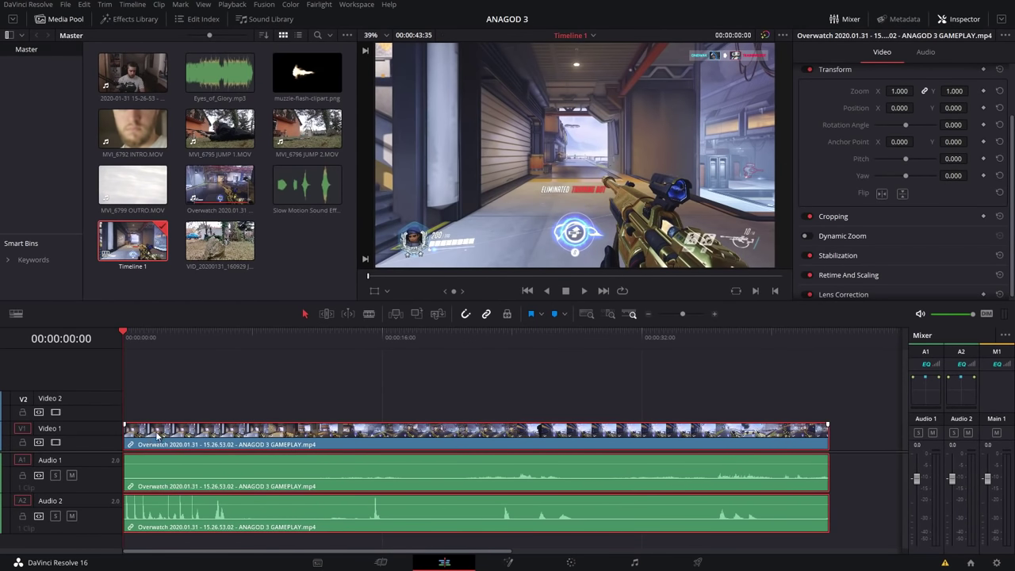
pyautogui.click(158, 466)
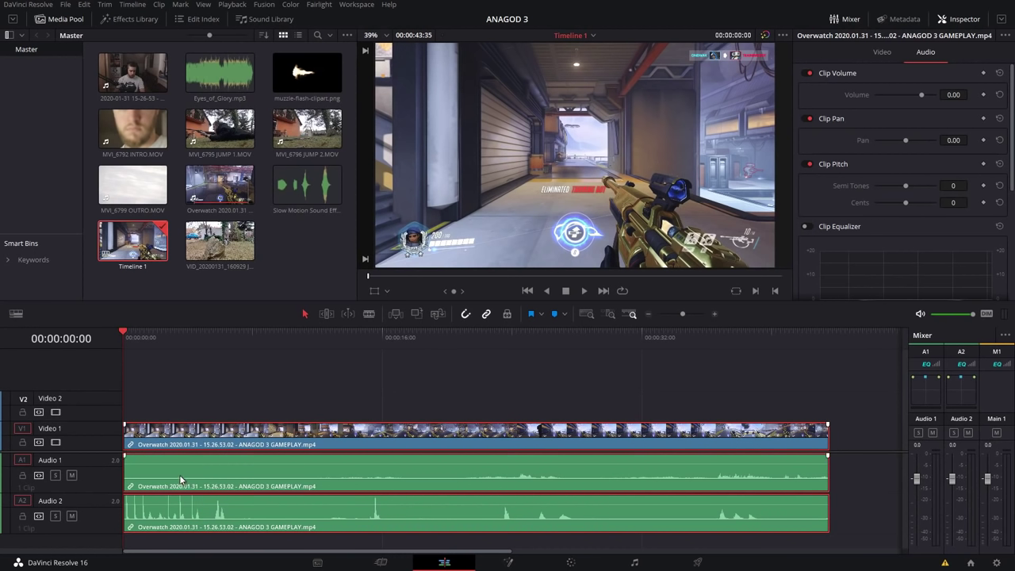
pyautogui.click(16, 313)
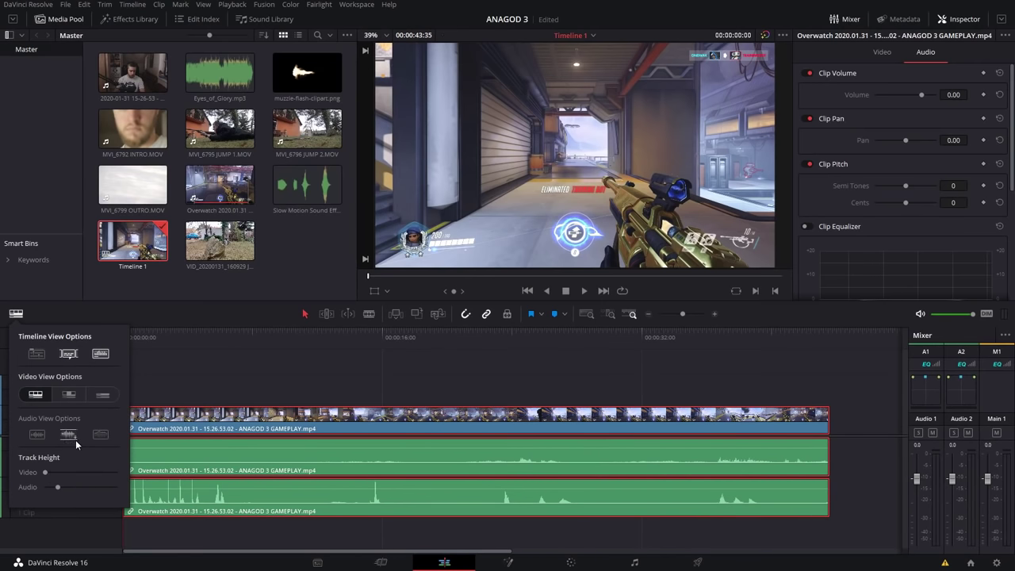
pyautogui.click(102, 395)
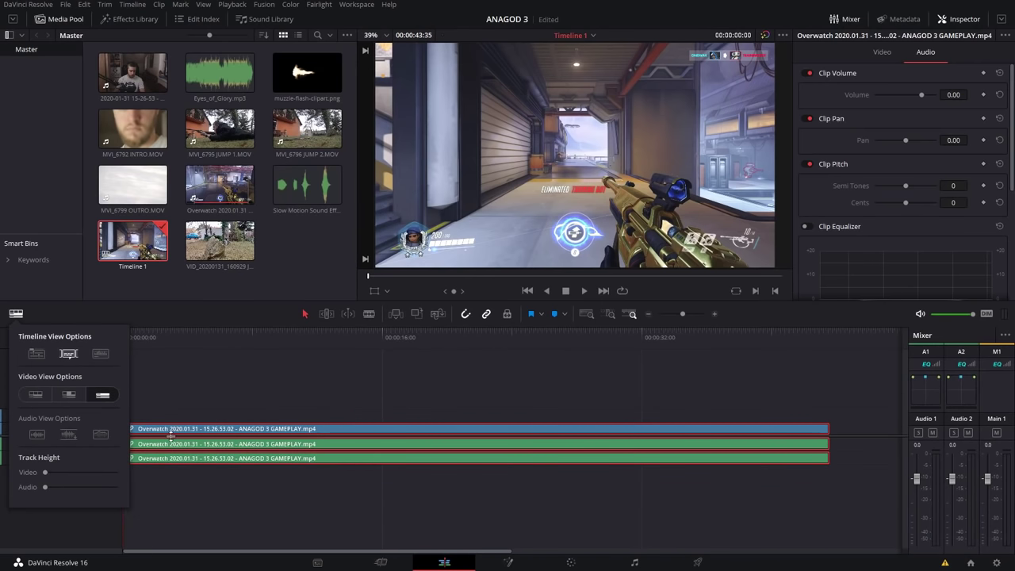
pyautogui.moveTo(46, 472); pyautogui.dragTo(65, 481)
pyautogui.click(16, 314)
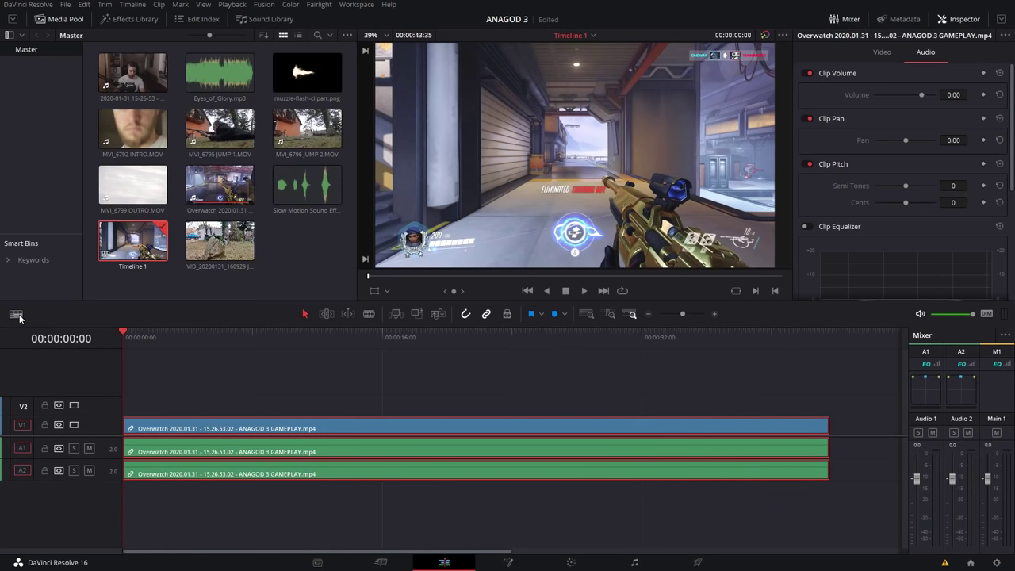
# Step: Show full filmstrip thumbnails on the video track, reduce track height, and display audio waveforms
pyautogui.click(16, 314)
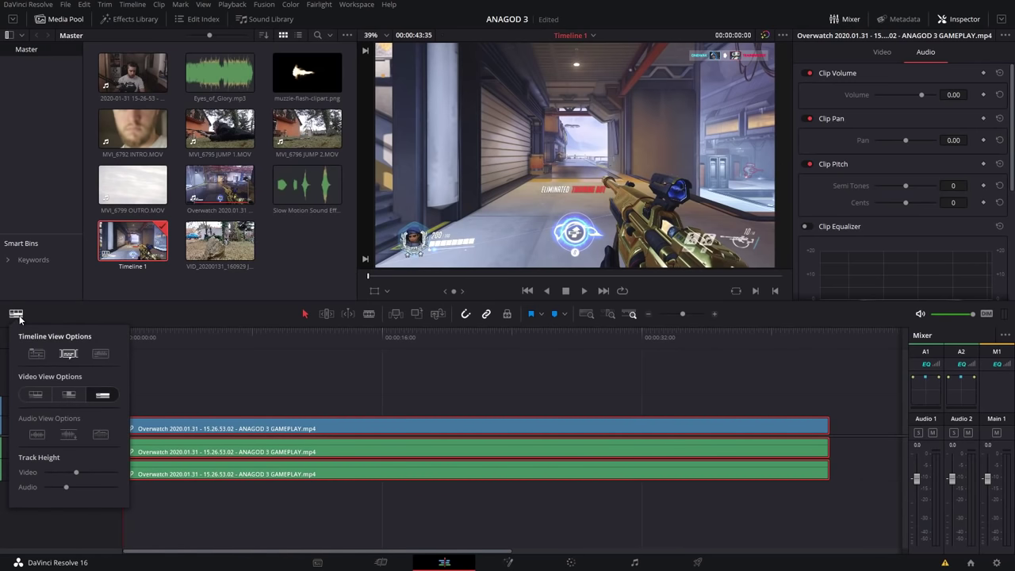
pyautogui.click(39, 395)
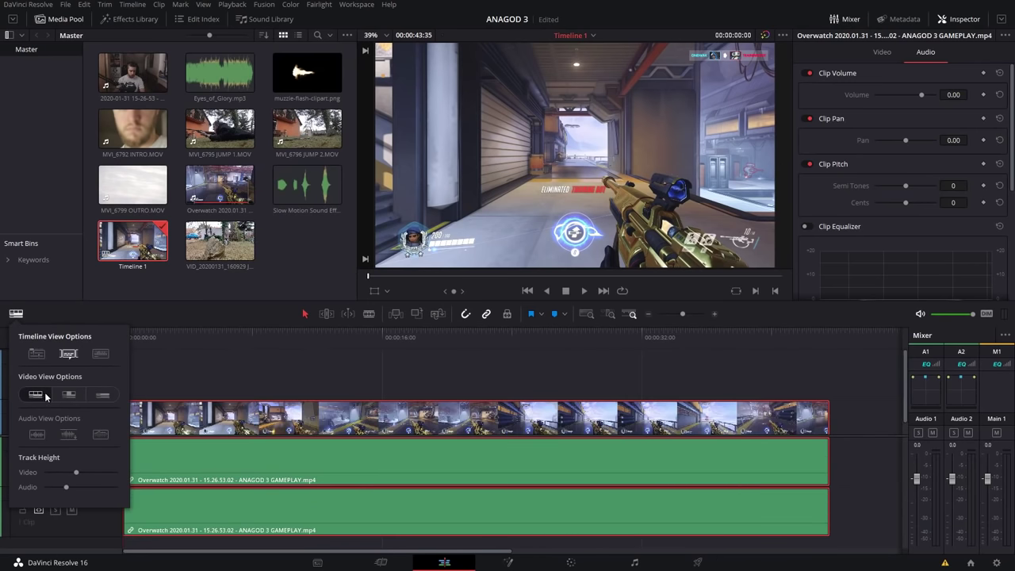
pyautogui.click(69, 395)
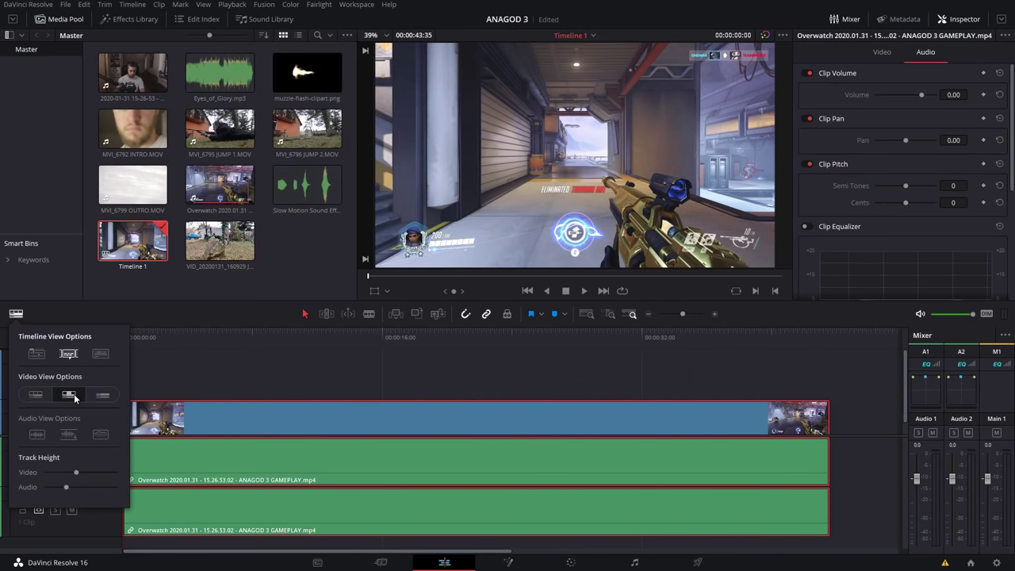
pyautogui.click(36, 395)
pyautogui.click(69, 394)
pyautogui.moveTo(66, 487)
pyautogui.mouseDown()
pyautogui.moveTo(45, 487)
pyautogui.moveTo(62, 472)
pyautogui.moveTo(50, 487)
pyautogui.mouseUp()
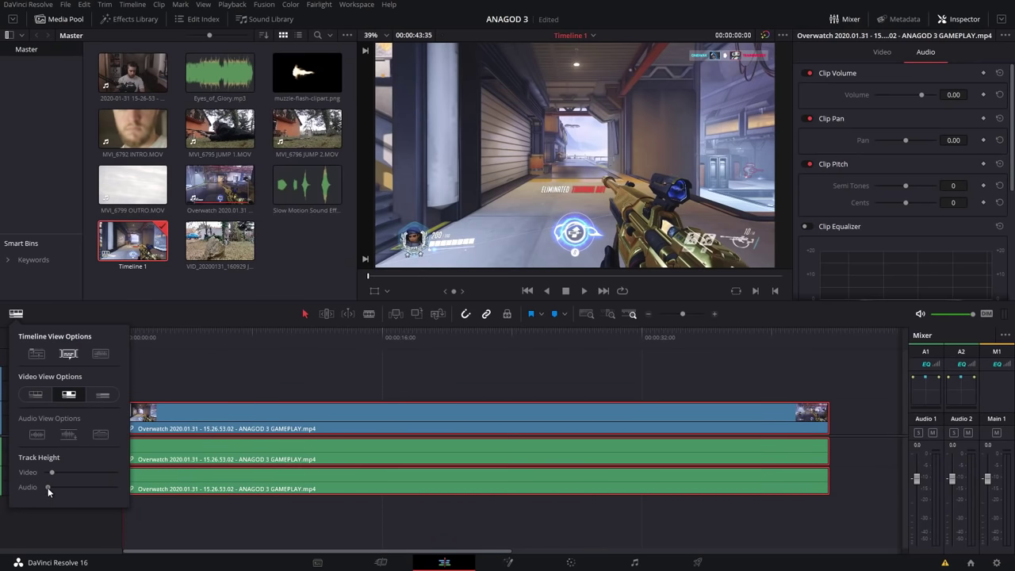
pyautogui.click(42, 394)
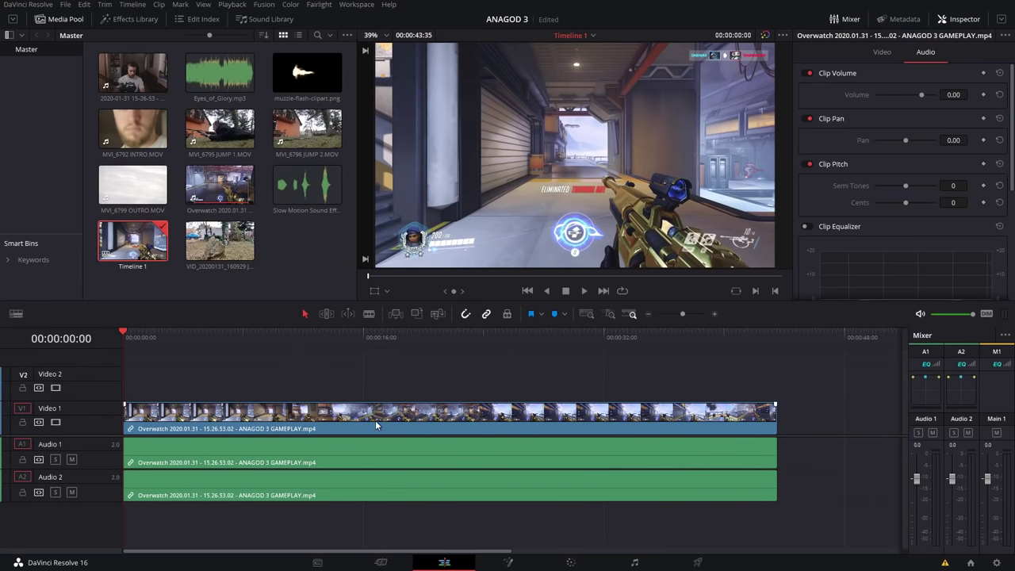
pyautogui.moveTo(145, 335); pyautogui.dragTo(544, 337)
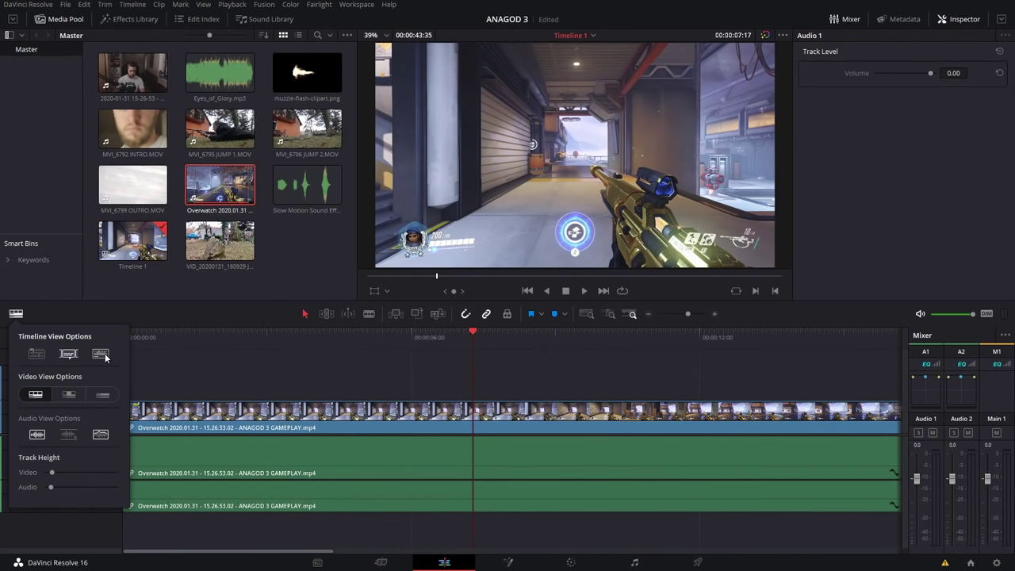
pyautogui.click(101, 358)
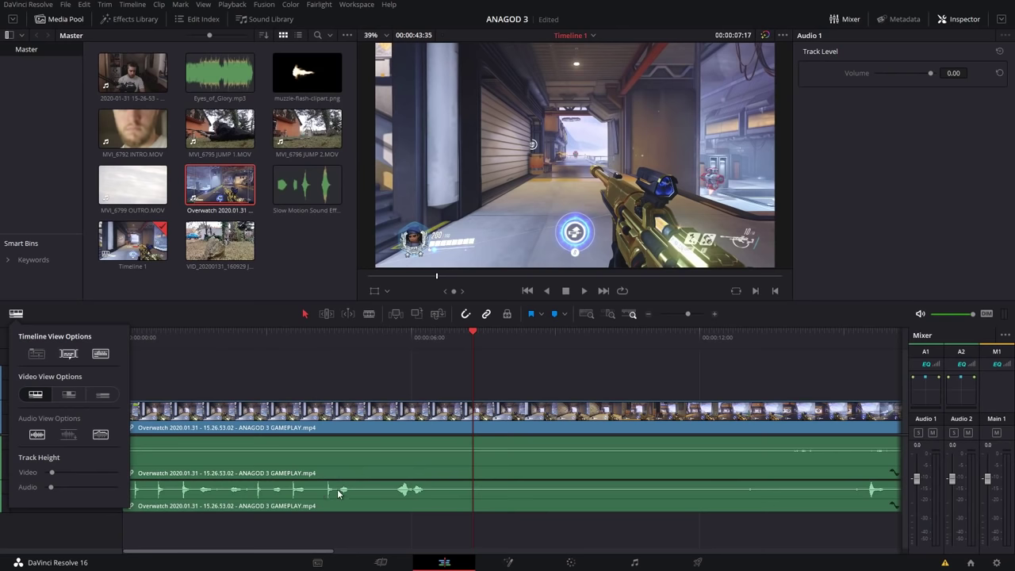
pyautogui.click(298, 341)
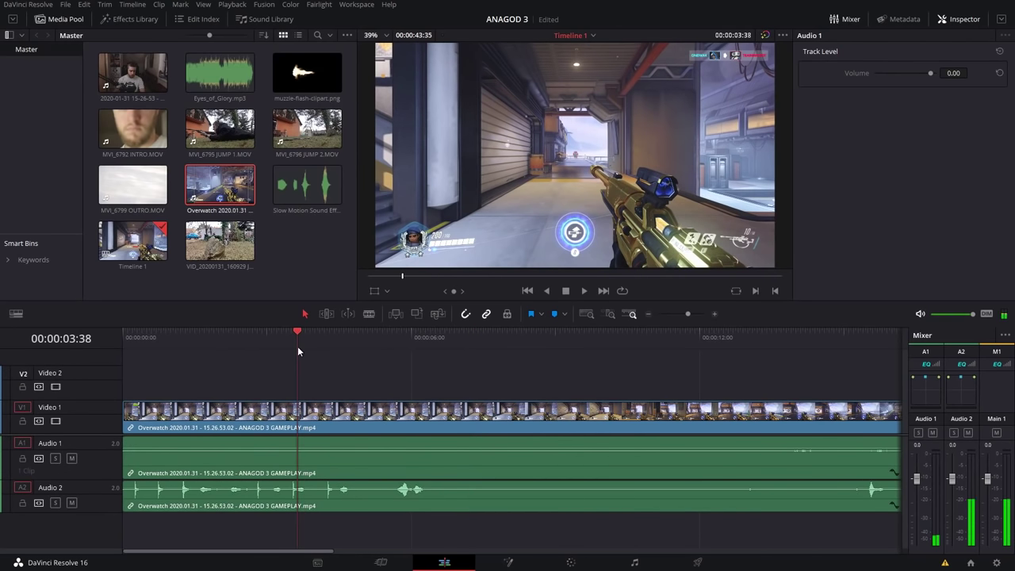
pyautogui.moveTo(297, 346)
pyautogui.mouseDown()
pyautogui.moveTo(349, 337)
pyautogui.moveTo(290, 338)
pyautogui.mouseUp()
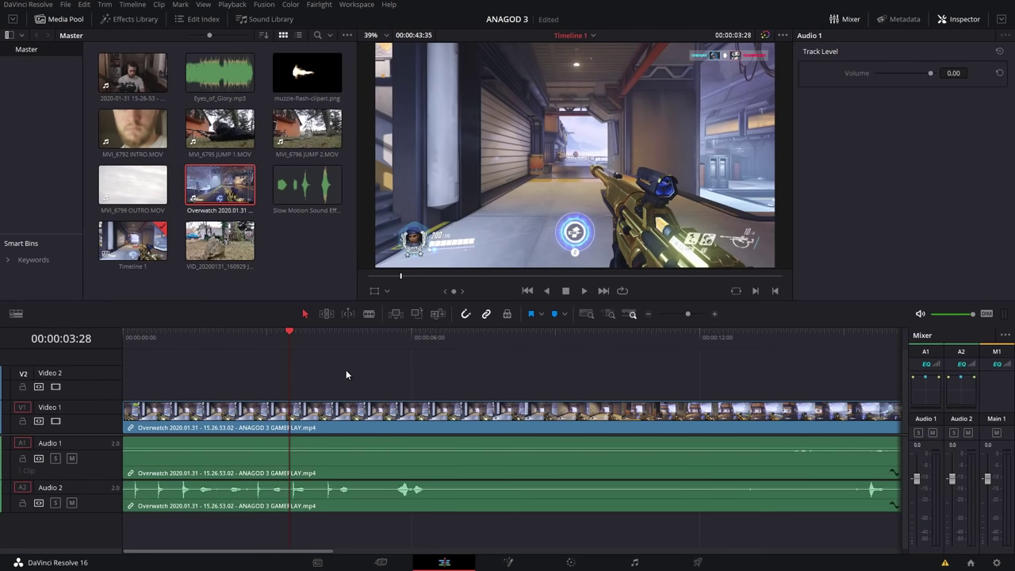
pyautogui.scroll(-3, 345, 374)
pyautogui.scroll(-2, 340, 374)
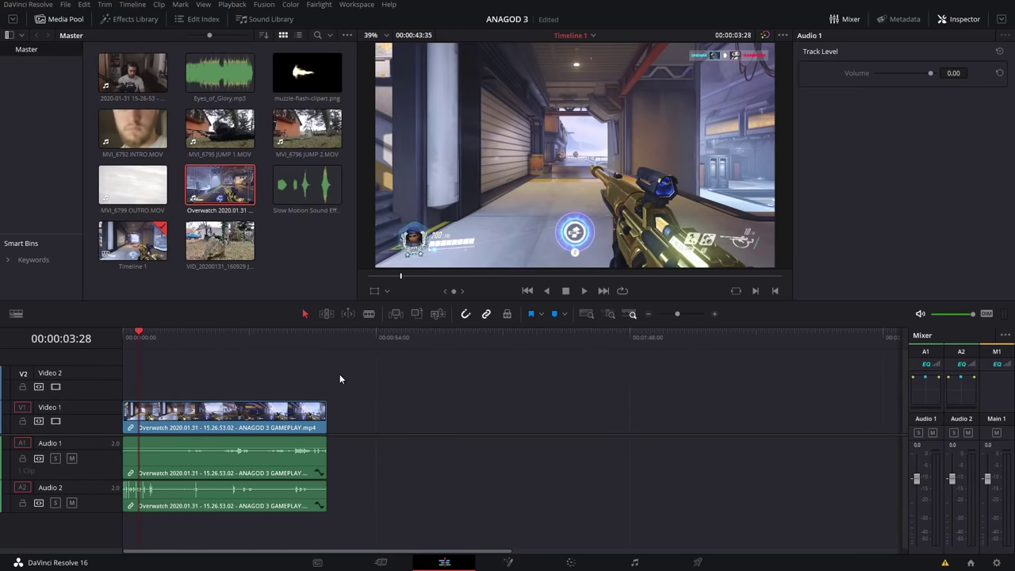
pyautogui.scroll(3, 338, 380)
pyautogui.scroll(-3, 278, 382)
pyautogui.scroll(3, 234, 389)
pyautogui.scroll(-2, 230, 388)
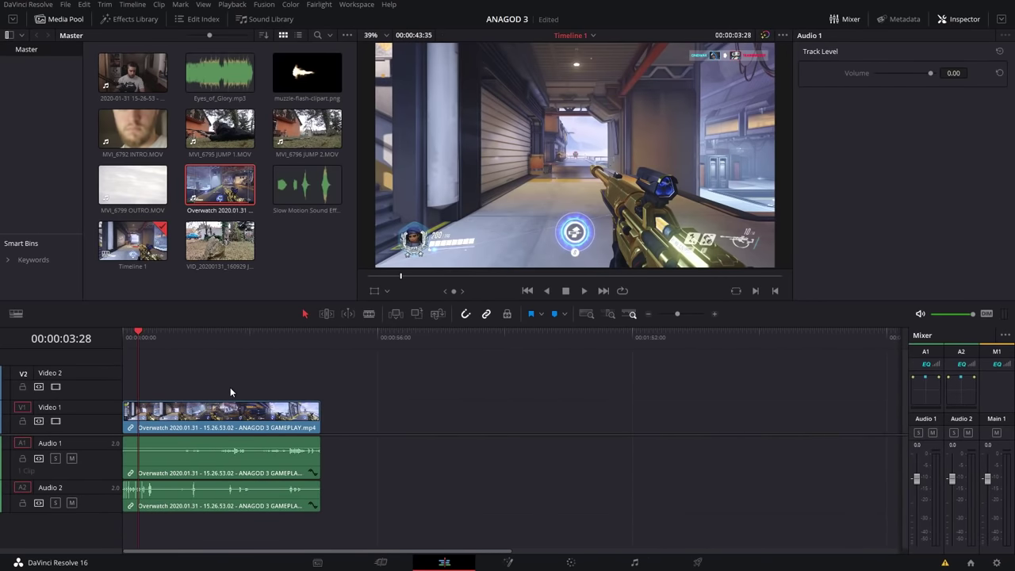
pyautogui.scroll(4, 230, 389)
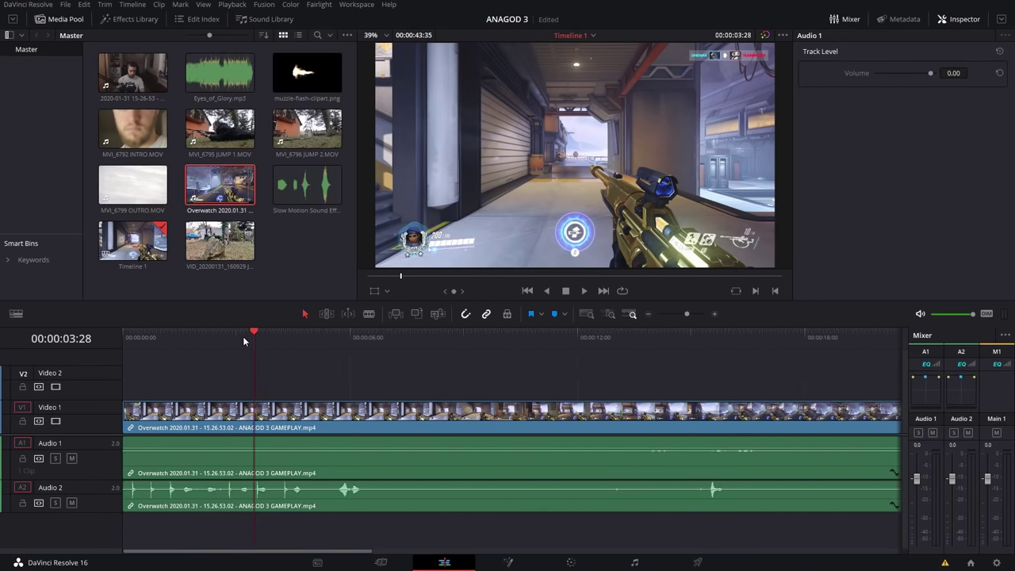
pyautogui.scroll(-4, 281, 386)
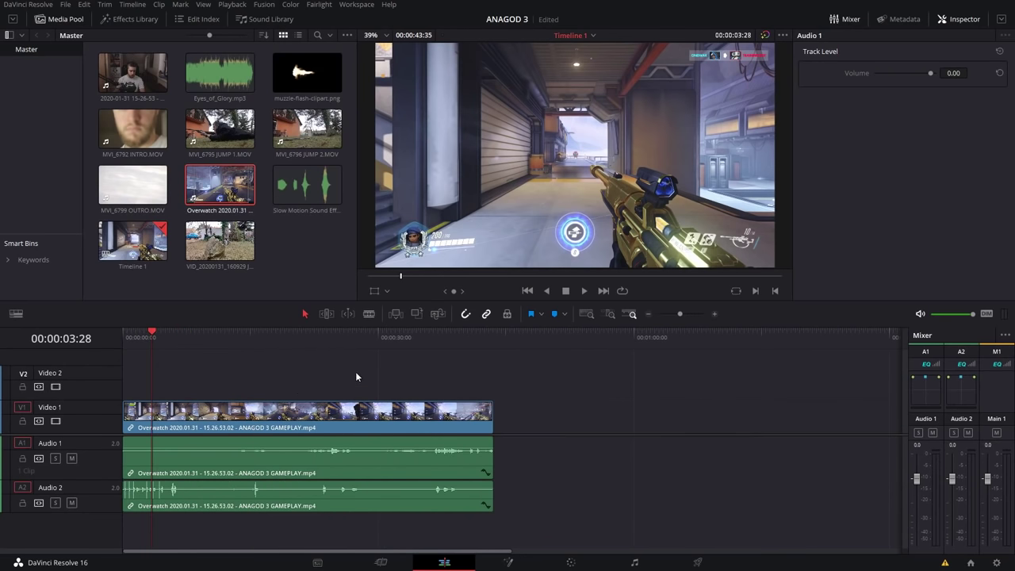
pyautogui.click(491, 335)
pyautogui.scroll(4, 544, 428)
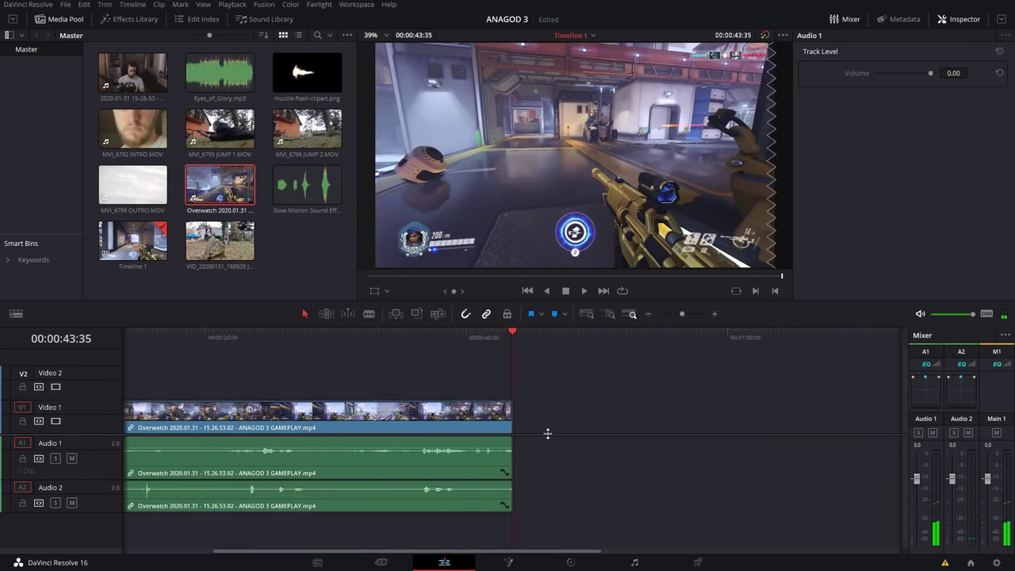
pyautogui.scroll(-5, 545, 432)
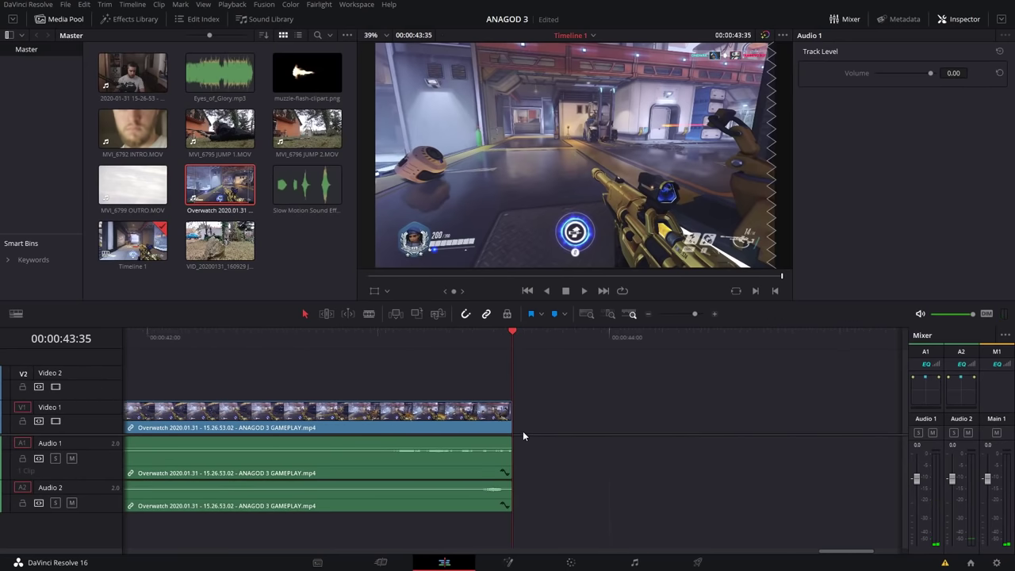
pyautogui.scroll(-2, 456, 421)
pyautogui.click(162, 333)
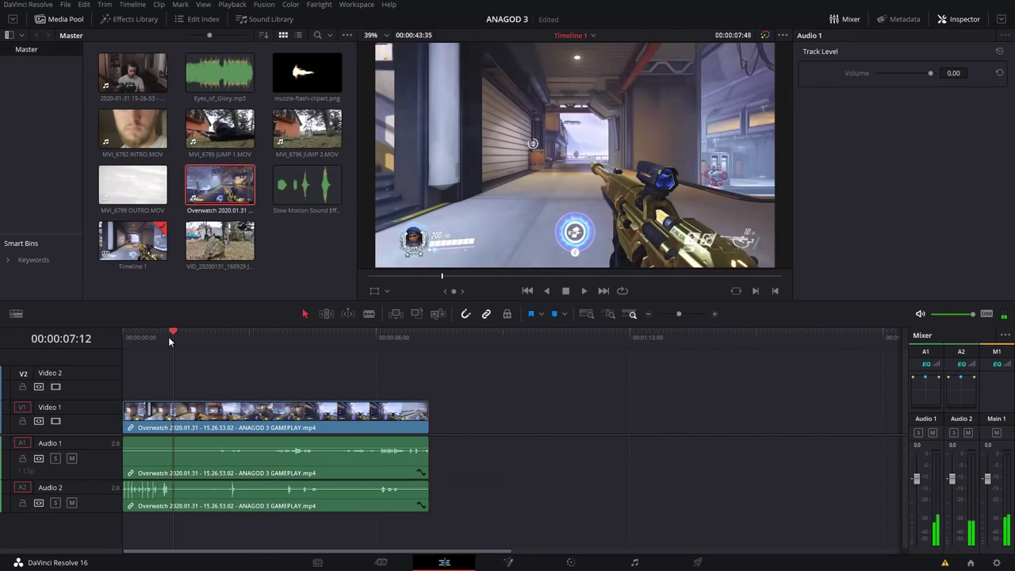
pyautogui.scroll(3, 191, 417)
pyautogui.scroll(6, 537, 441)
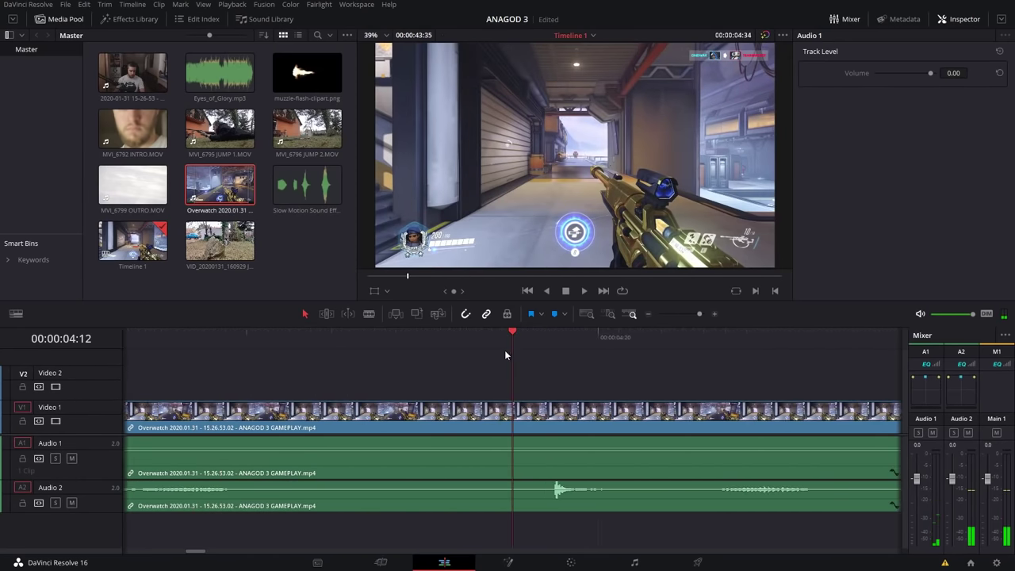
pyautogui.click(354, 339)
pyautogui.click(429, 338)
pyautogui.scroll(-6, 384, 399)
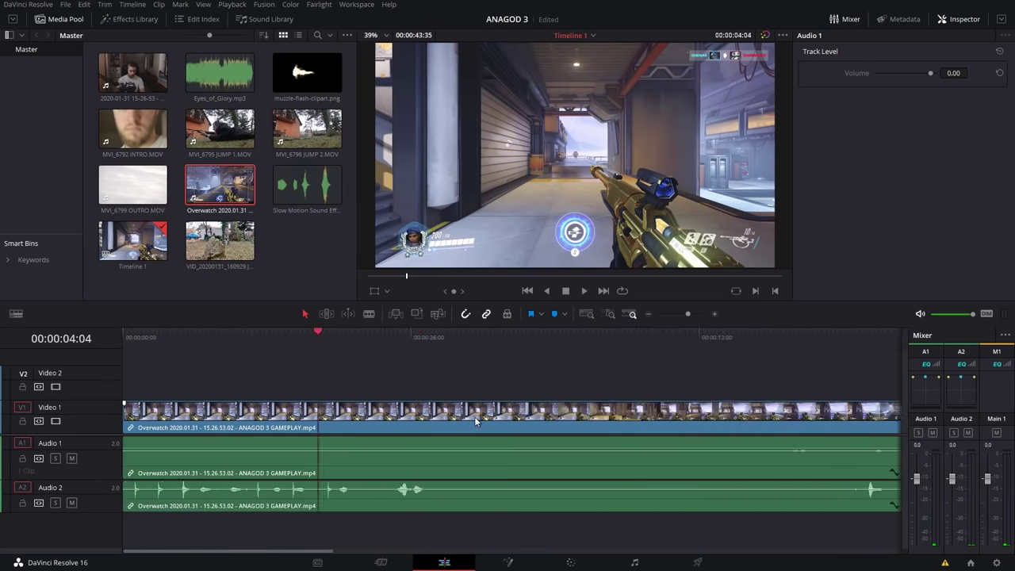
pyautogui.click(318, 338)
pyautogui.scroll(3, 449, 423)
pyautogui.scroll(-3, 463, 427)
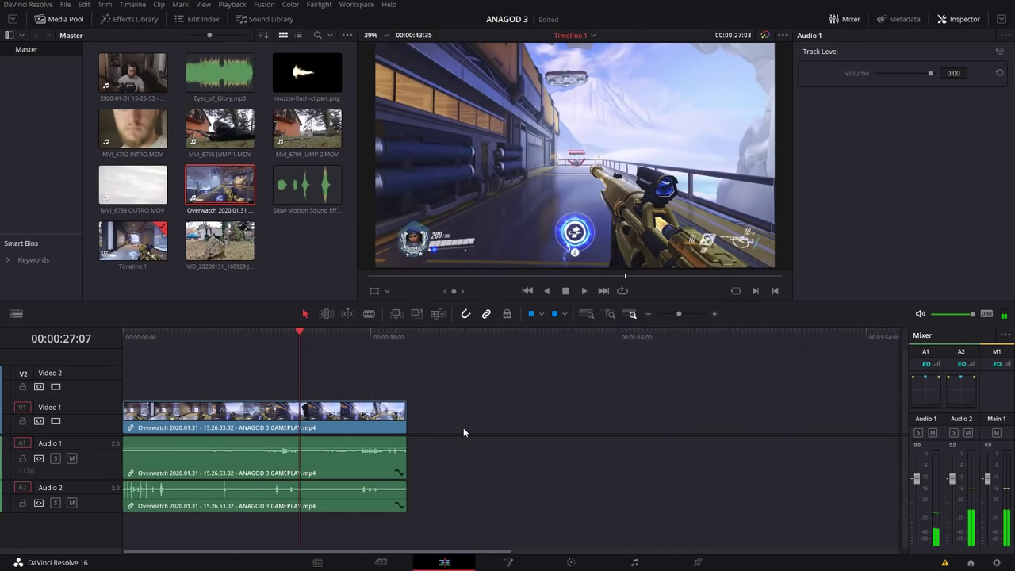
pyautogui.scroll(2, 392, 424)
pyautogui.scroll(-3, 400, 422)
pyautogui.scroll(2, 401, 422)
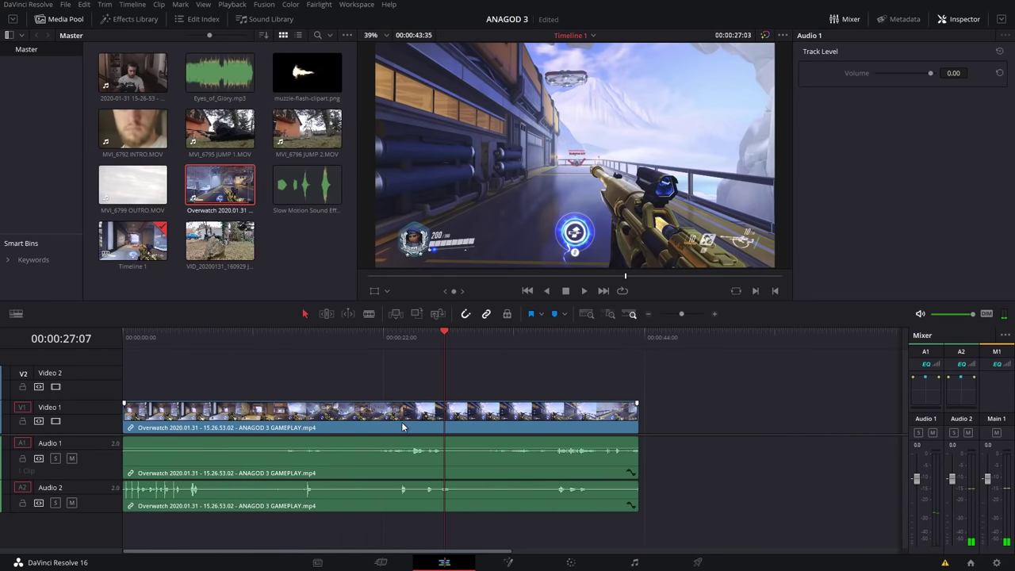
pyautogui.scroll(4, 480, 432)
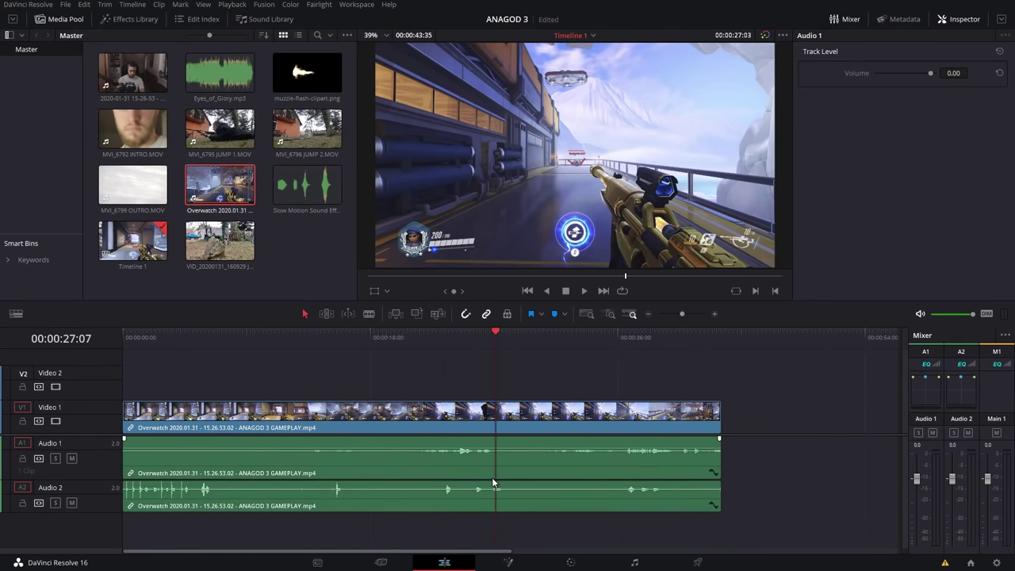
pyautogui.scroll(4, 558, 483)
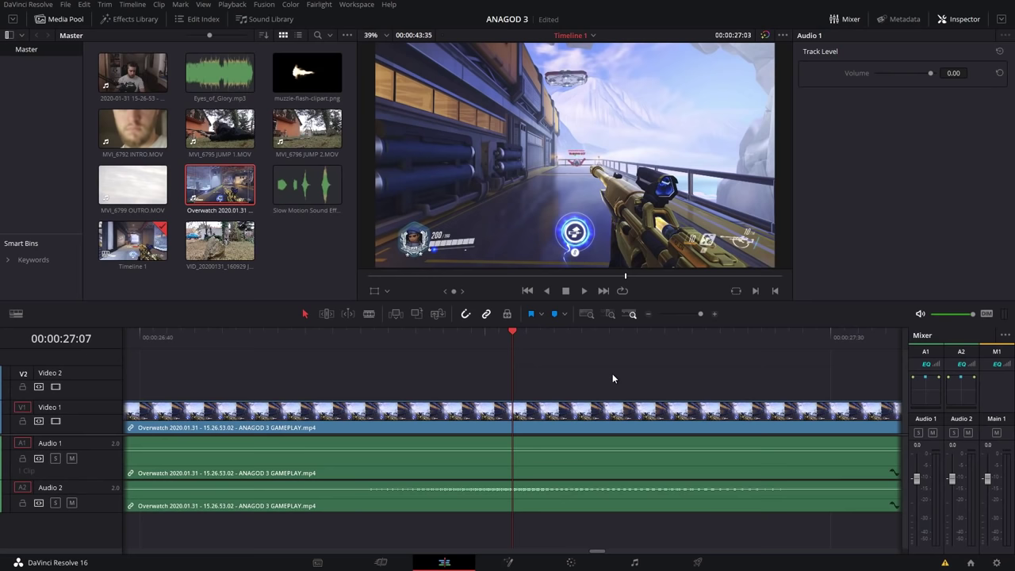
pyautogui.hotkey('shift', 'z')
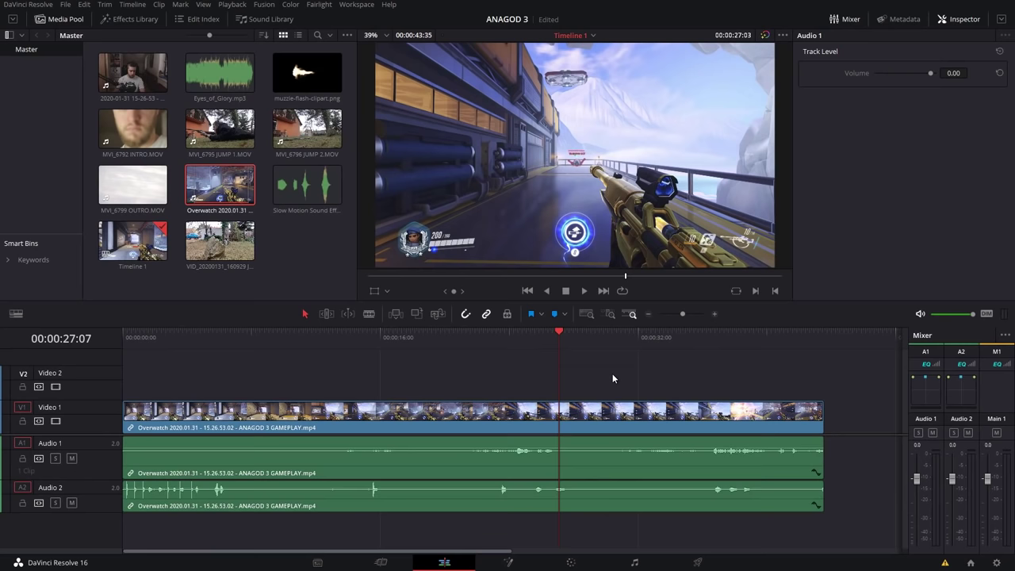
pyautogui.hotkey('shift', 'z')
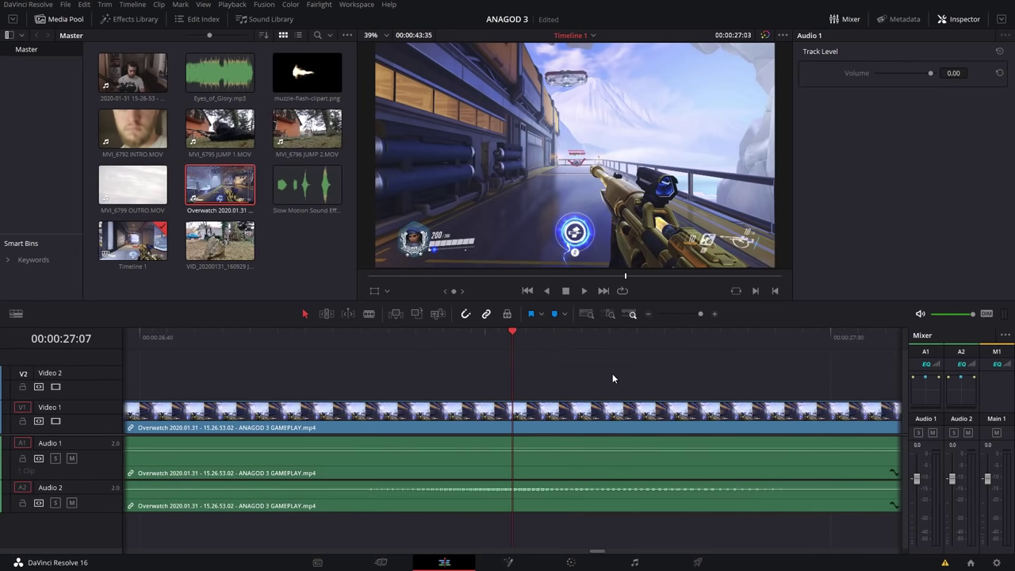
pyautogui.hotkey('shift', 'z')
pyautogui.hotkey('shift', 'z')
pyautogui.hotkey('shift', 'z')
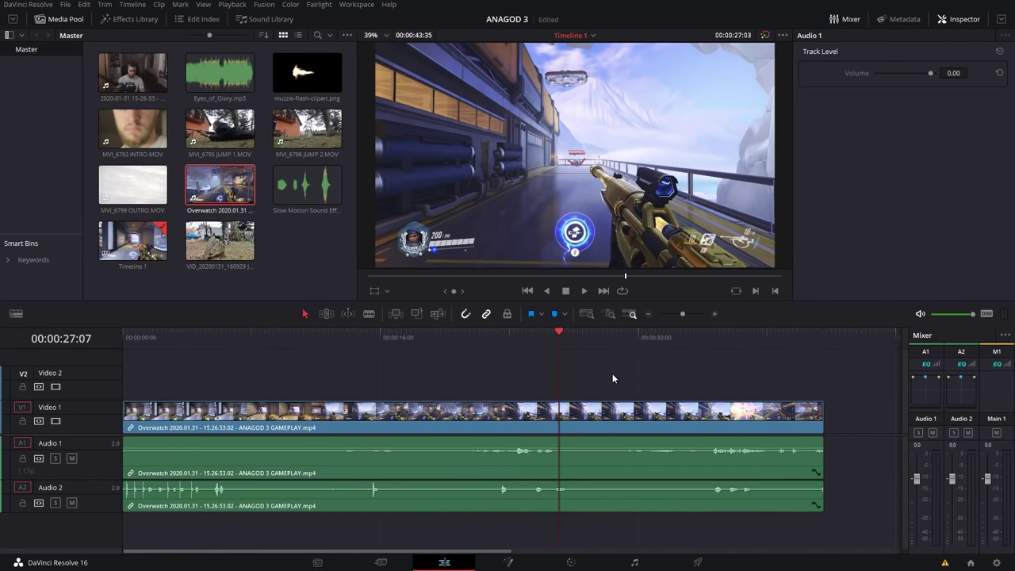
pyautogui.click(168, 332)
pyautogui.hotkey('shift', 'z')
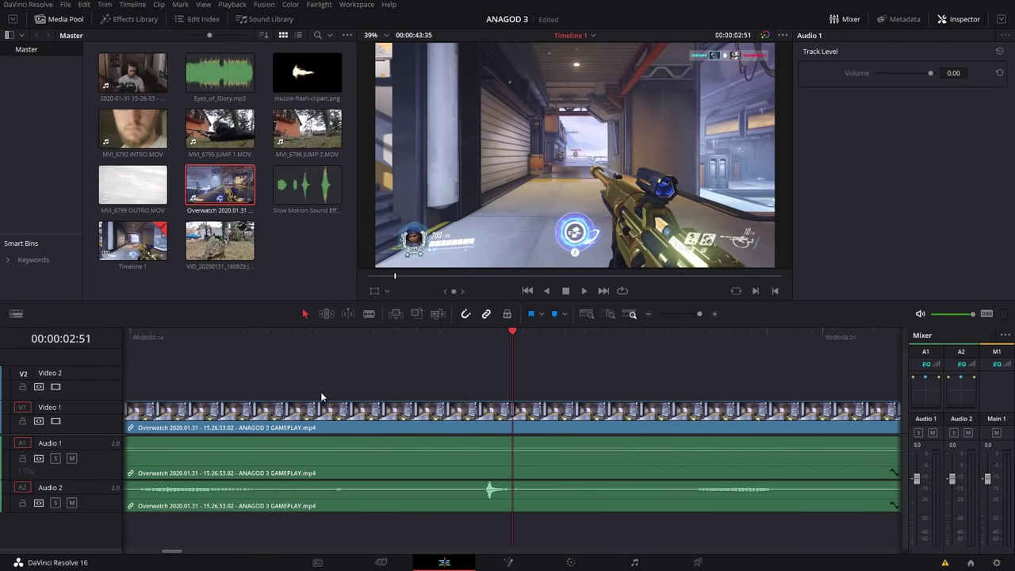
pyautogui.scroll(-3, 305, 401)
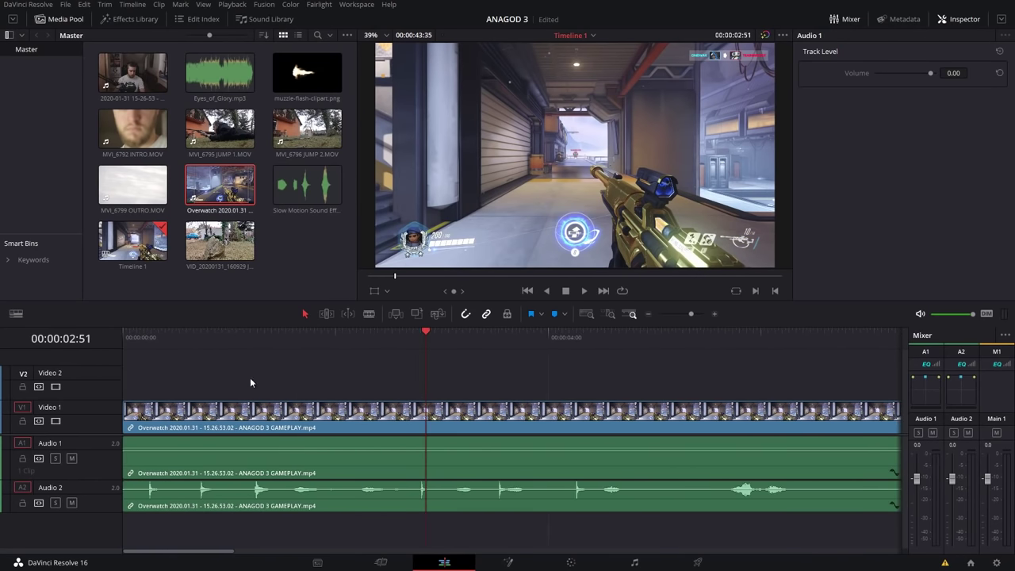
pyautogui.click(134, 332)
pyautogui.scroll(-2, 246, 386)
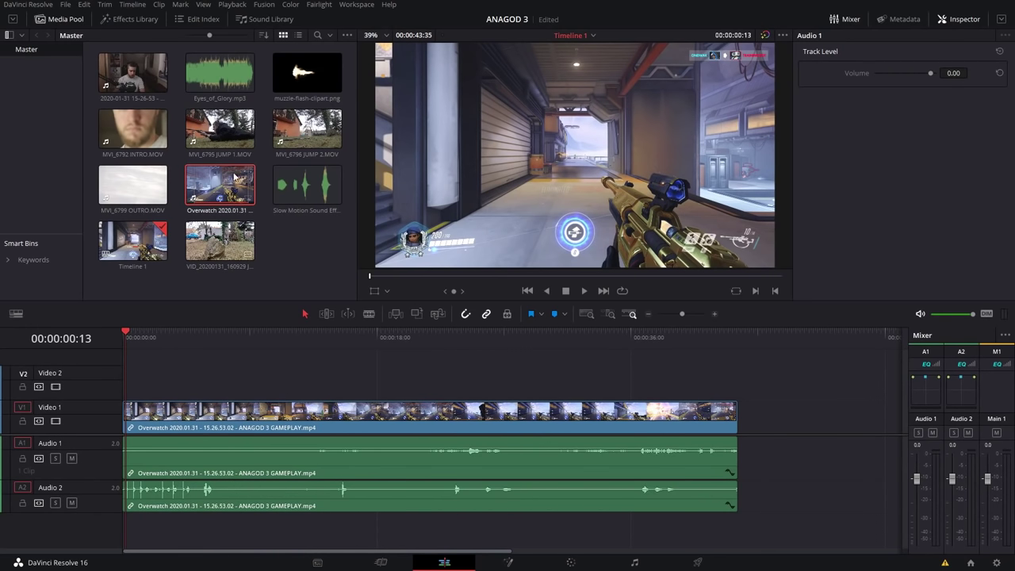
# Step: Place the webcam recording on the track above the gameplay and shift the gameplay later
pyautogui.moveTo(127, 77); pyautogui.dragTo(198, 363)
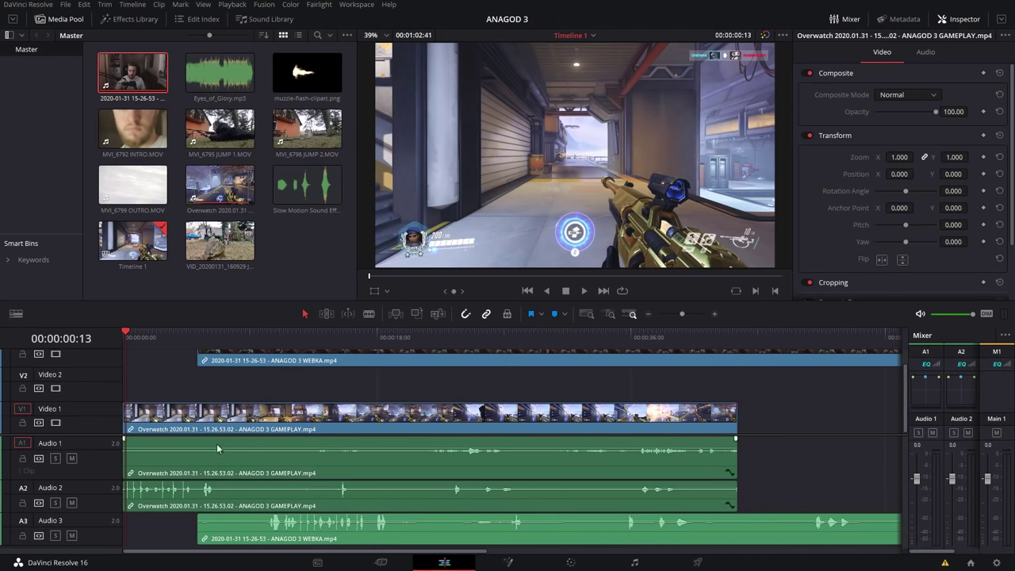
pyautogui.moveTo(196, 421); pyautogui.dragTo(365, 518)
pyautogui.click(418, 339)
pyautogui.scroll(5, 468, 348)
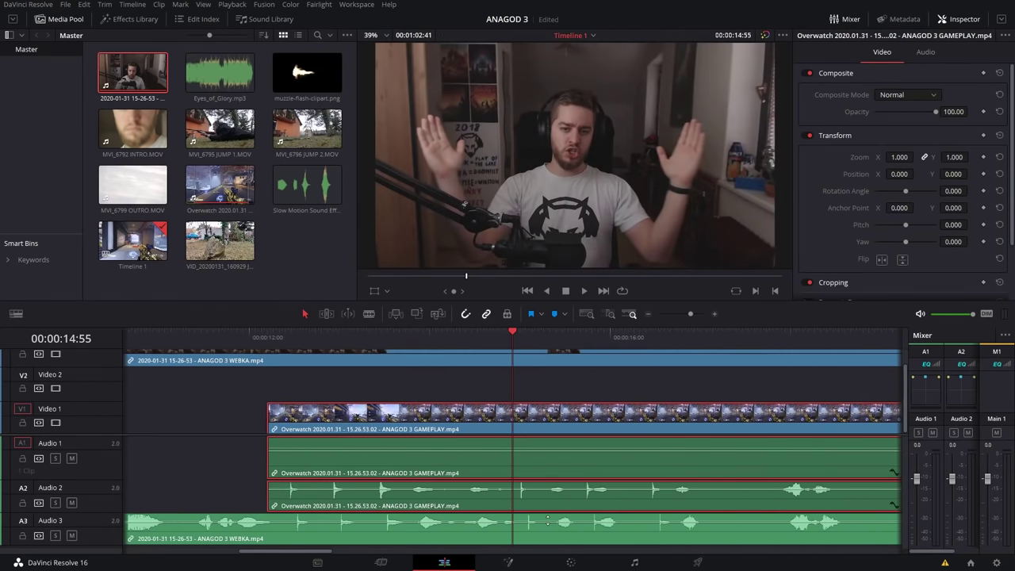
# Step: Scrub the audio for the sync point and slide the gameplay clip into line with the webcam
pyautogui.moveTo(304, 334); pyautogui.dragTo(513, 334)
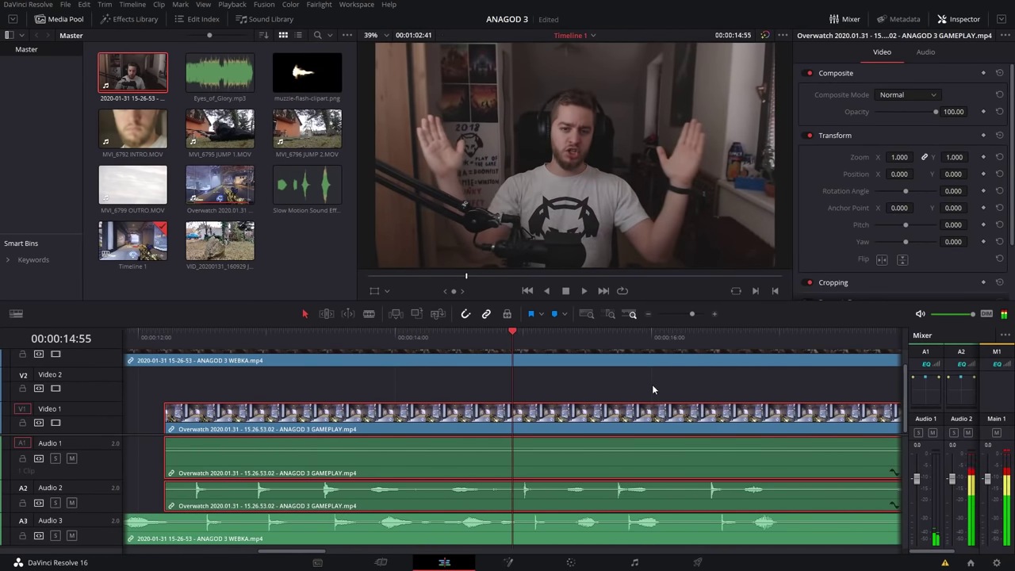
pyautogui.scroll(-3, 561, 466)
pyautogui.scroll(3, 561, 466)
pyautogui.scroll(-4, 538, 509)
pyautogui.scroll(4, 555, 500)
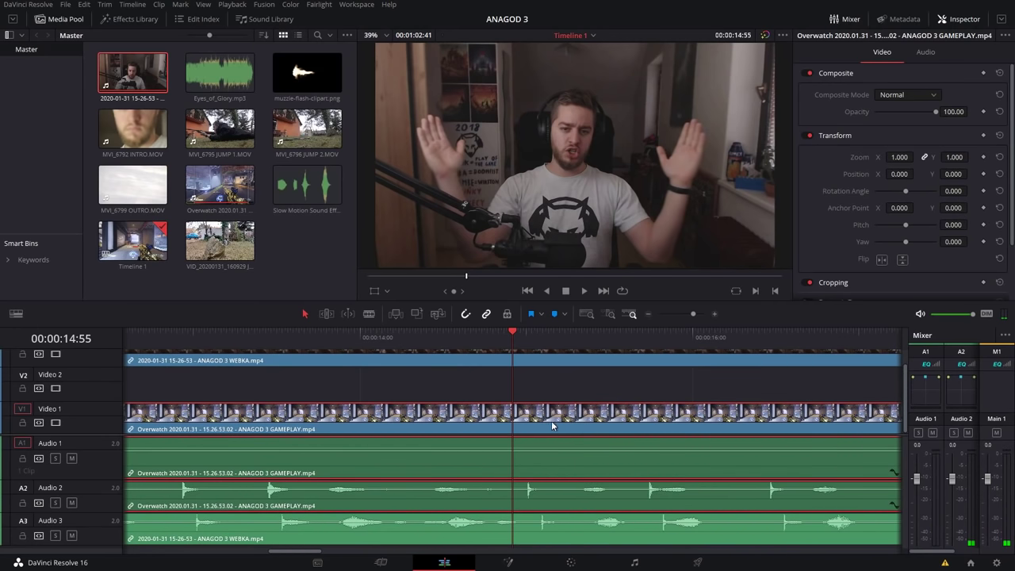
pyautogui.moveTo(551, 421); pyautogui.dragTo(564, 420)
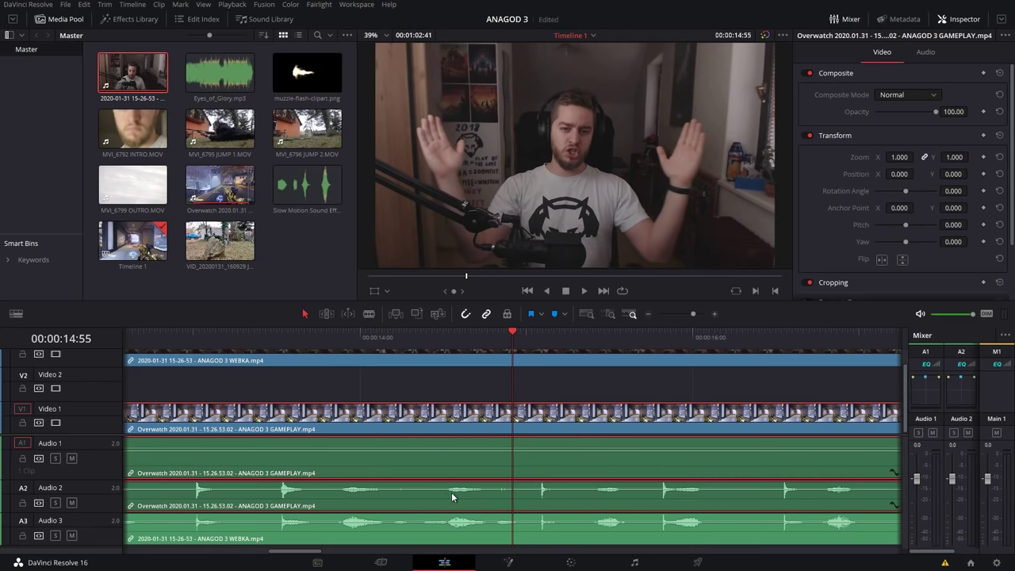
pyautogui.moveTo(452, 498); pyautogui.dragTo(272, 425)
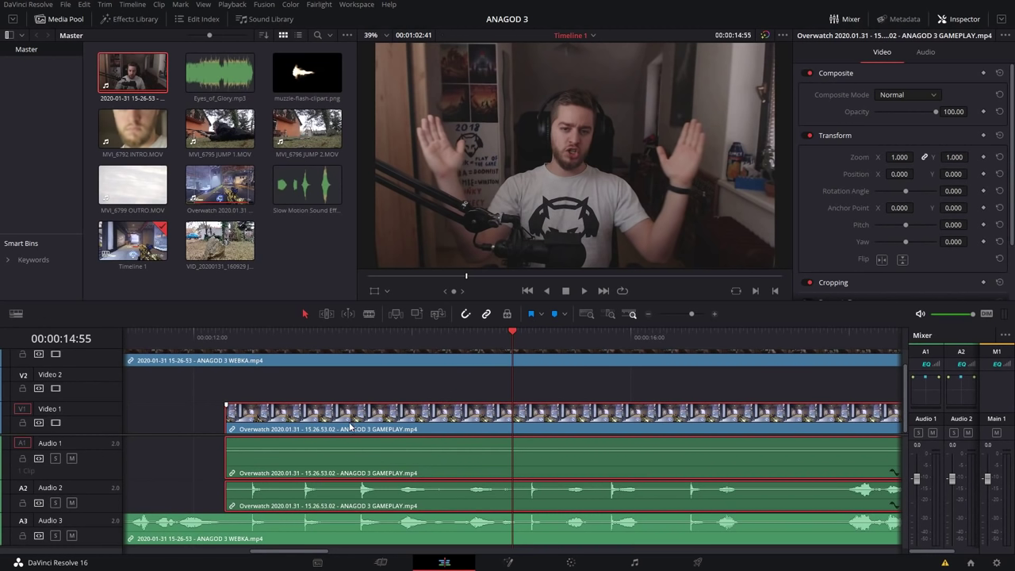
# Step: Fine-tune the gameplay offset against the webcam, zoom to fit, and enlarge the timeline to show Video 3
pyautogui.moveTo(381, 425); pyautogui.dragTo(456, 421)
pyautogui.click(267, 334)
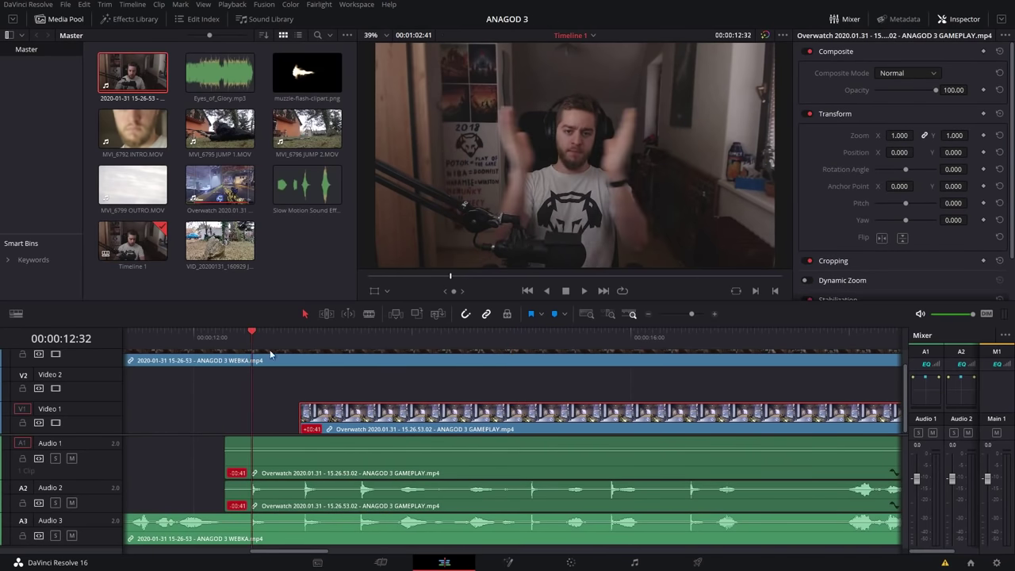
pyautogui.scroll(3, 521, 454)
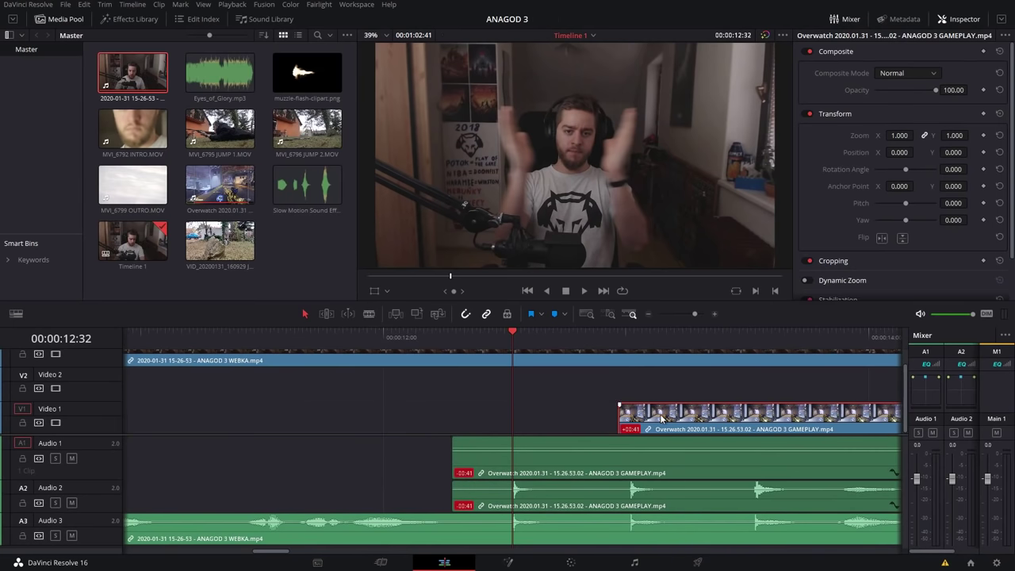
pyautogui.moveTo(669, 421); pyautogui.dragTo(504, 433)
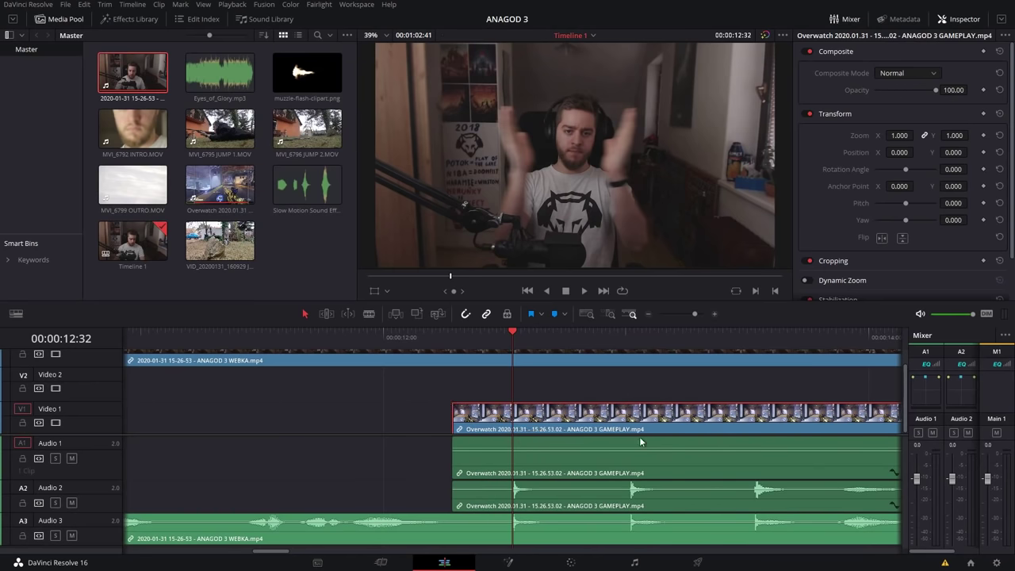
pyautogui.hotkey('shift', 'z')
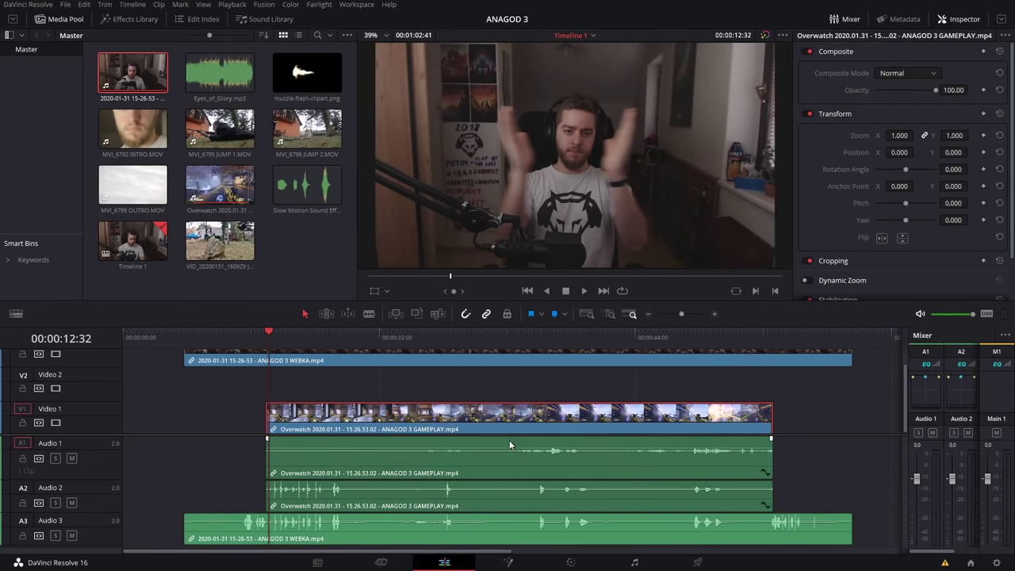
pyautogui.moveTo(405, 327); pyautogui.dragTo(427, 255)
pyautogui.moveTo(105, 379); pyautogui.dragTo(113, 399)
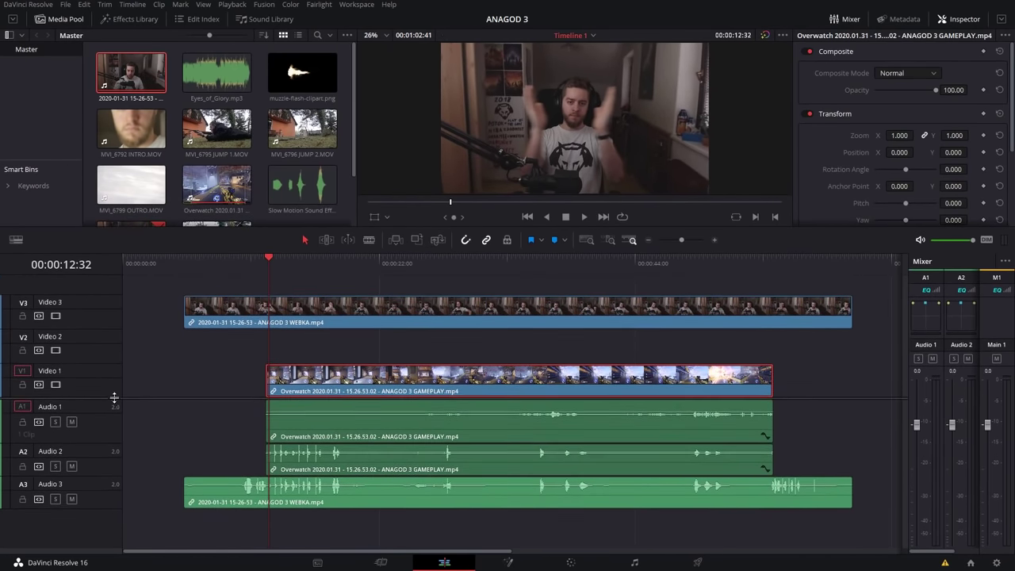
pyautogui.hotkey('ctrl', '=')
pyautogui.hotkey('ctrl', '=')
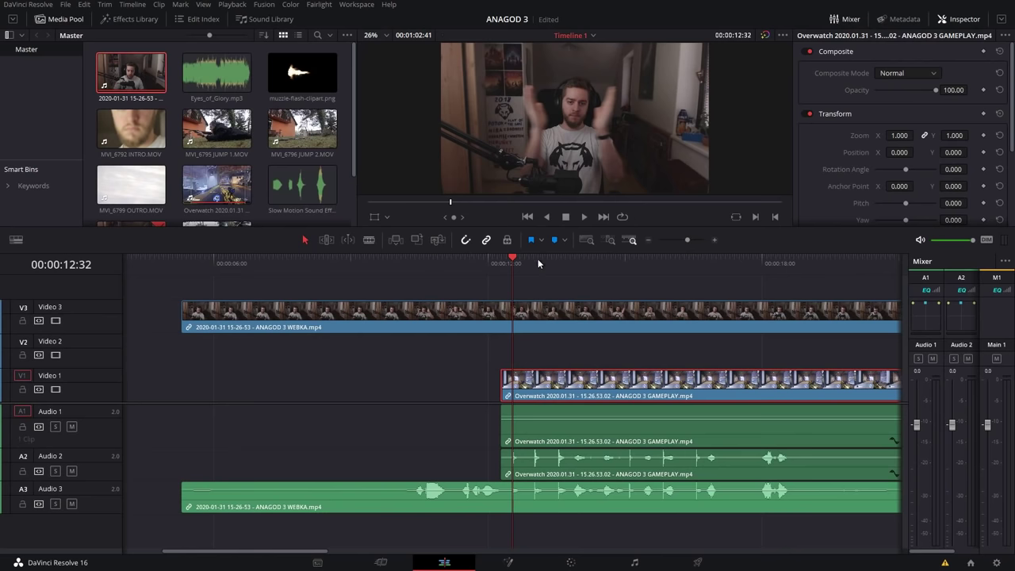
pyautogui.doubleClick(133, 77)
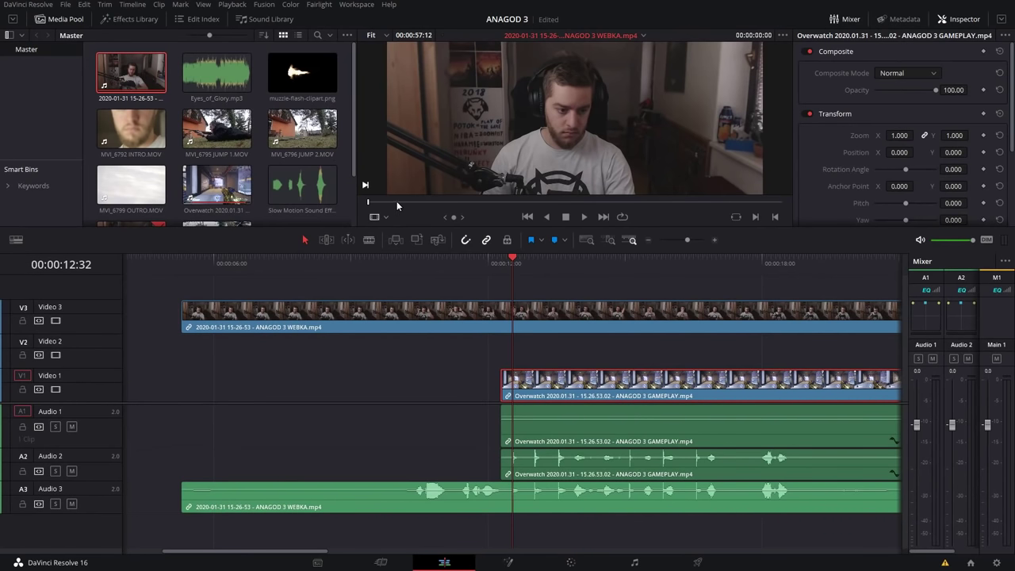
pyautogui.moveTo(397, 203); pyautogui.dragTo(436, 202)
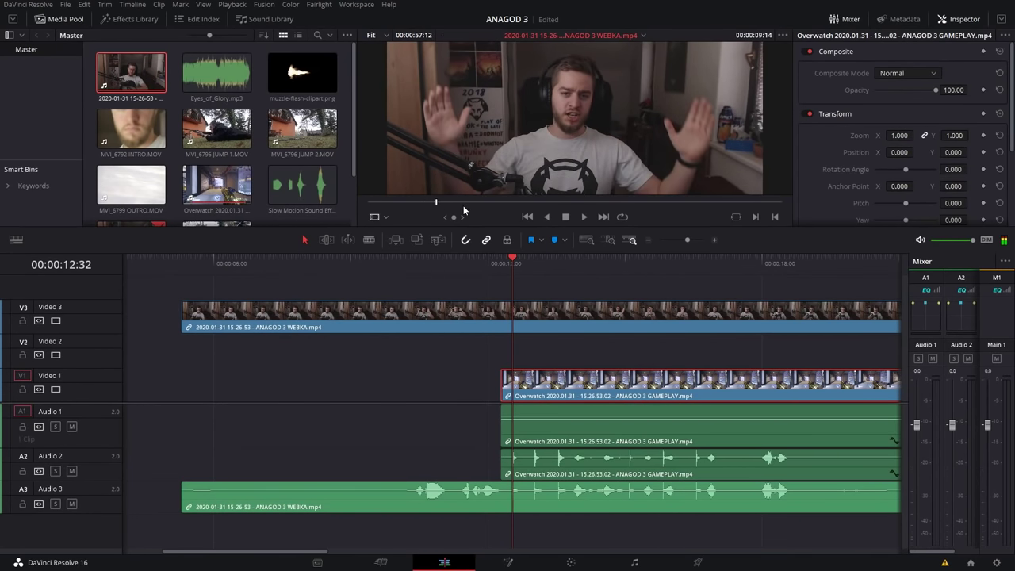
pyautogui.press('XF86AudioLowerVolume')
pyautogui.press('XF86AudioLowerVolume')
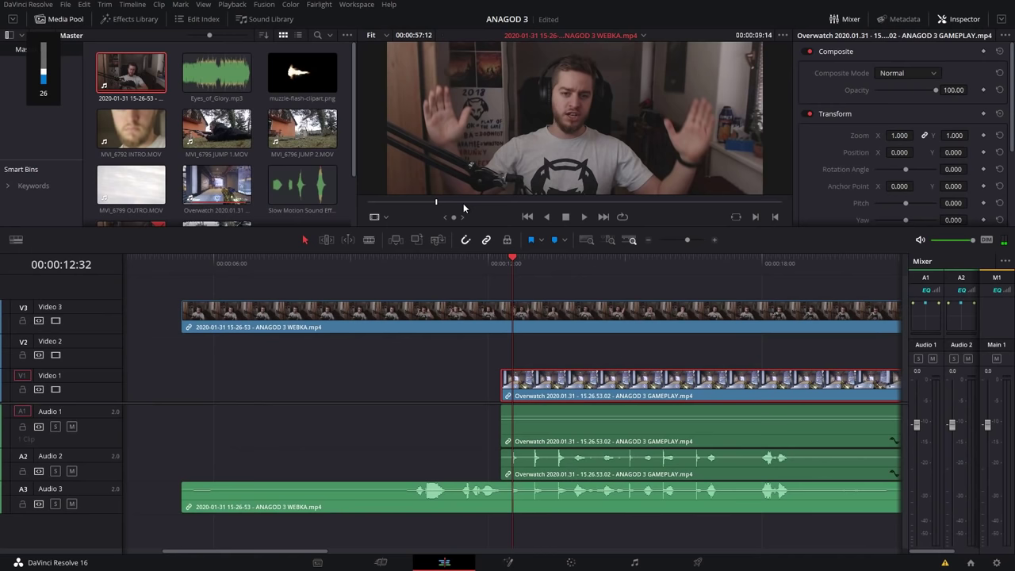
pyautogui.moveTo(133, 79); pyautogui.dragTo(279, 265)
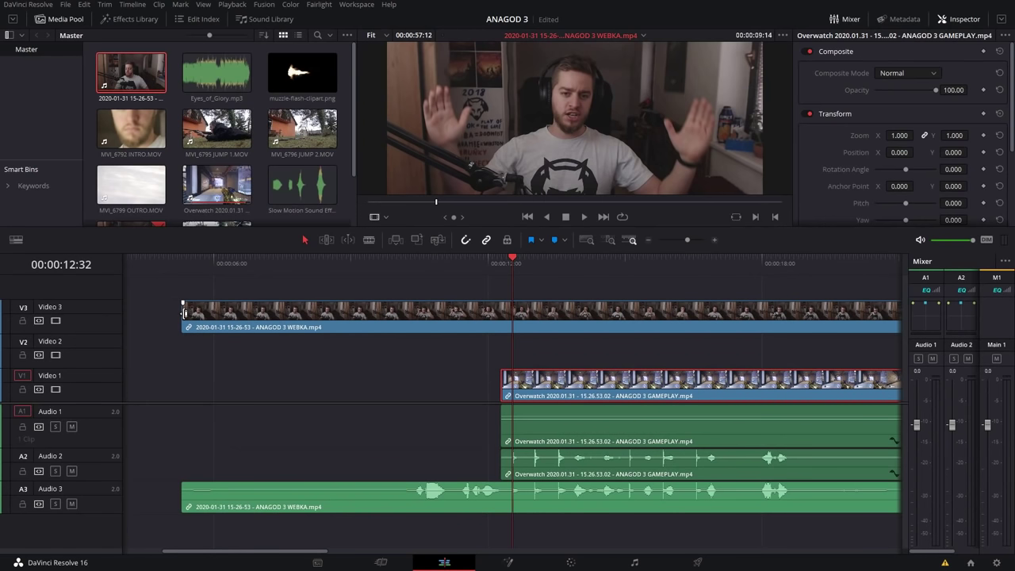
pyautogui.click(228, 348)
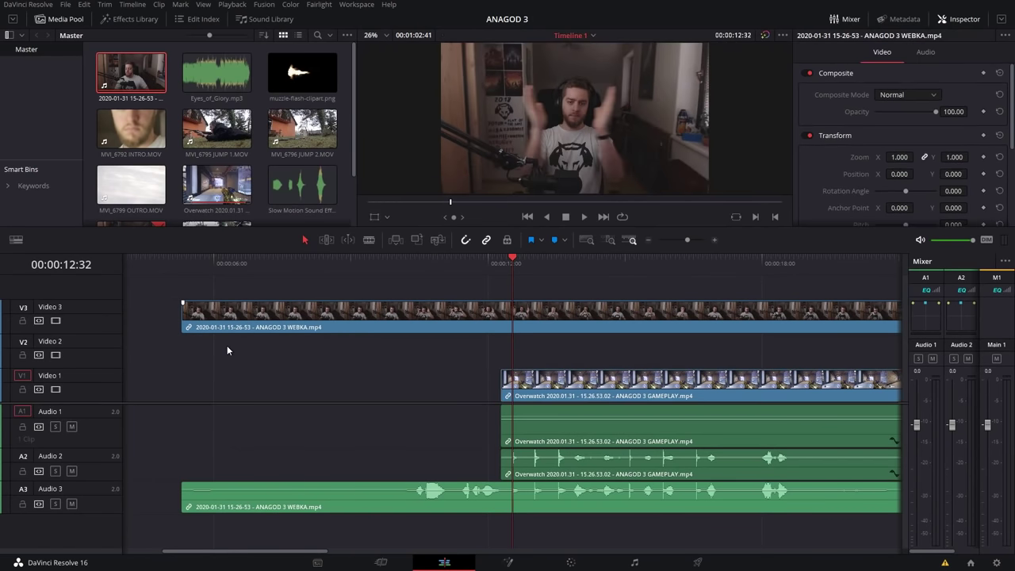
# Step: Trim the webcam clip's left edge so it starts where the gameplay starts
pyautogui.click(183, 314)
pyautogui.moveTo(183, 314); pyautogui.dragTo(503, 321)
pyautogui.scroll(3, 544, 339)
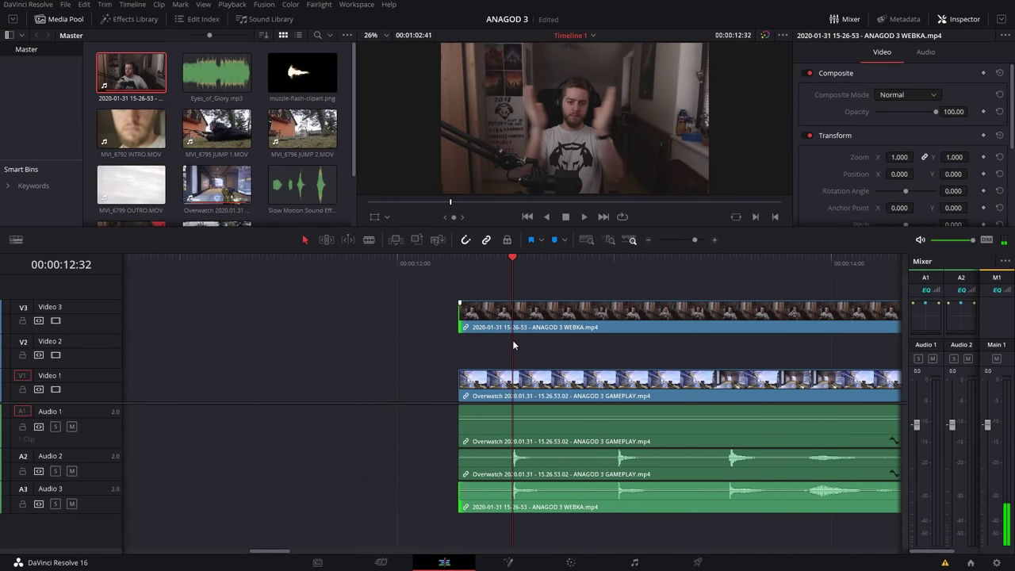
pyautogui.scroll(-1, 512, 340)
pyautogui.scroll(-1, 514, 338)
# Step: Select all five clips and move them together to 00:00:00:00
pyautogui.moveTo(447, 302); pyautogui.dragTo(647, 508)
pyautogui.scroll(-5, 416, 392)
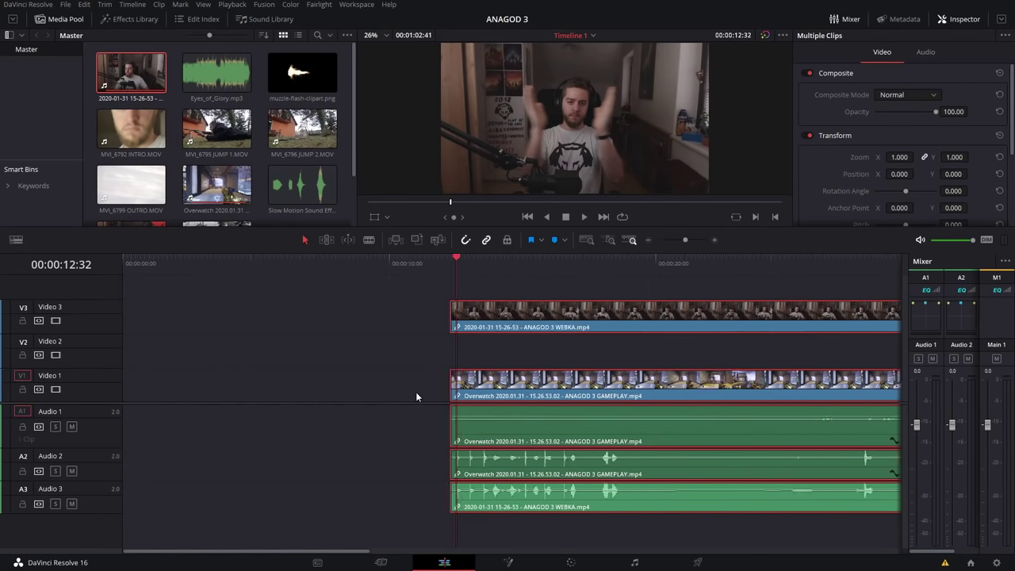
pyautogui.moveTo(197, 292); pyautogui.dragTo(401, 512)
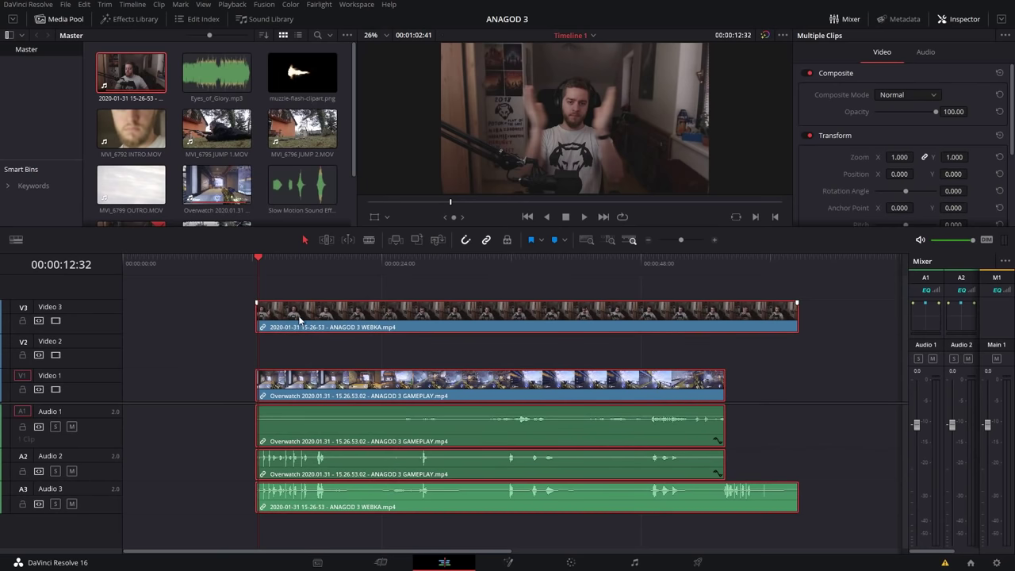
pyautogui.moveTo(345, 327); pyautogui.dragTo(210, 327)
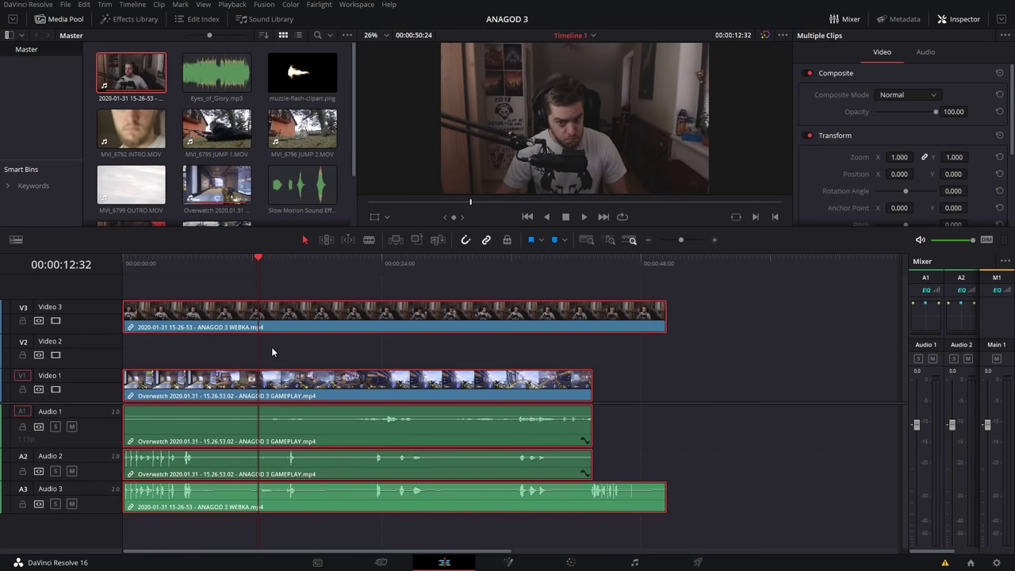
# Step: Delete the empty Video 2 track so the webcam clip drops onto Video 2 above the gameplay
pyautogui.rightClick(73, 358)
pyautogui.click(126, 426)
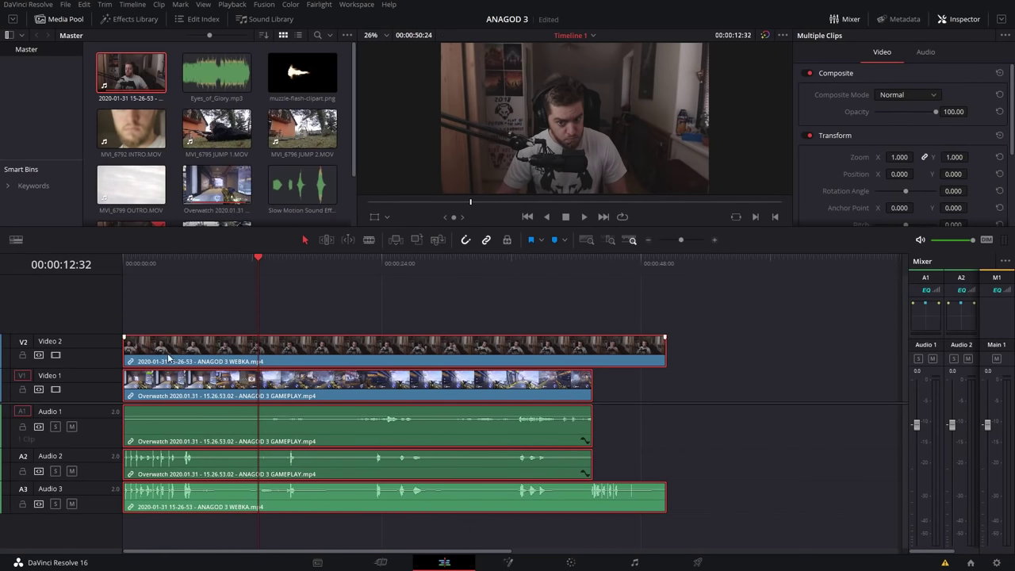
pyautogui.scroll(-1, 79, 401)
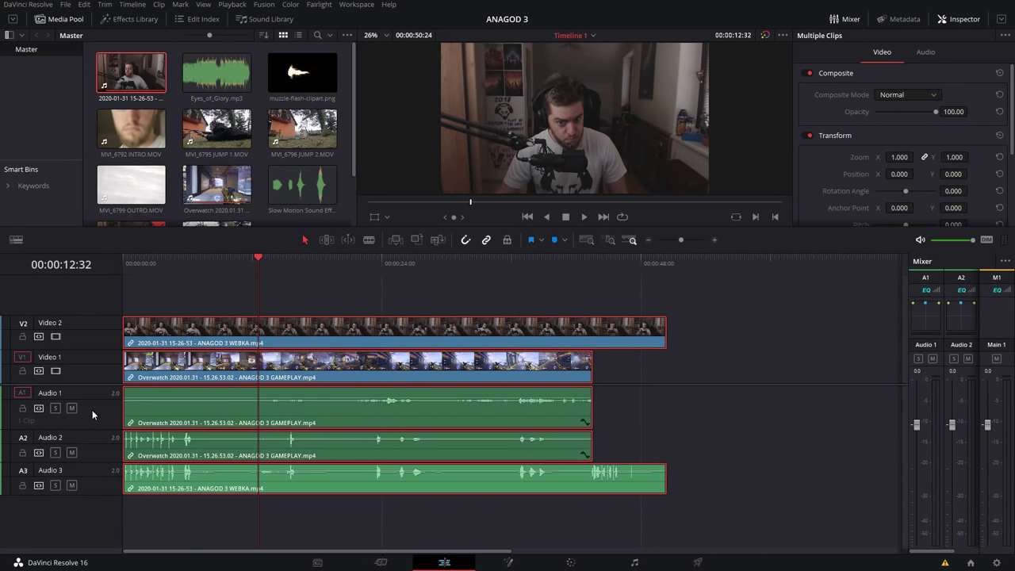
pyautogui.click(72, 408)
pyautogui.click(72, 452)
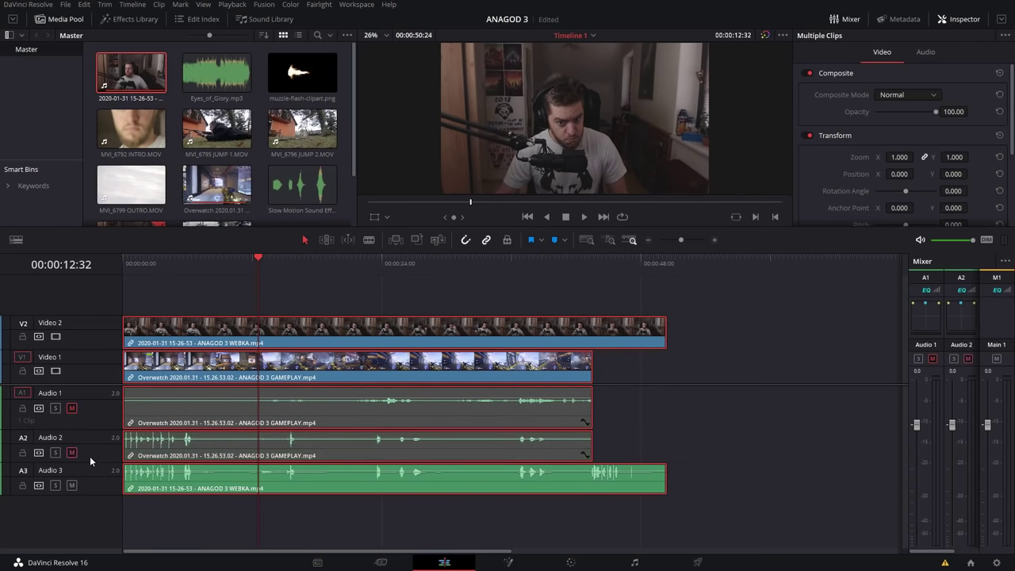
pyautogui.click(71, 452)
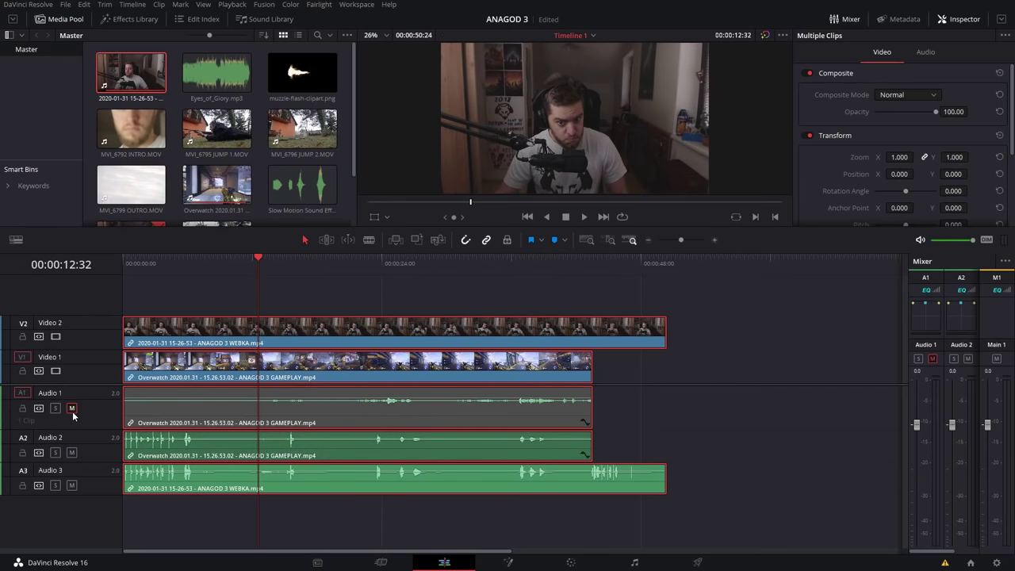
pyautogui.click(72, 408)
pyautogui.click(57, 451)
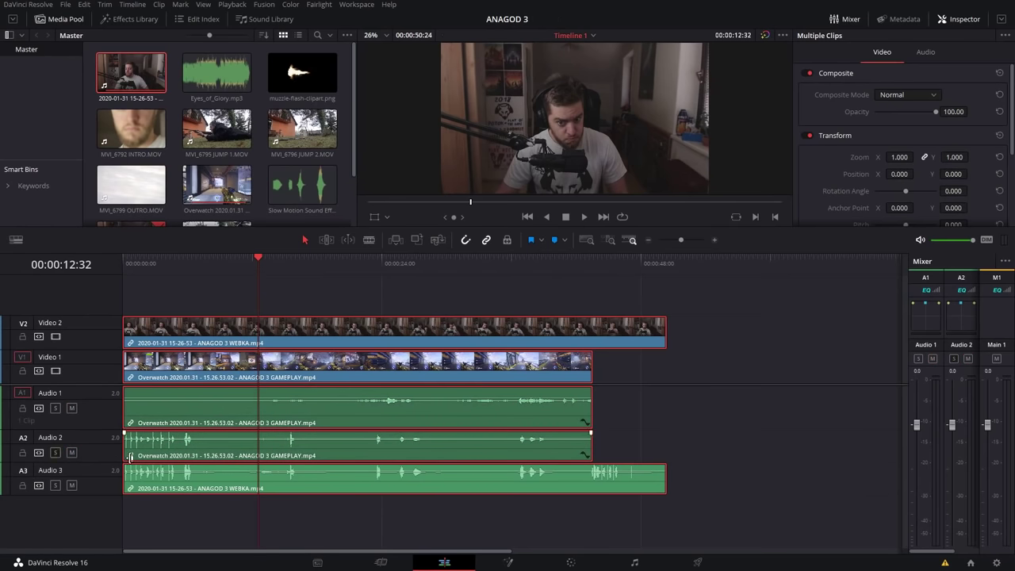
pyautogui.click(55, 408)
pyautogui.click(56, 337)
pyautogui.click(55, 337)
pyautogui.click(55, 371)
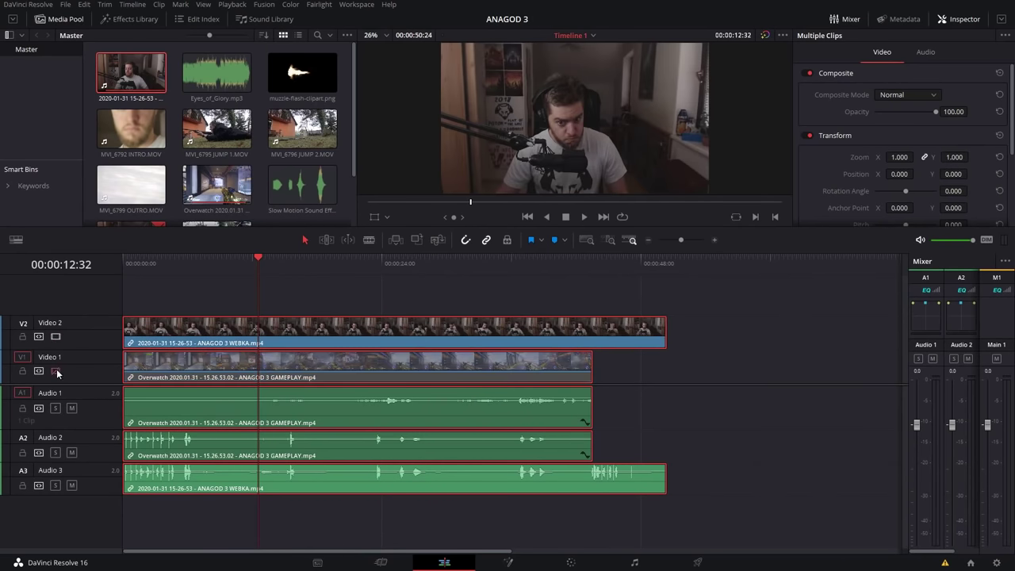
pyautogui.click(56, 370)
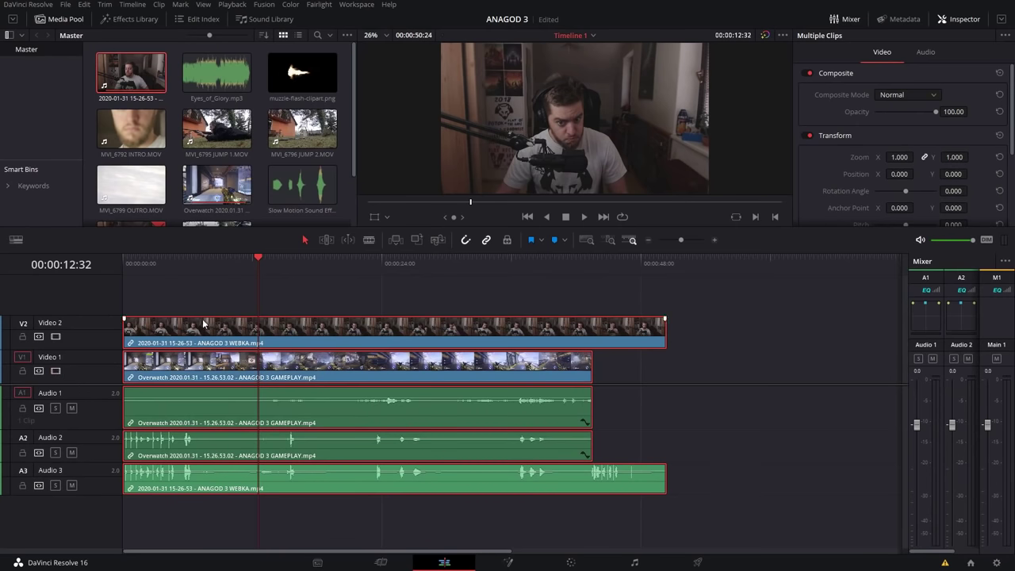
# Step: Park the playhead near 3 seconds, select only the webcam clip on V2, and hide the Inspector
pyautogui.click(157, 264)
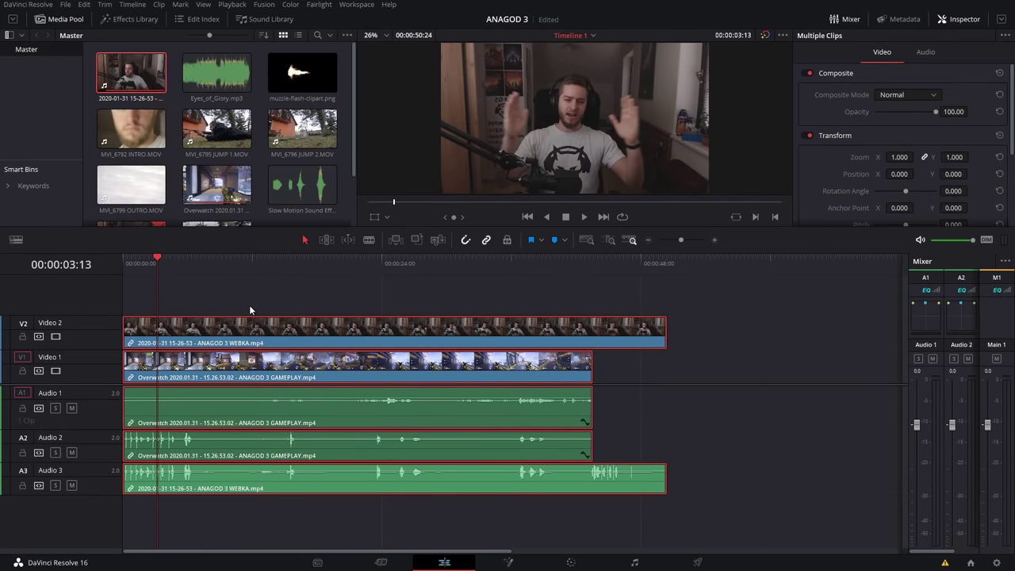
pyautogui.scroll(5, 249, 310)
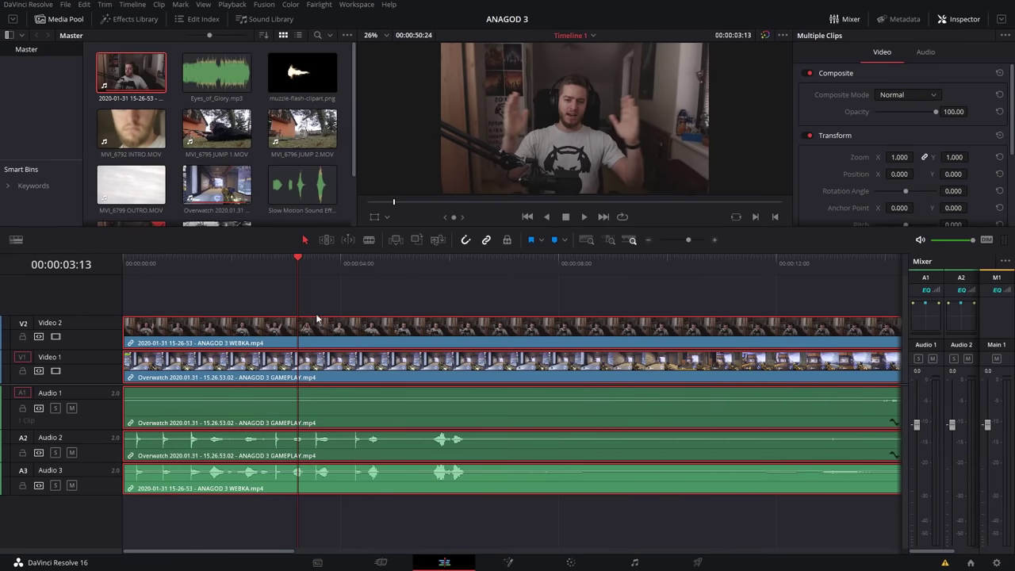
pyautogui.scroll(-3, 317, 318)
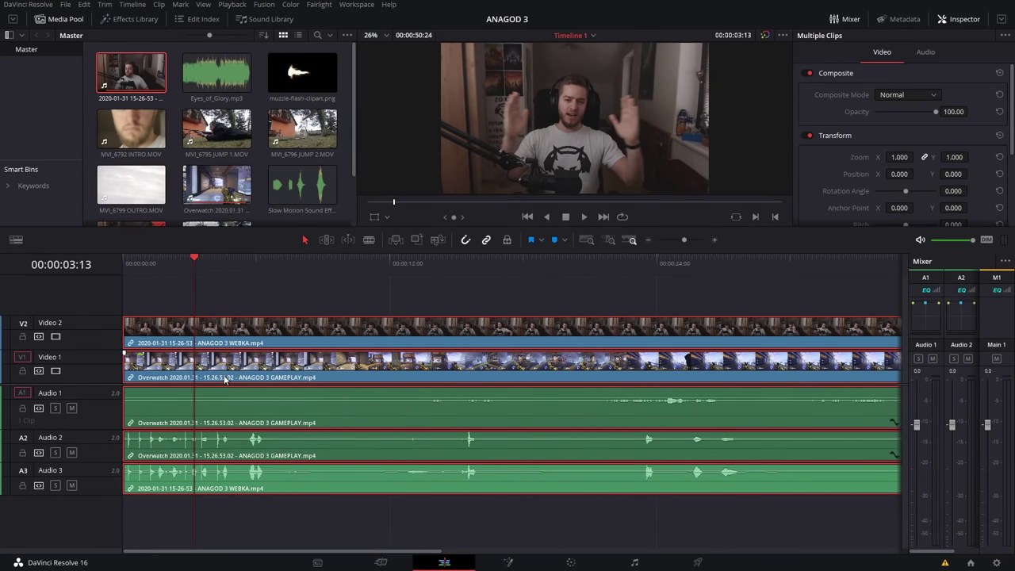
pyautogui.click(289, 280)
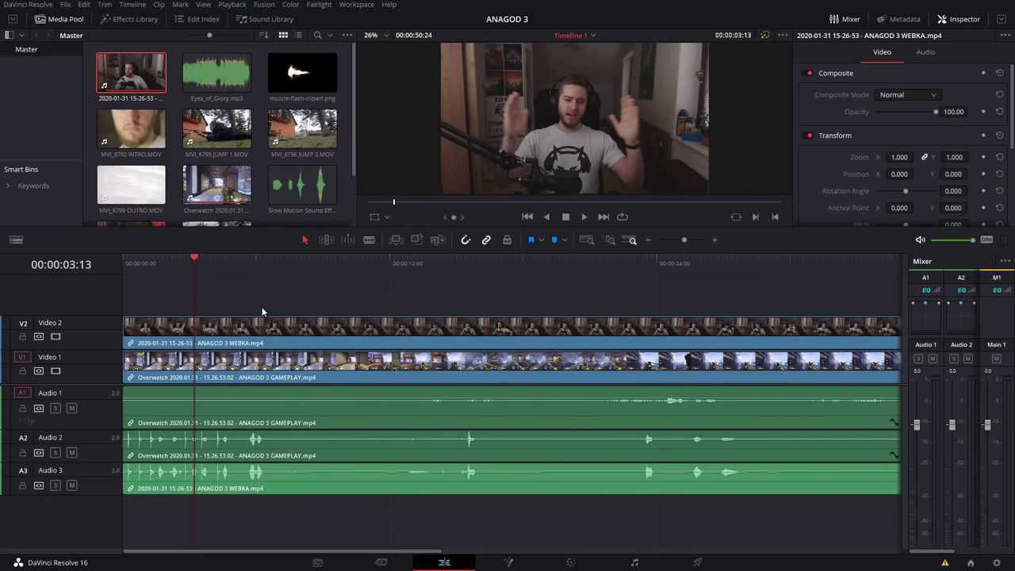
pyautogui.click(231, 330)
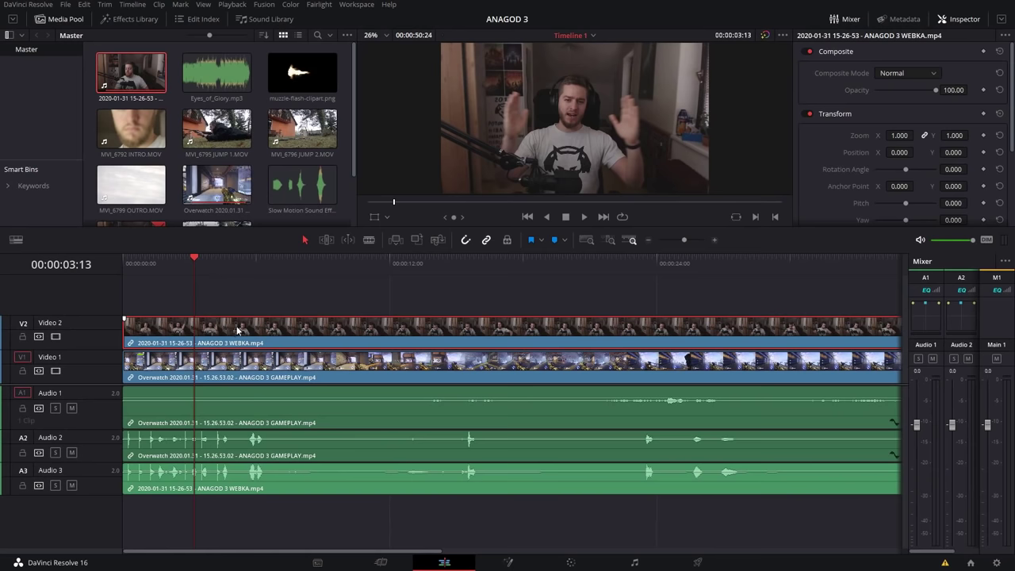
pyautogui.click(952, 20)
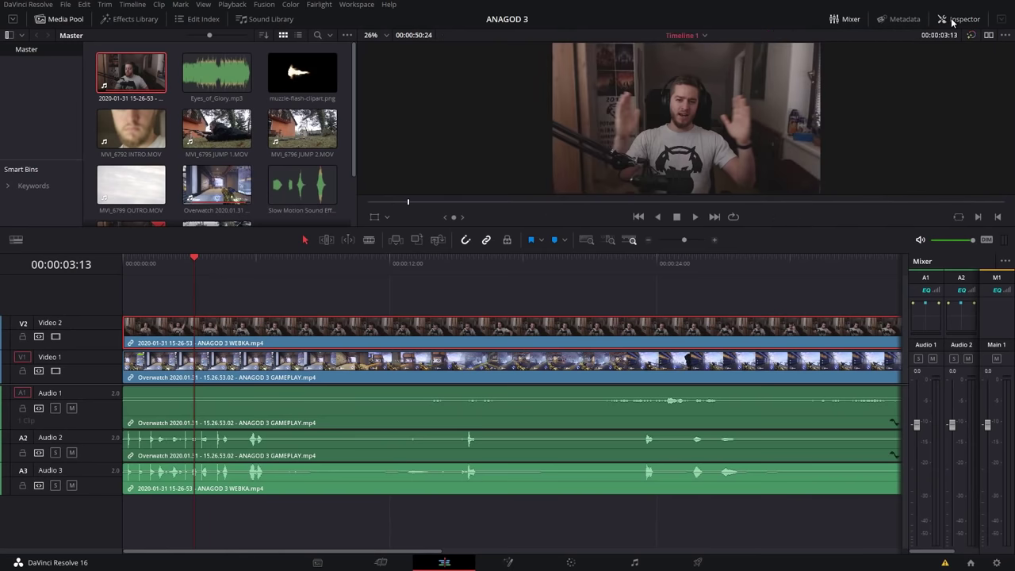
# Step: Try dual viewer mode, browse the source clip and timeline lists, then return to a single viewer
pyautogui.click(989, 35)
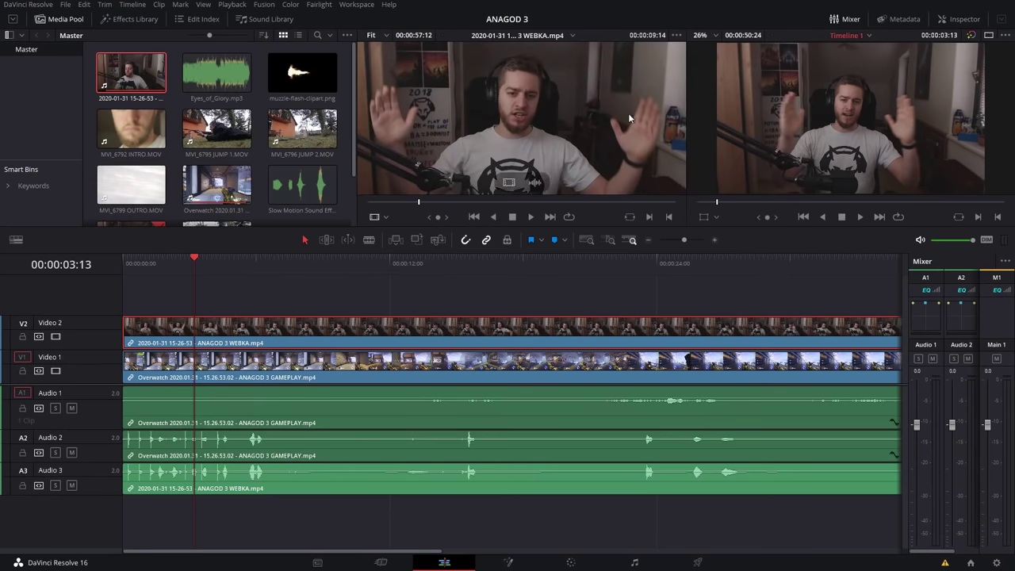
pyautogui.click(989, 37)
pyautogui.click(989, 36)
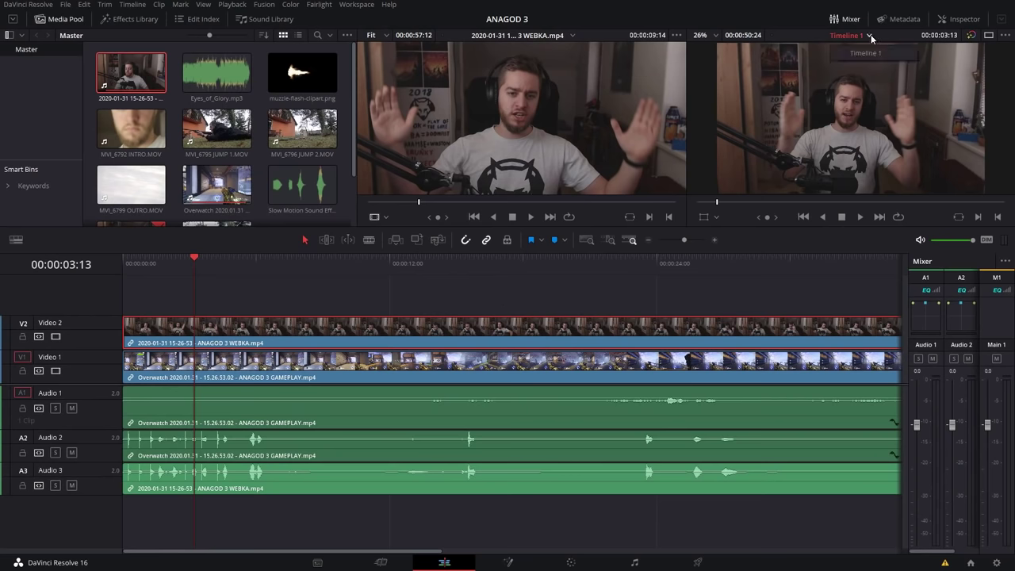
pyautogui.click(570, 36)
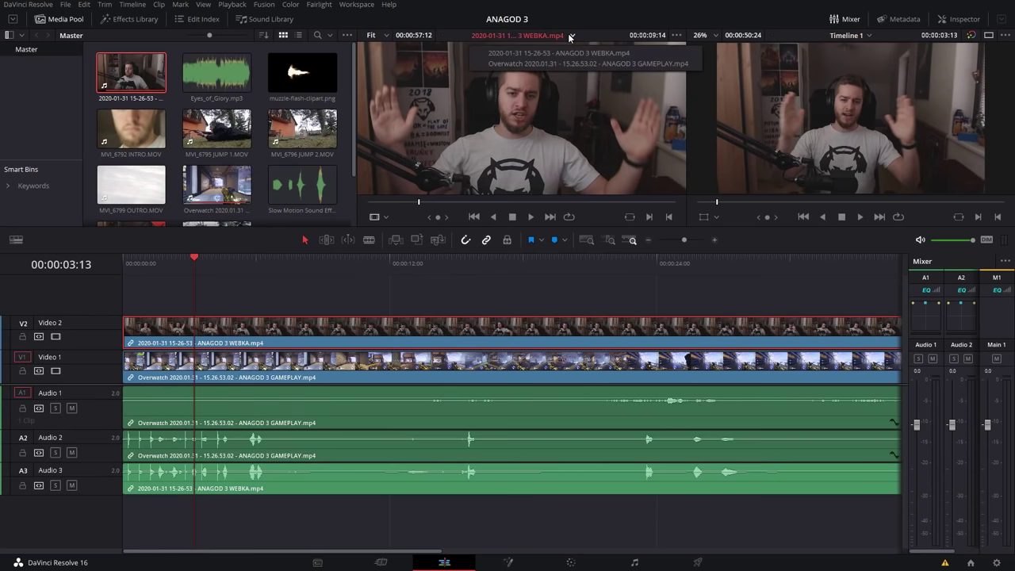
pyautogui.click(868, 35)
pyautogui.click(989, 35)
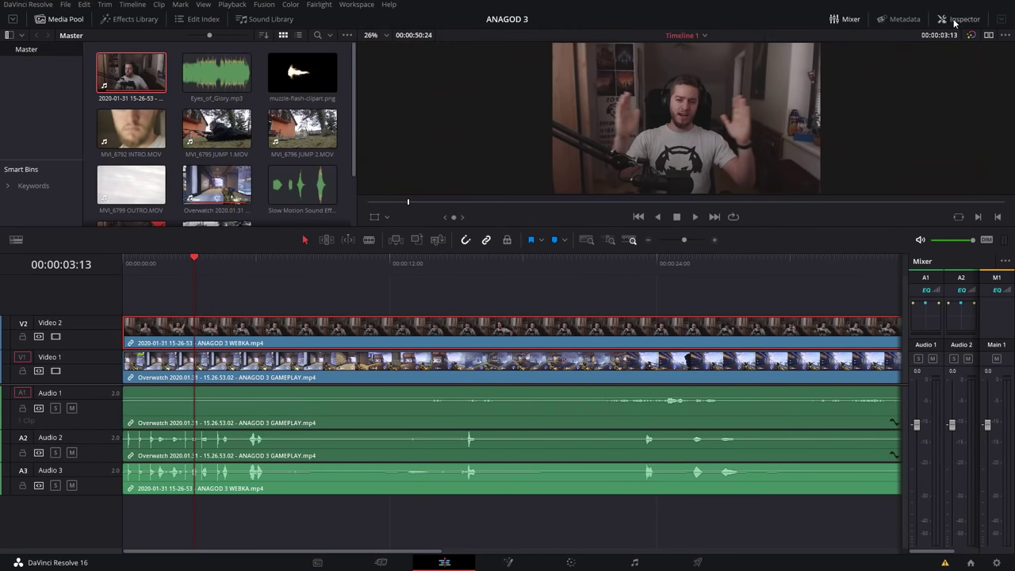
# Step: Reopen the Inspector showing the webcam at zoom 1.000, position 0 and opacity 100
pyautogui.click(954, 19)
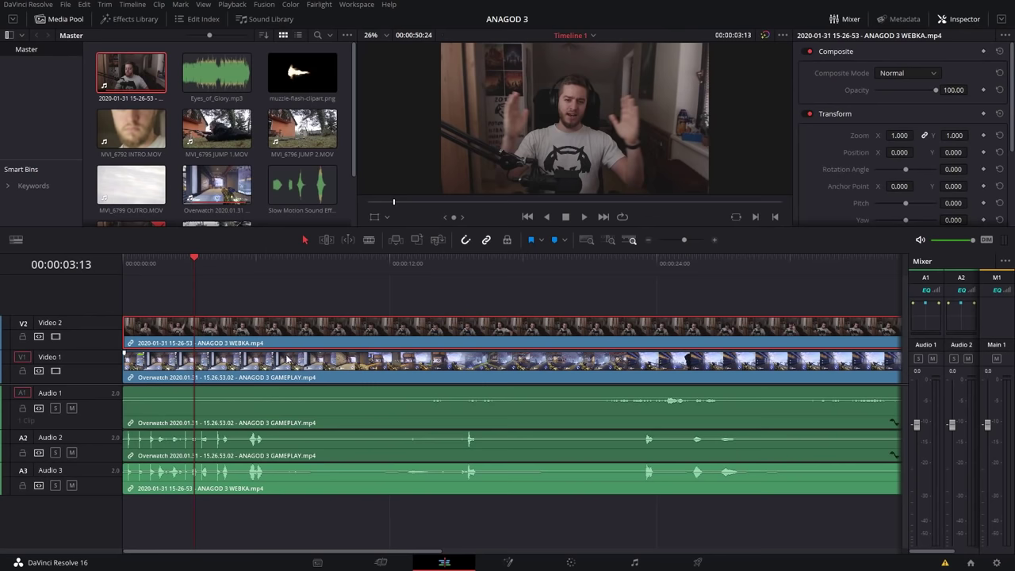
pyautogui.scroll(-1, 238, 329)
pyautogui.scroll(1, 229, 339)
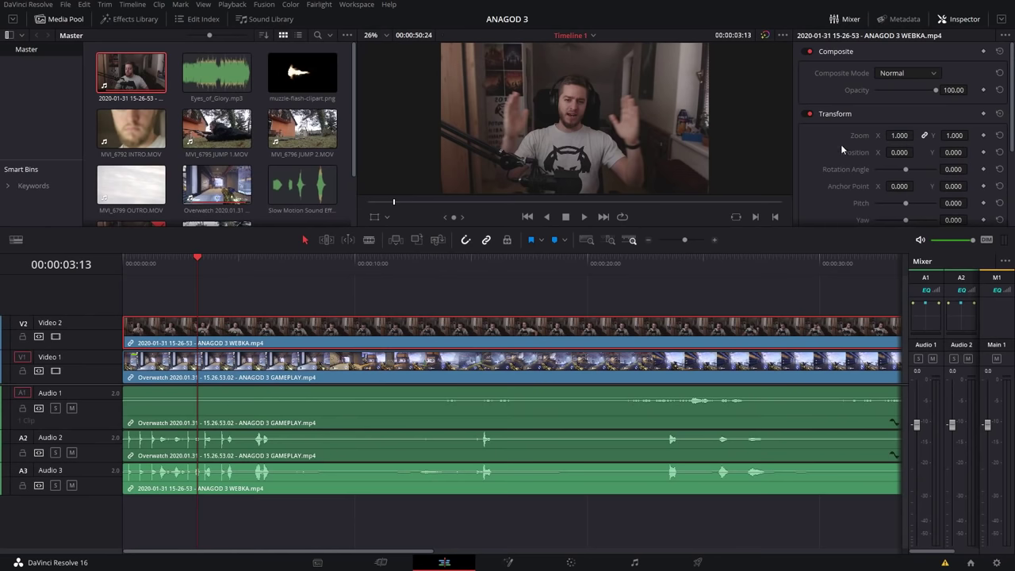
# Step: With the Transform overlay, shrink the webcam into a small box and move it down-left
pyautogui.click(375, 217)
pyautogui.click(386, 216)
pyautogui.click(403, 233)
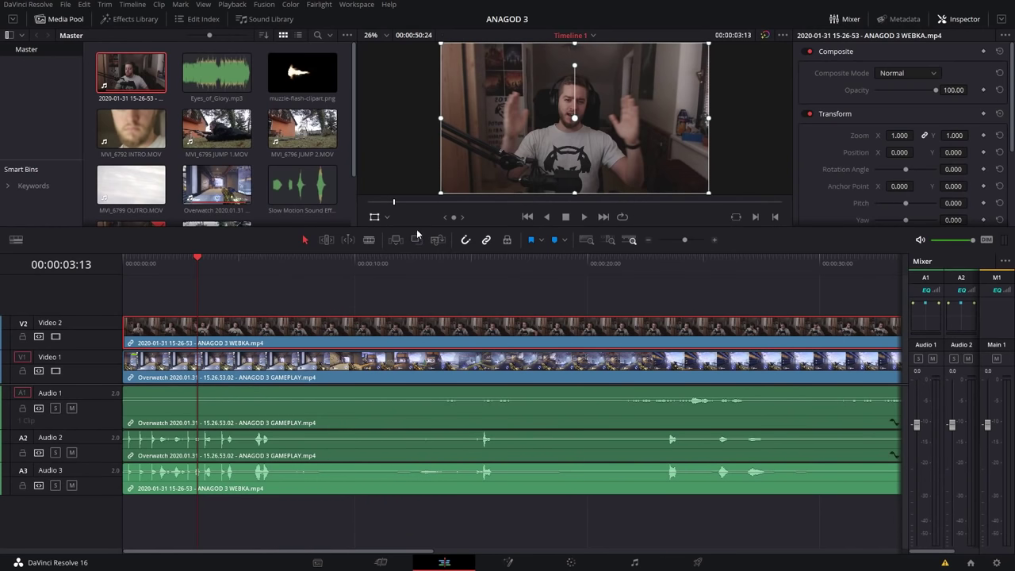
pyautogui.moveTo(442, 45); pyautogui.dragTo(522, 89)
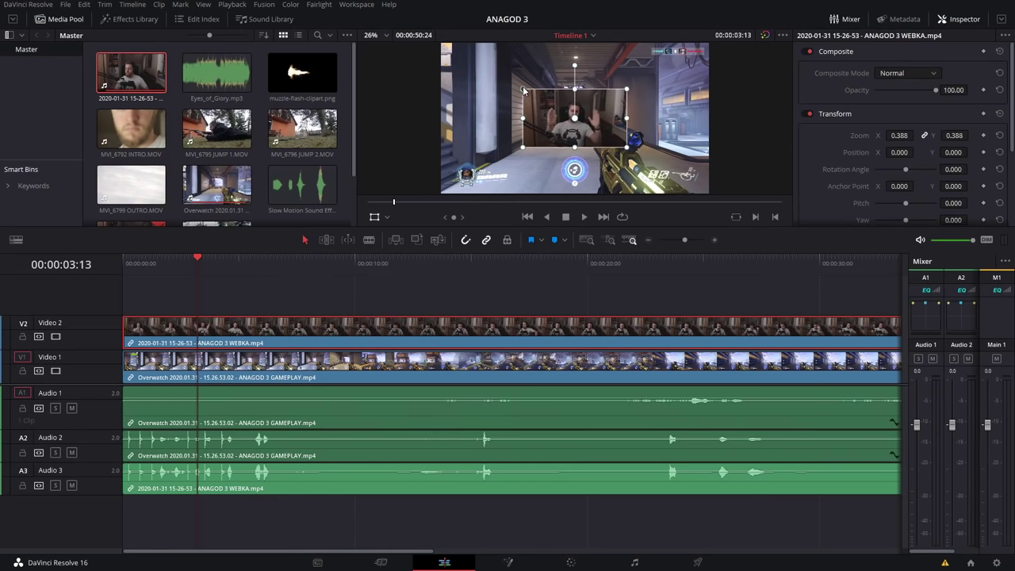
pyautogui.moveTo(596, 112); pyautogui.dragTo(547, 92)
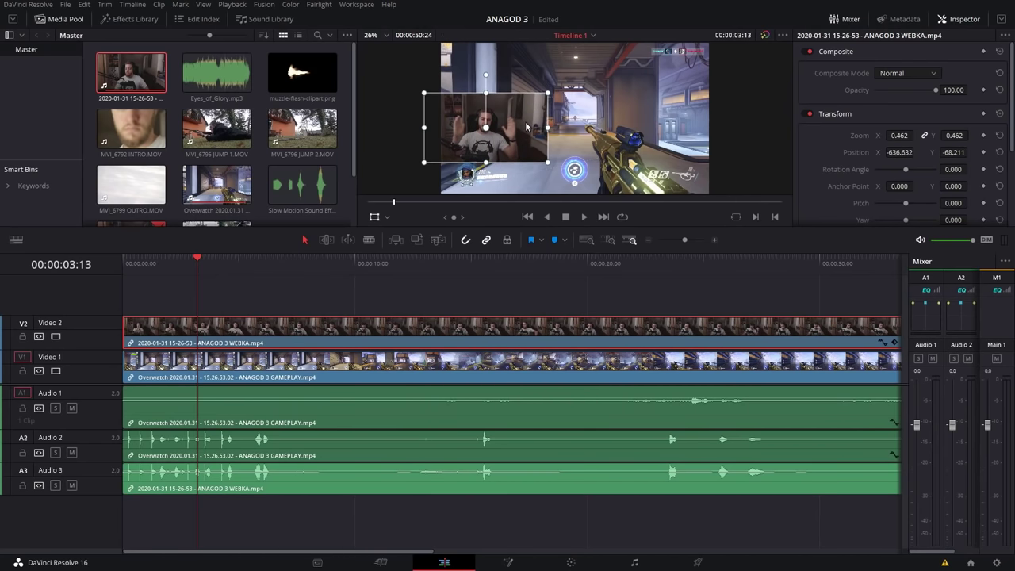
# Step: Crop the webcam picture's bottom, left, right and top edges using the Crop overlay
pyautogui.click(387, 219)
pyautogui.click(396, 247)
pyautogui.moveTo(486, 162); pyautogui.dragTo(486, 149)
pyautogui.moveTo(425, 125); pyautogui.dragTo(455, 124)
pyautogui.moveTo(544, 122); pyautogui.dragTo(517, 124)
pyautogui.moveTo(487, 94); pyautogui.dragTo(497, 145)
# Step: Back in Transform, set the webcam box to zoom 0.473 and save the project
pyautogui.click(386, 216)
pyautogui.click(401, 231)
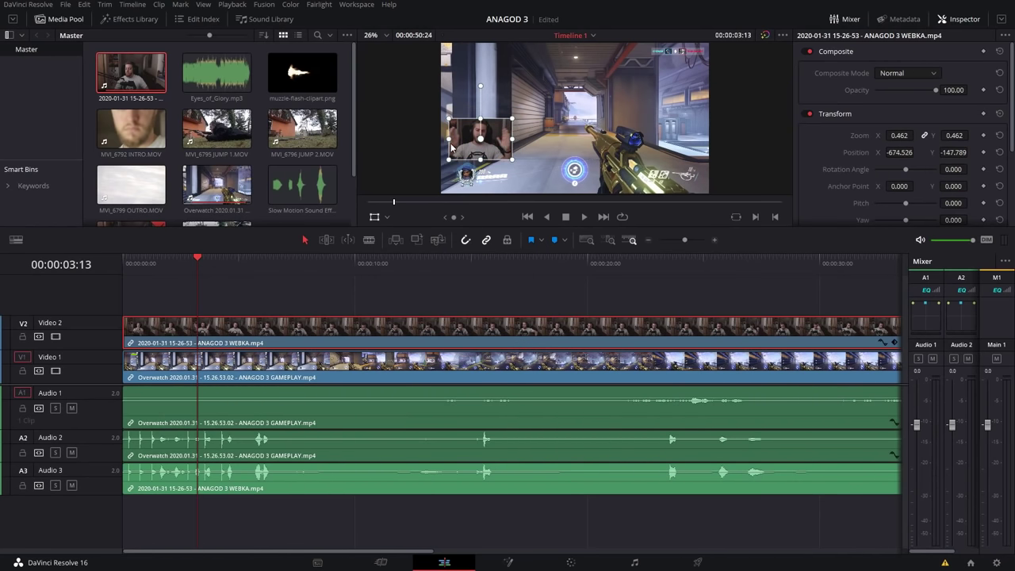
pyautogui.moveTo(482, 119); pyautogui.dragTo(490, 83)
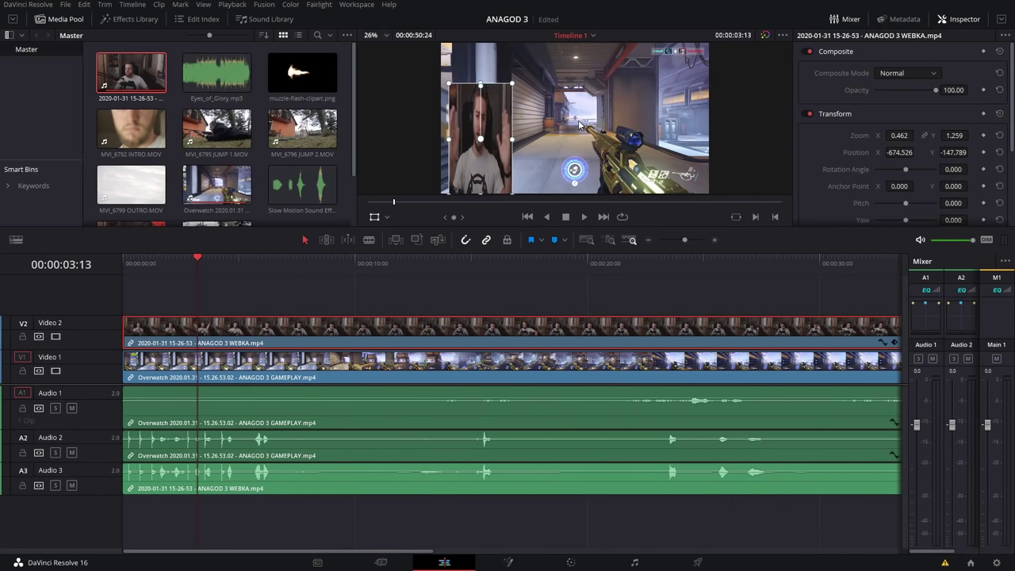
pyautogui.hotkey('ctrl', 'z')
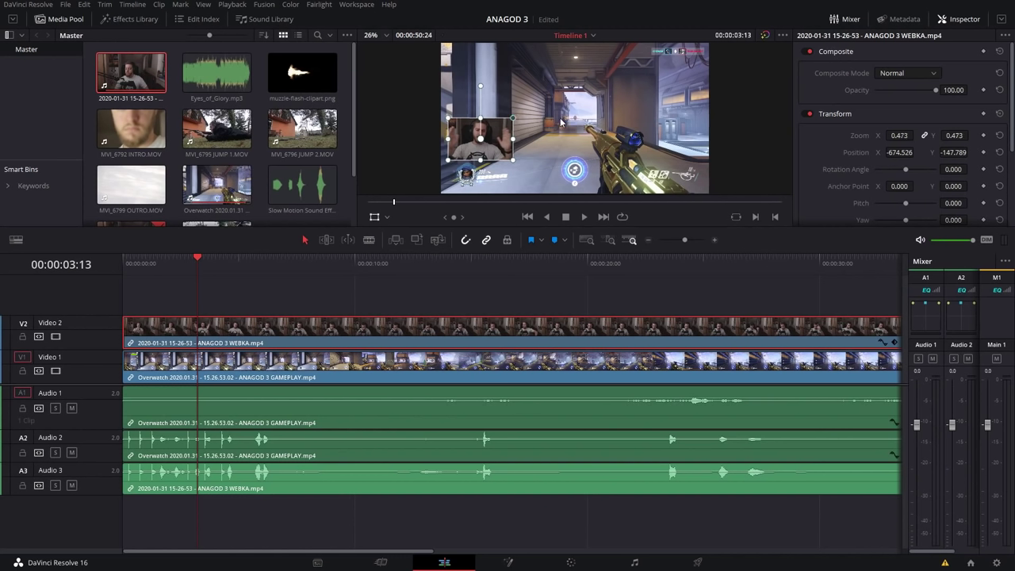
pyautogui.moveTo(481, 119); pyautogui.dragTo(480, 116)
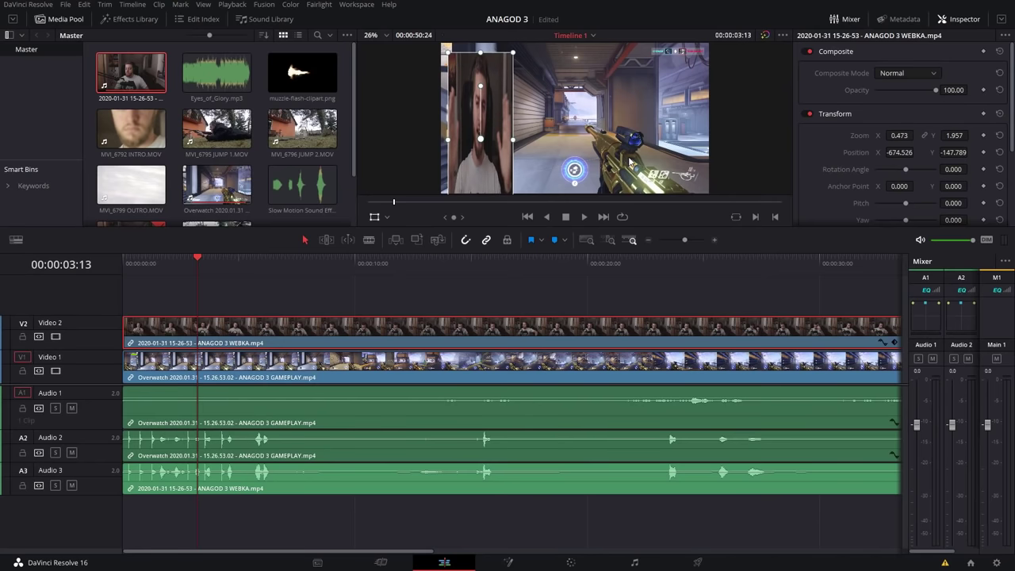
pyautogui.hotkey('ctrl', 's')
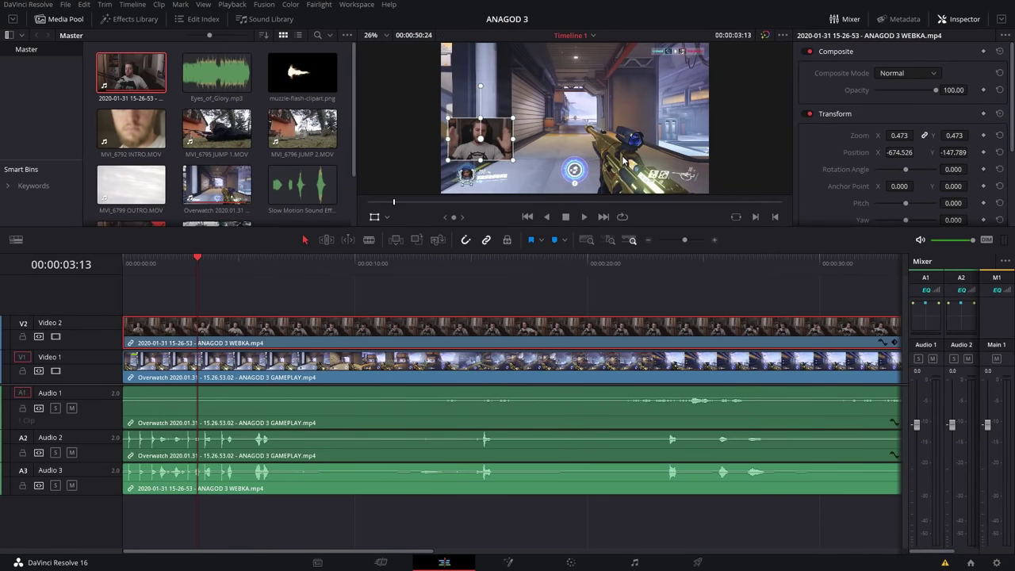
pyautogui.click(374, 217)
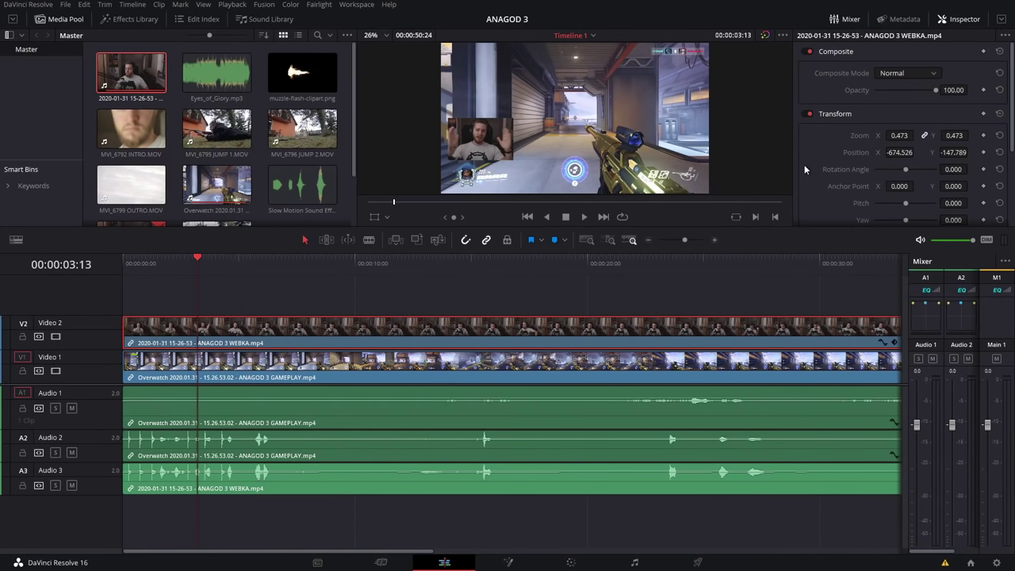
# Step: Set the webcam's horizontal position to -670, then slide the X value further right
pyautogui.scroll(-1, 904, 154)
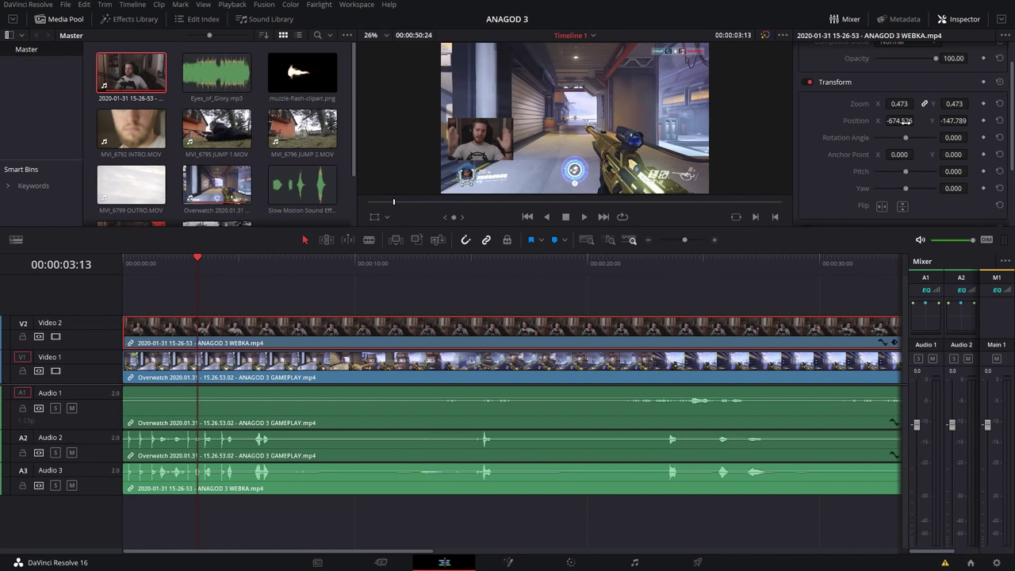
pyautogui.click(905, 121)
pyautogui.write('-670')
pyautogui.press('Return')
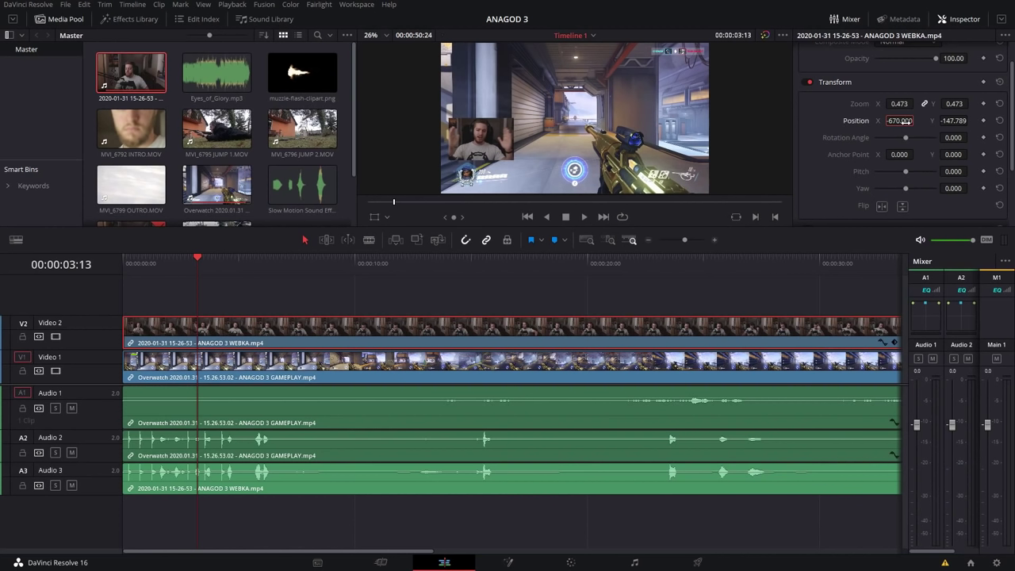
pyautogui.click(863, 114)
pyautogui.moveTo(901, 120); pyautogui.dragTo(917, 120)
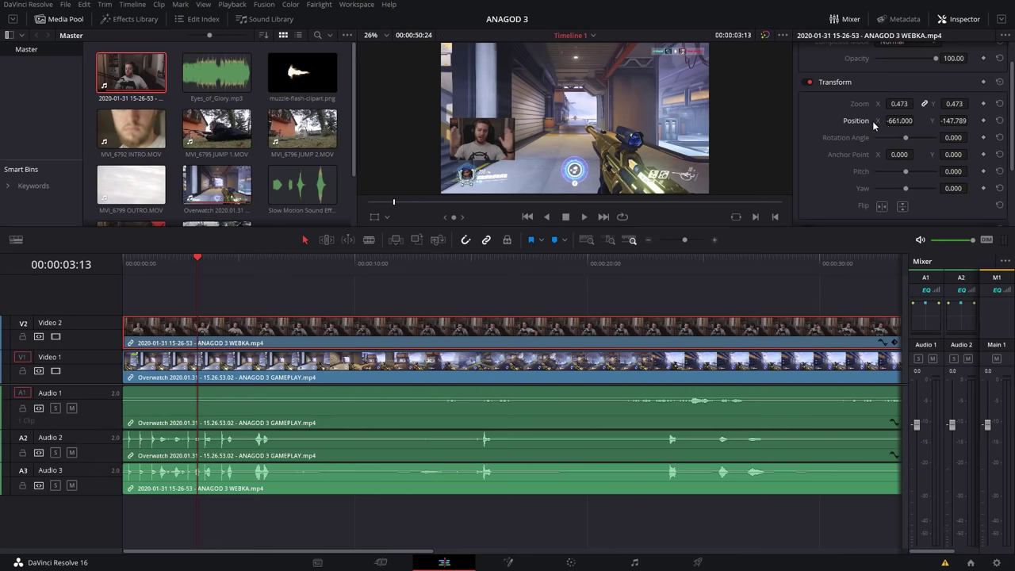
# Step: Nudge the webcam's vertical position, try and undo a 3D tilt, then return to the timeline start
pyautogui.moveTo(969, 120)
pyautogui.mouseDown()
pyautogui.moveTo(959, 137)
pyautogui.moveTo(971, 137)
pyautogui.mouseUp()
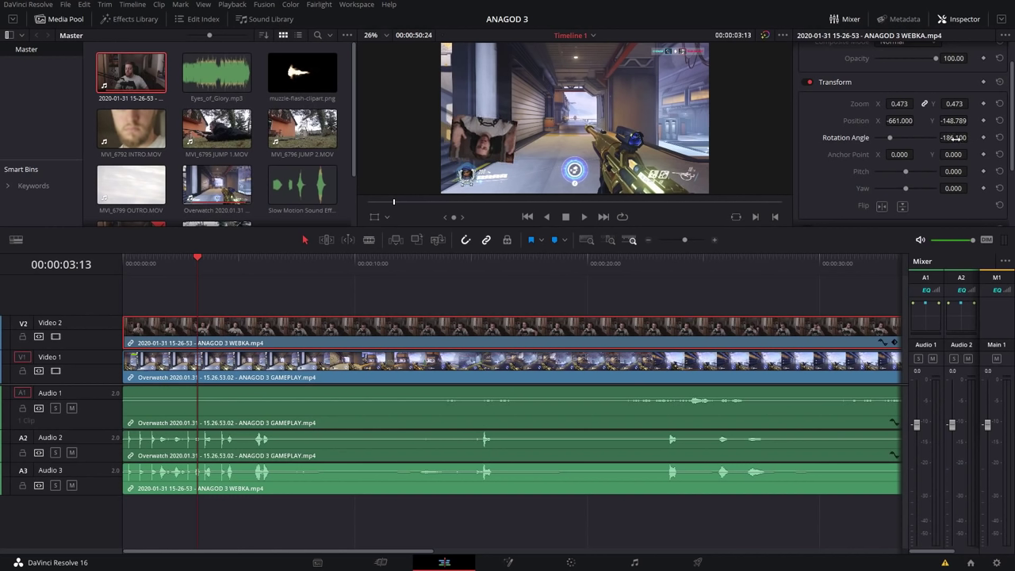
pyautogui.moveTo(905, 172)
pyautogui.mouseDown()
pyautogui.moveTo(914, 170)
pyautogui.moveTo(894, 171)
pyautogui.mouseUp()
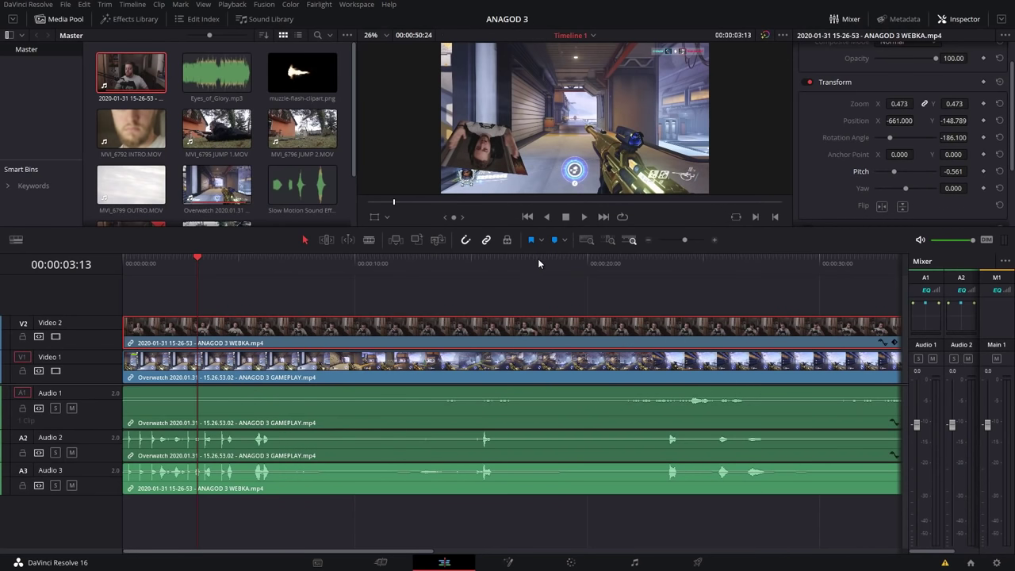
pyautogui.hotkey('ctrl', 'z')
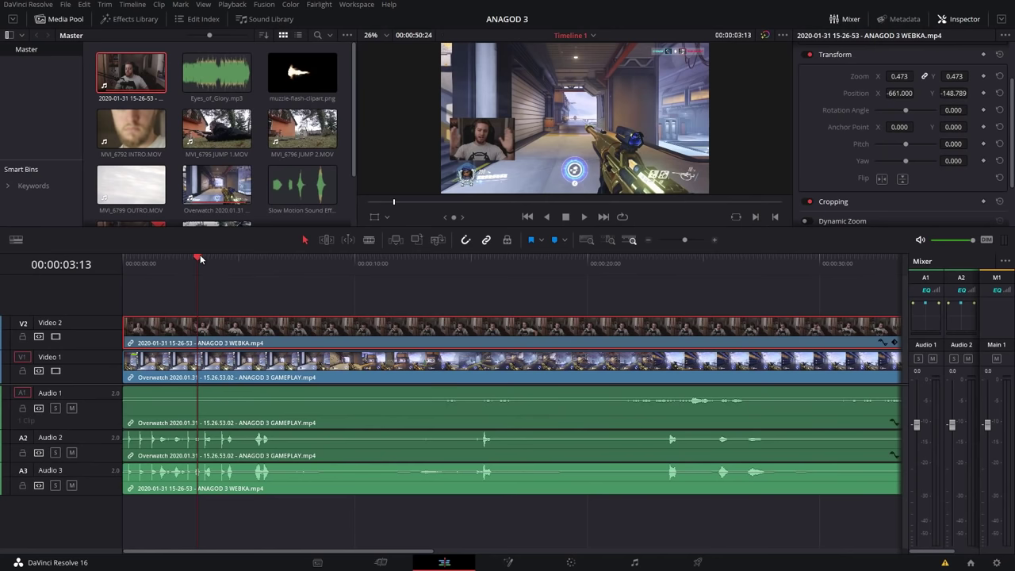
pyautogui.moveTo(200, 254); pyautogui.dragTo(123, 259)
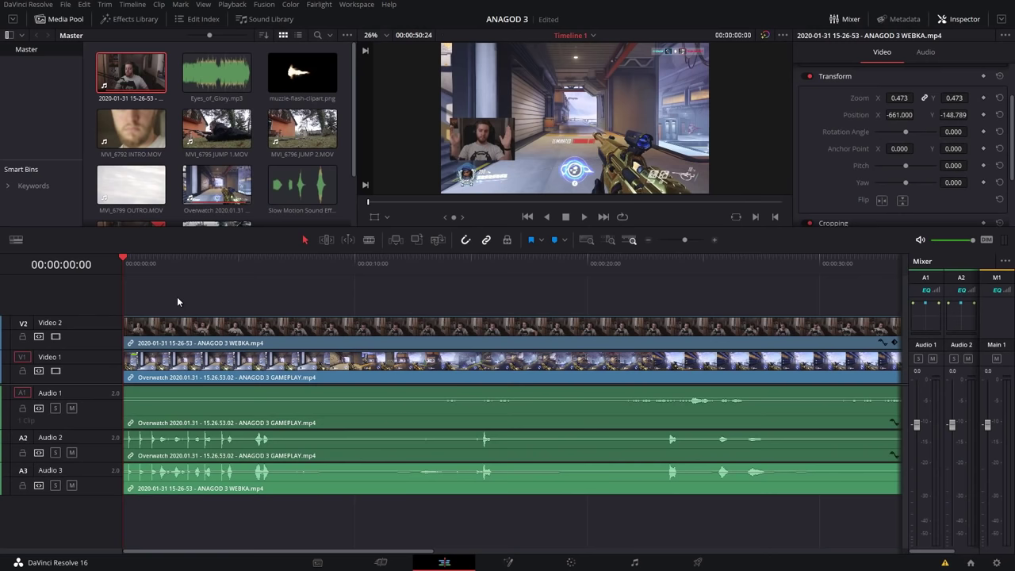
pyautogui.click(203, 5)
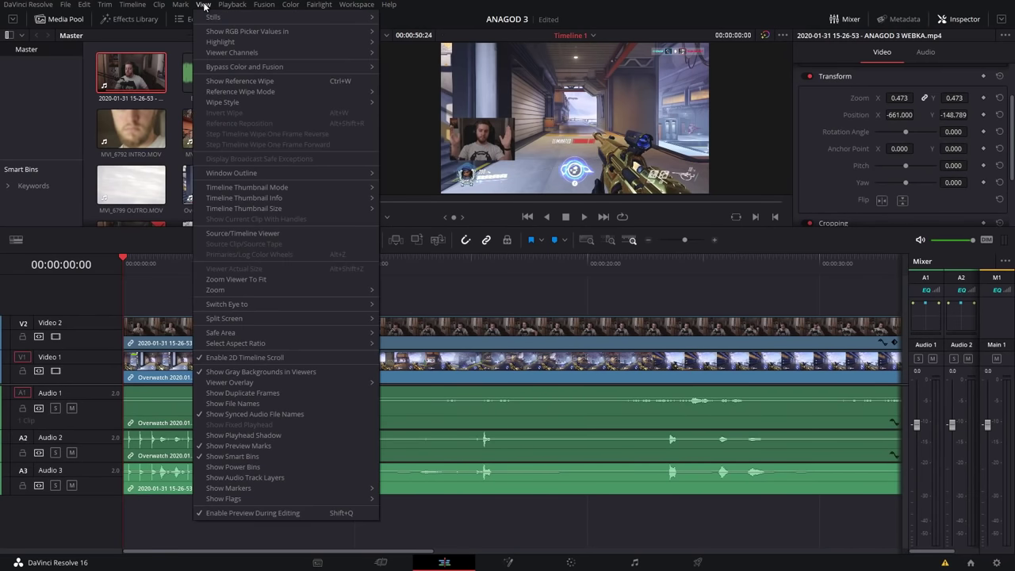
pyautogui.moveTo(238, 4)
pyautogui.moveTo(263, 42)
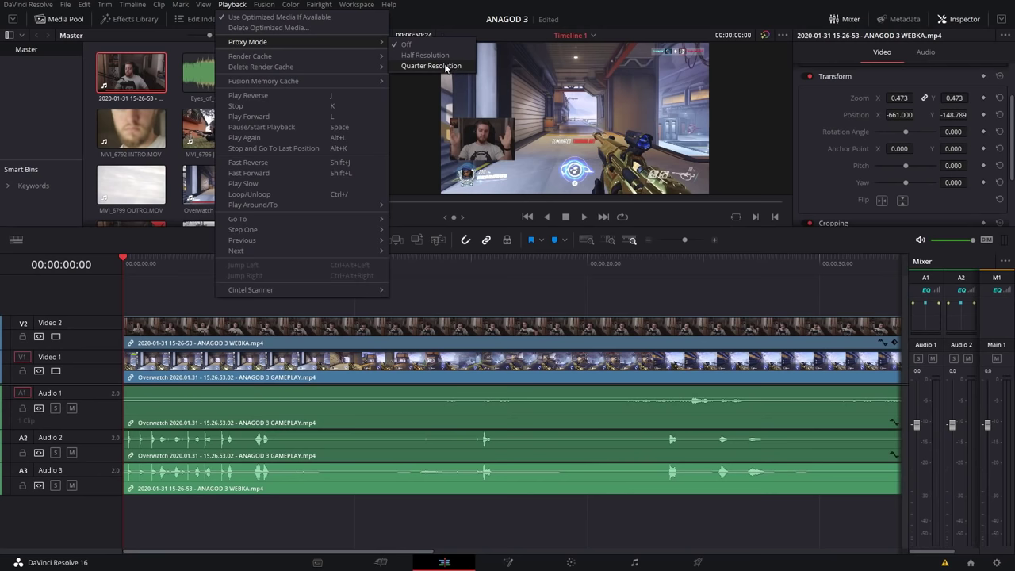
pyautogui.click(559, 159)
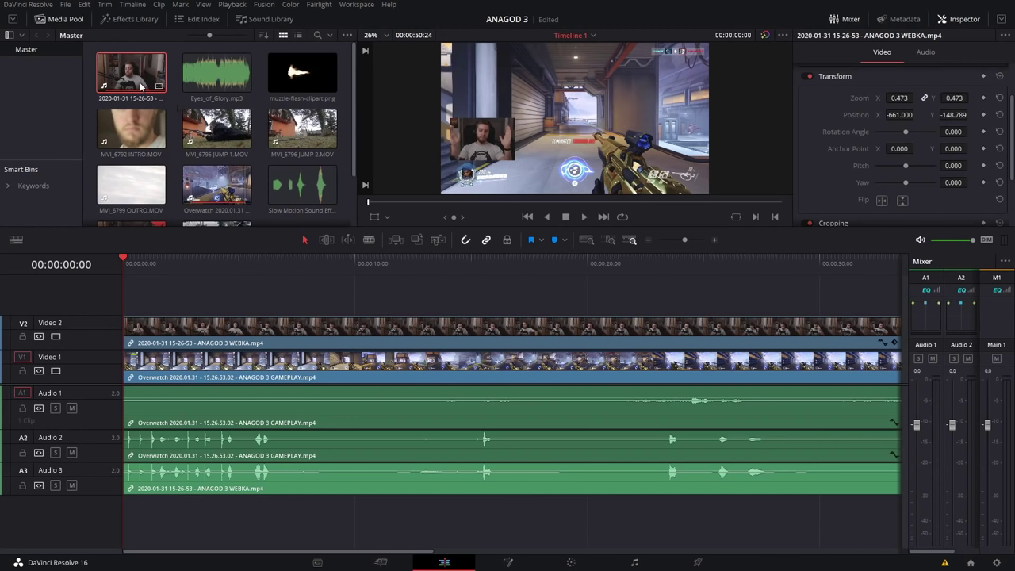
# Step: Generate optimized media for the webcam clip from the Media Pool
pyautogui.scroll(-1, 200, 159)
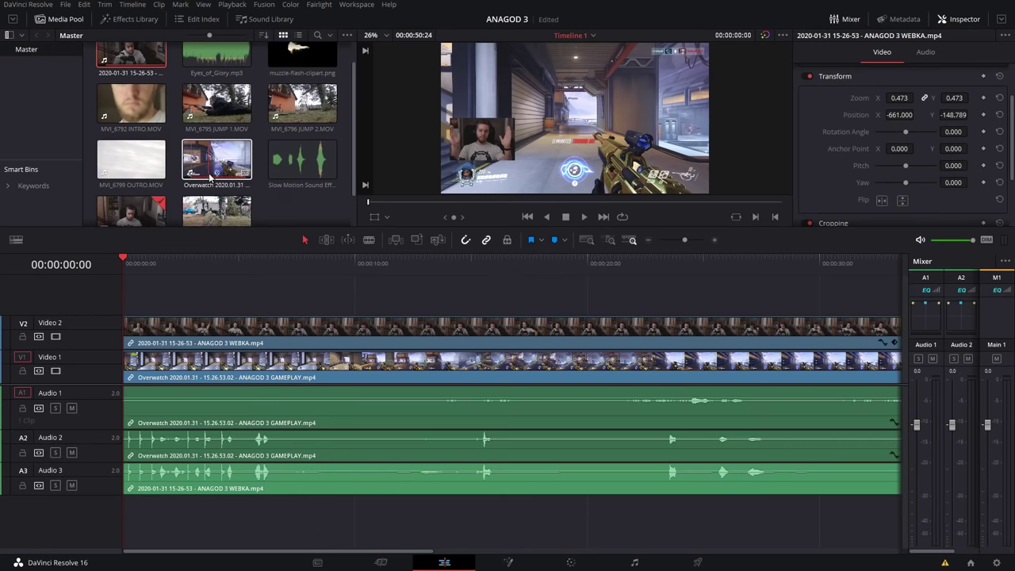
pyautogui.scroll(1, 200, 156)
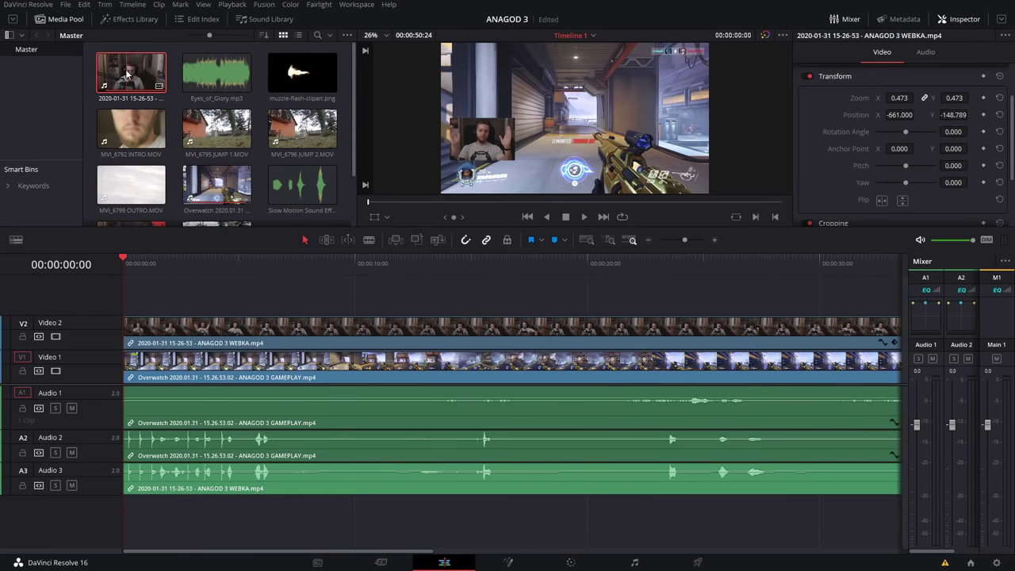
pyautogui.rightClick(126, 73)
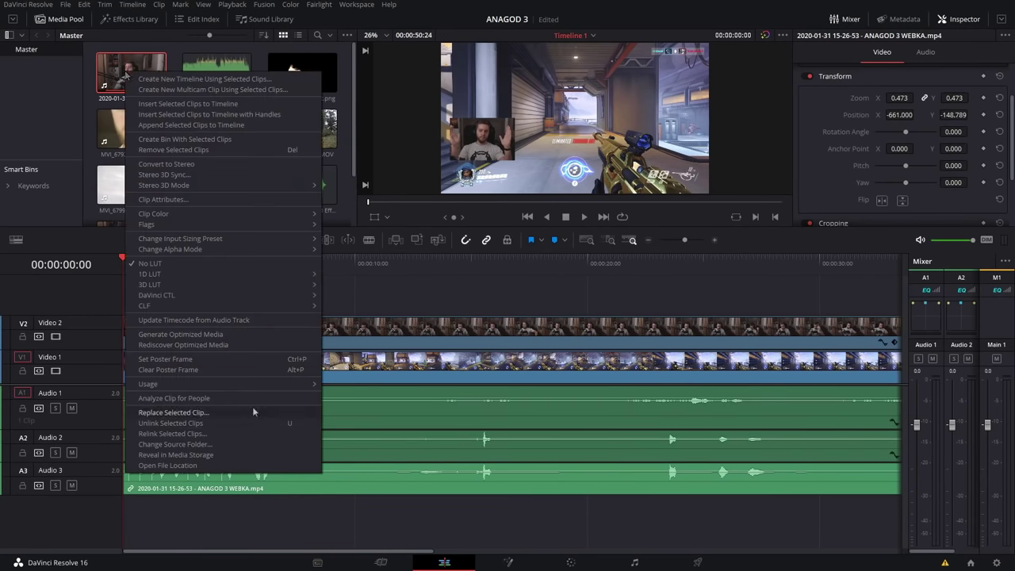
pyautogui.click(243, 334)
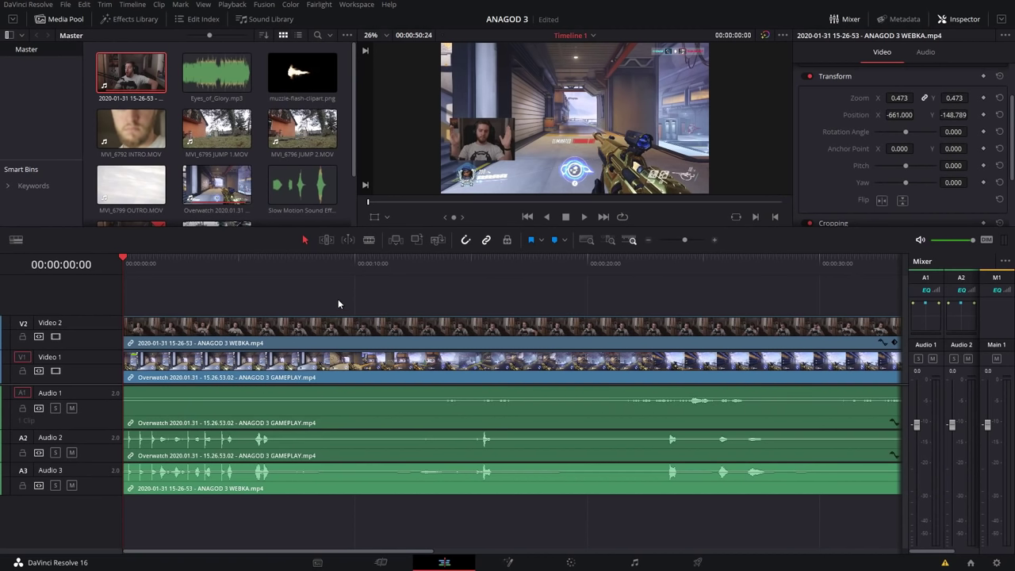
# Step: Play through the edit, park near the jump around 15:50, lower system volume, and select all five clips
pyautogui.press('space')
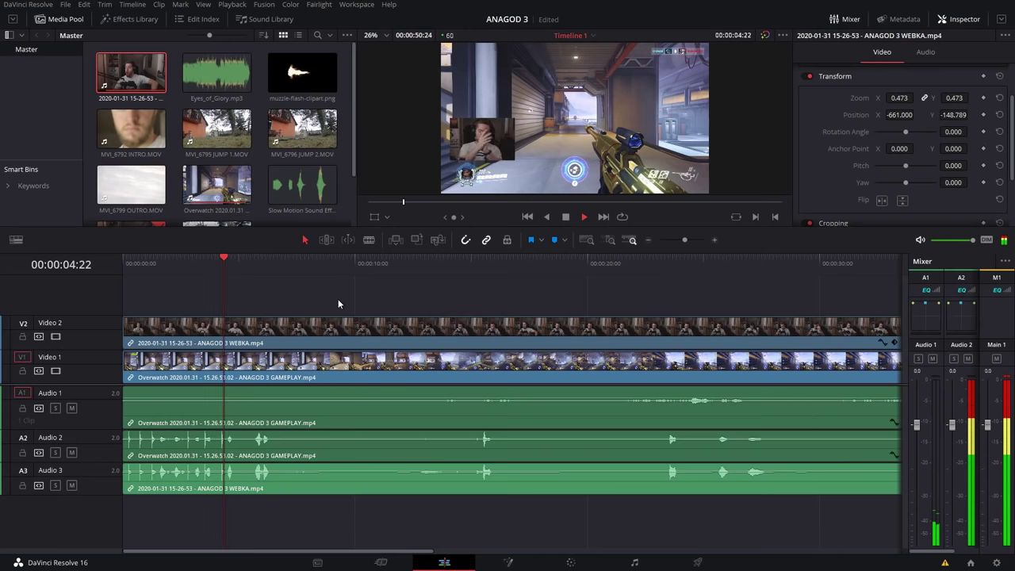
pyautogui.press('space')
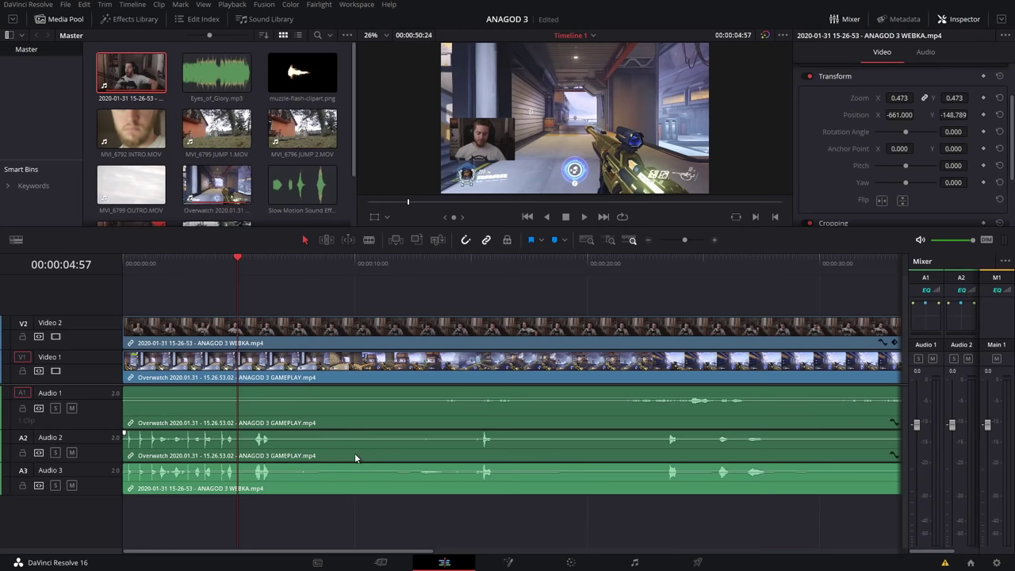
pyautogui.press('space')
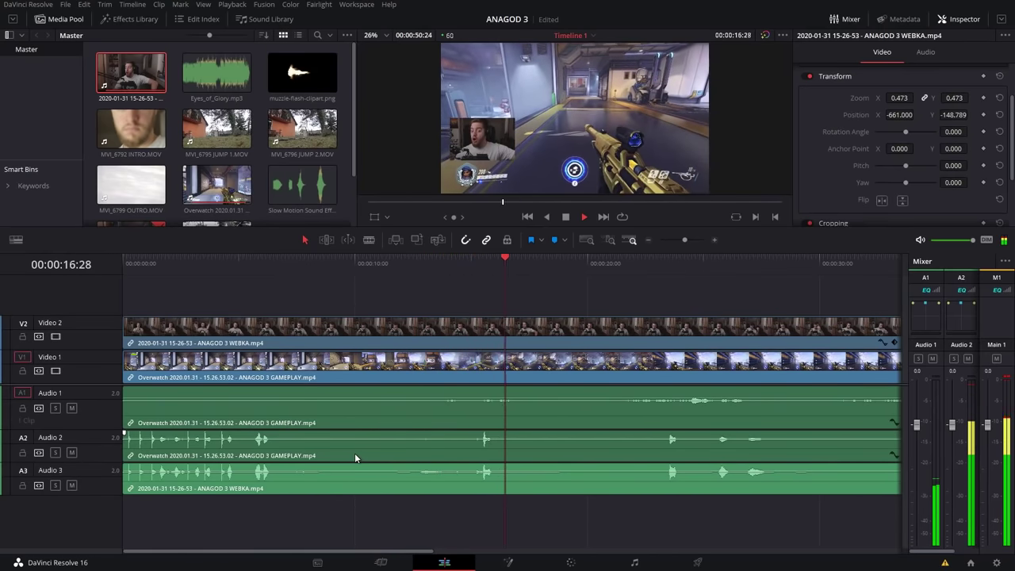
pyautogui.press('space')
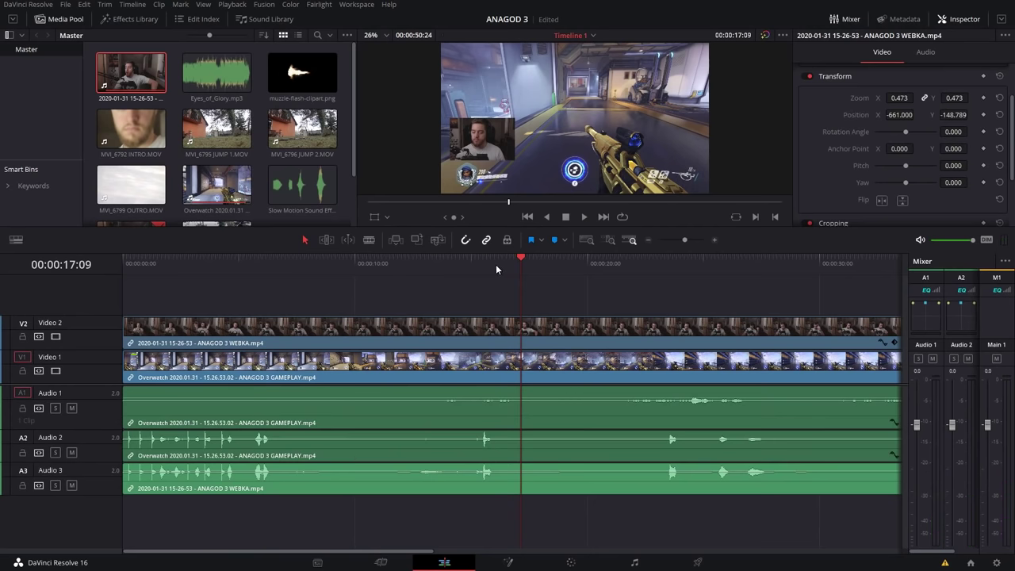
pyautogui.moveTo(495, 264)
pyautogui.mouseDown()
pyautogui.moveTo(486, 266)
pyautogui.moveTo(508, 265)
pyautogui.moveTo(478, 264)
pyautogui.moveTo(490, 264)
pyautogui.mouseUp()
pyautogui.press('XF86AudioLowerVolume')
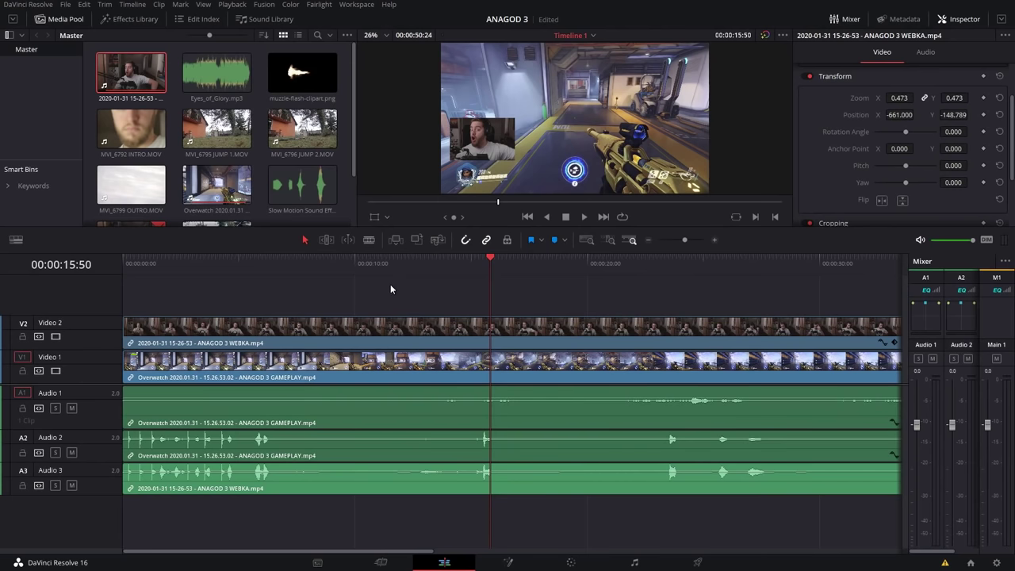
pyautogui.moveTo(390, 284); pyautogui.dragTo(466, 528)
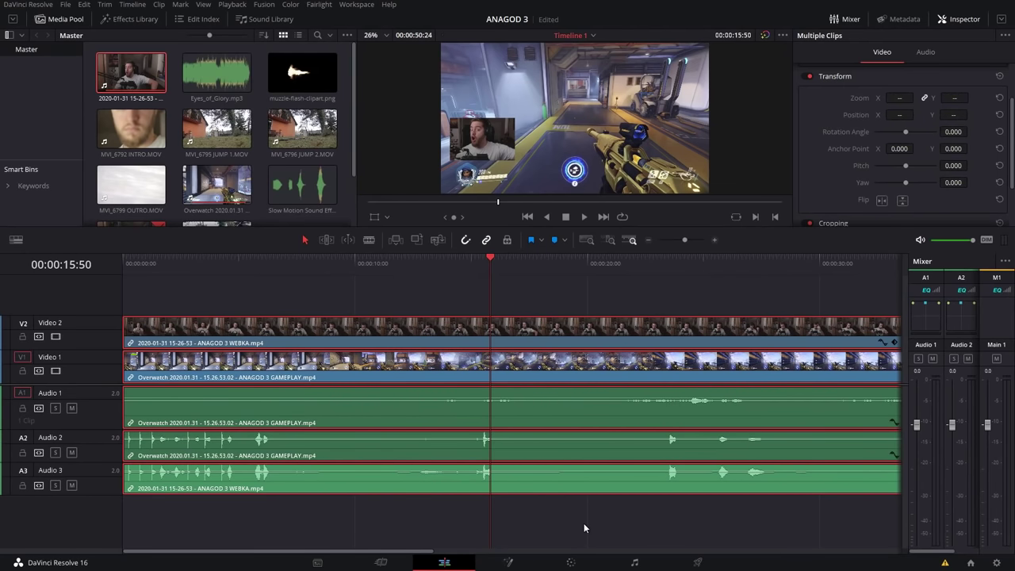
# Step: Toggle clip linking, zoom in, park the playhead at 15:36, and split every track there
pyautogui.hotkey('ctrl', 'alt', 'l')
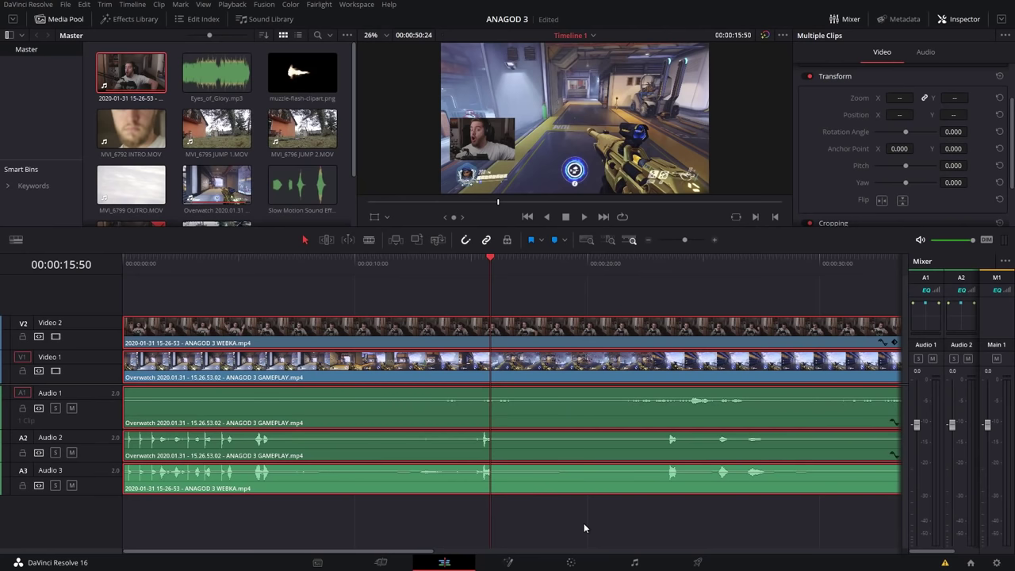
pyautogui.hotkey('ctrl', 'alt', 'l')
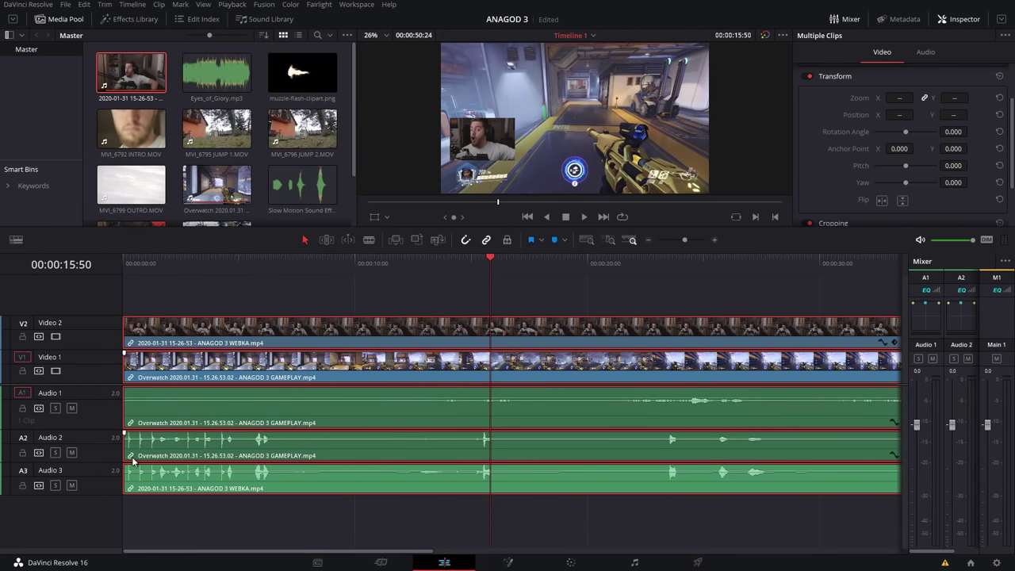
pyautogui.hotkey('ctrl', 'alt', 'l')
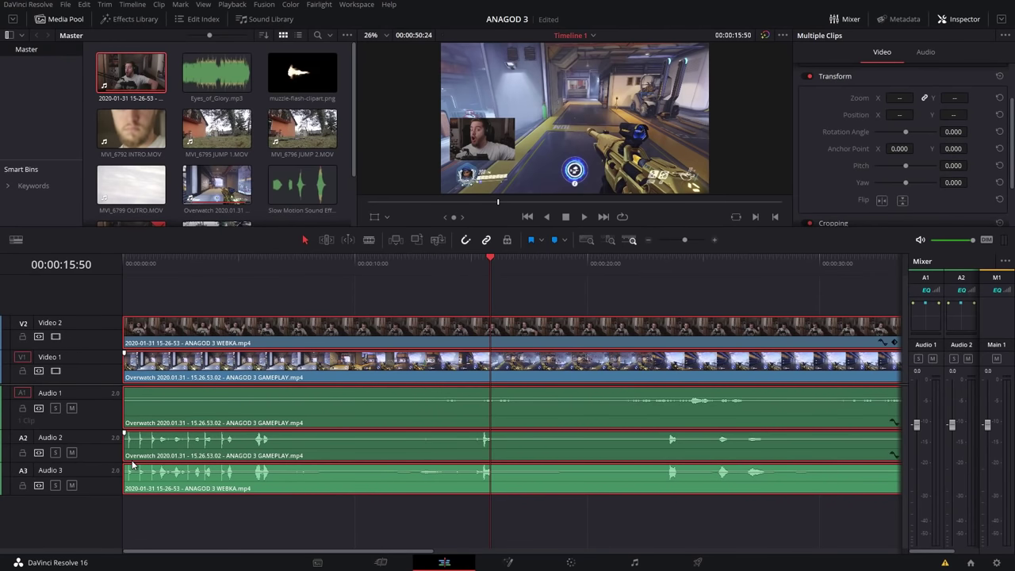
pyautogui.hotkey('ctrl', 'alt', 'l')
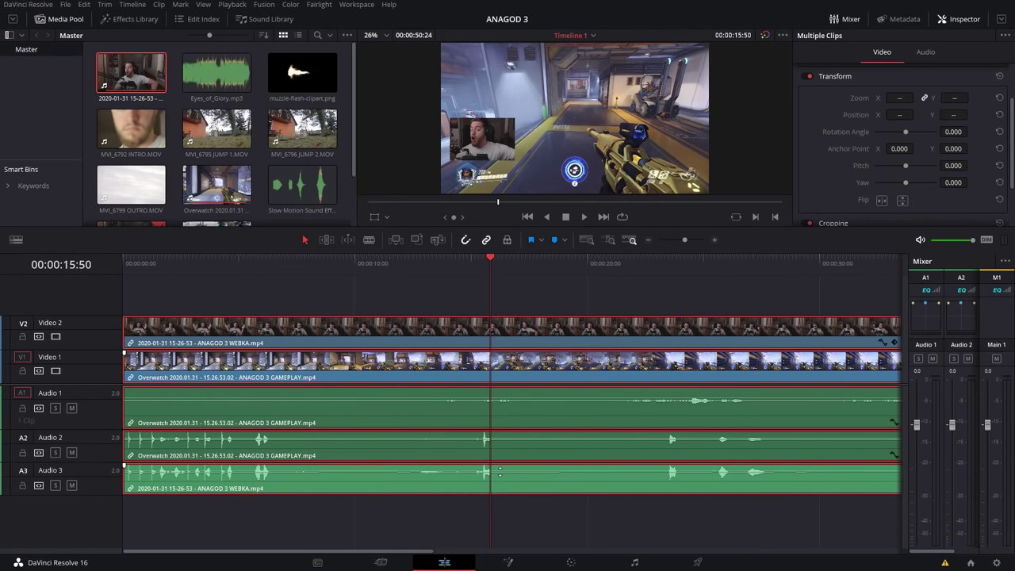
pyautogui.scroll(10, 473, 275)
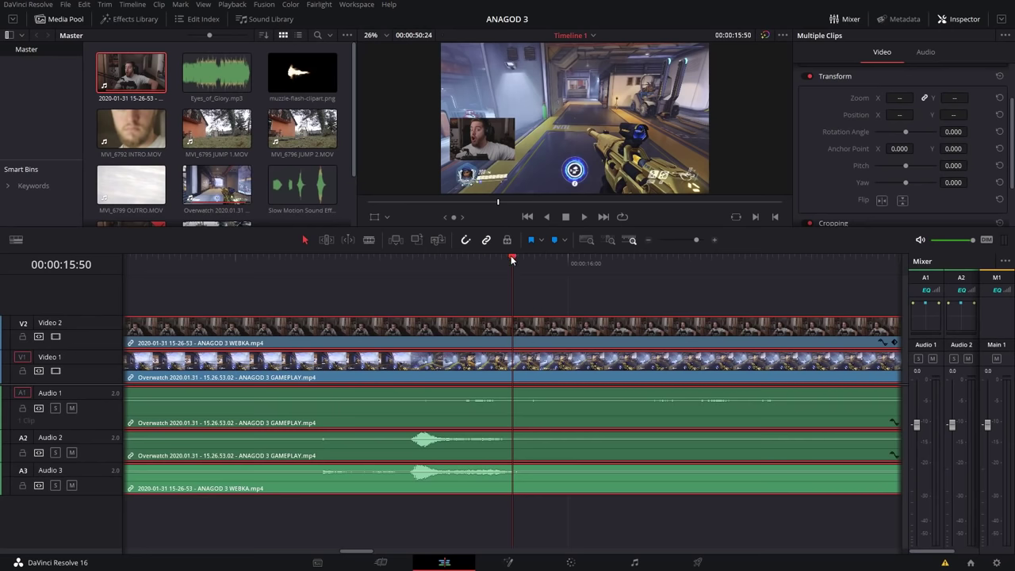
pyautogui.moveTo(513, 259); pyautogui.dragTo(406, 259)
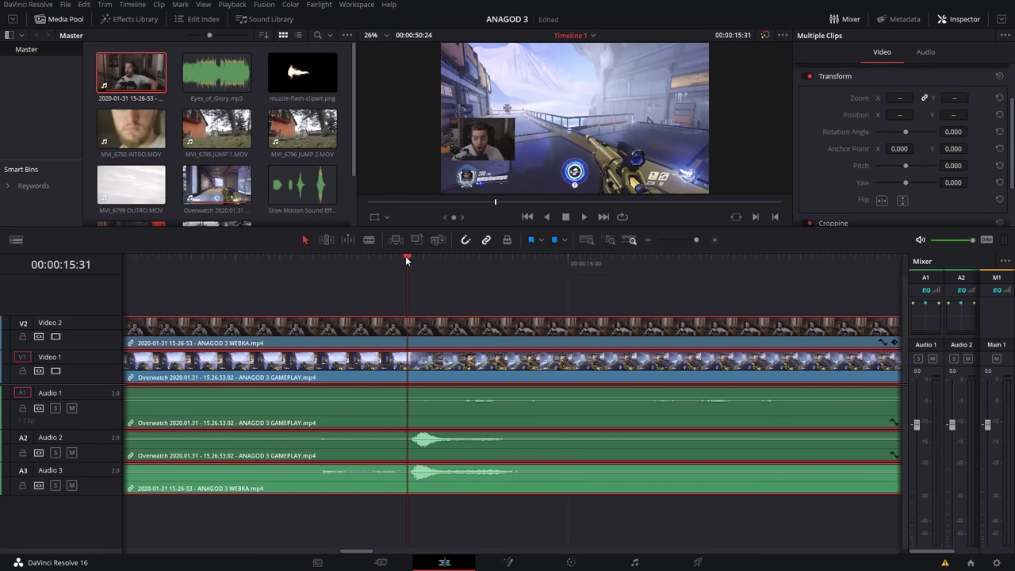
pyautogui.moveTo(407, 259); pyautogui.dragTo(435, 258)
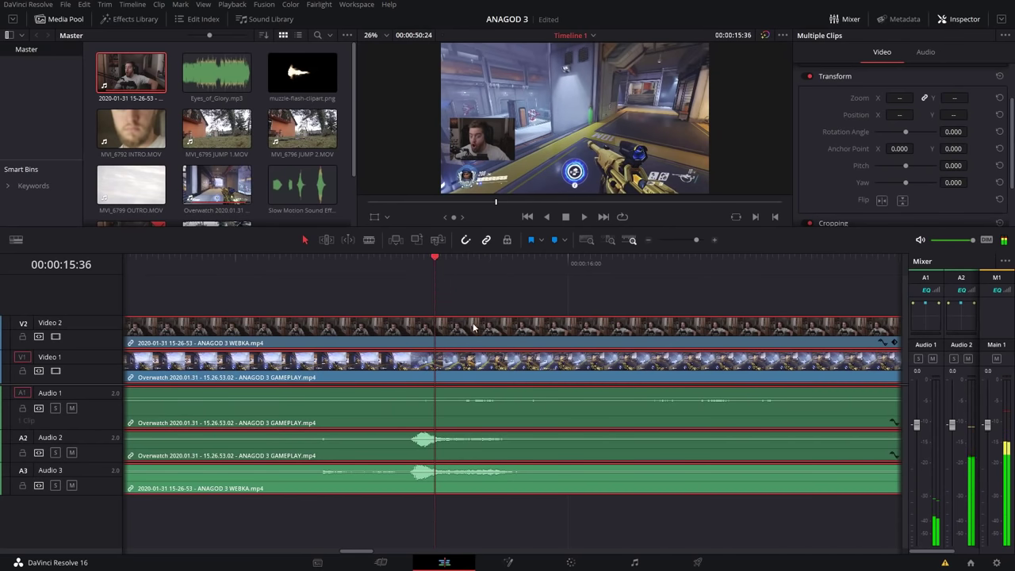
pyautogui.hotkey('ctrl', 'b')
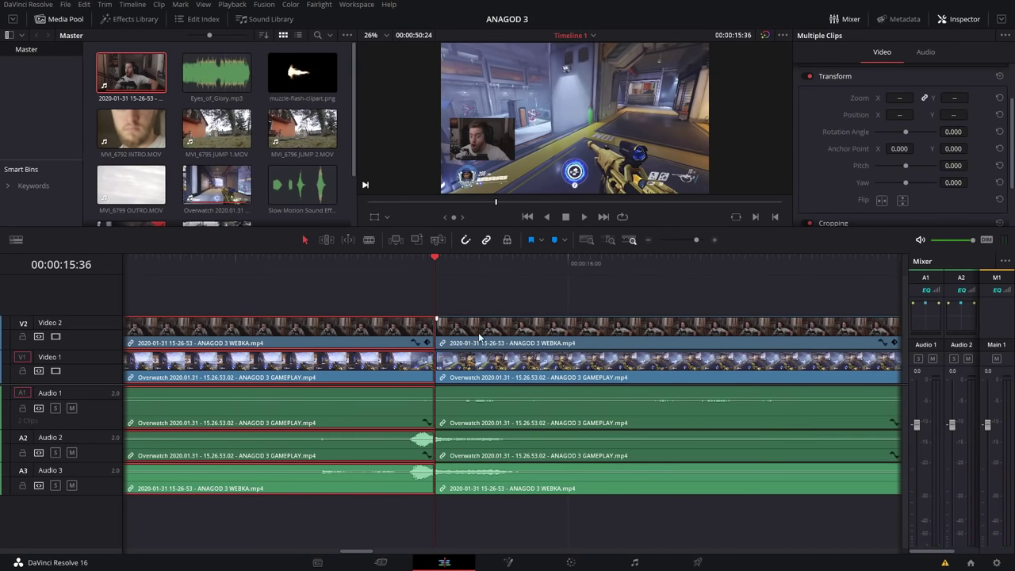
pyautogui.press('space')
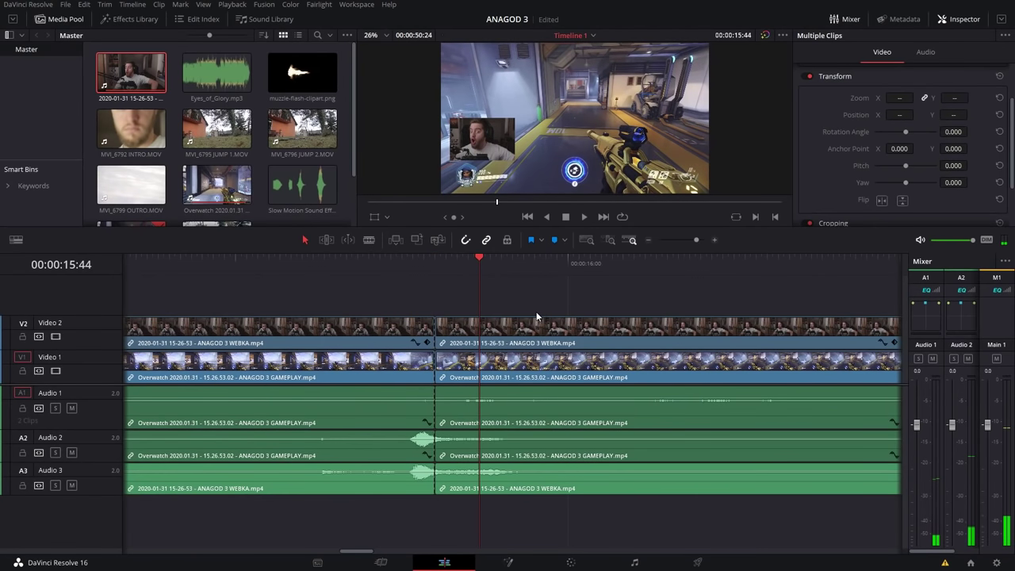
pyautogui.hotkey('ctrl', '-')
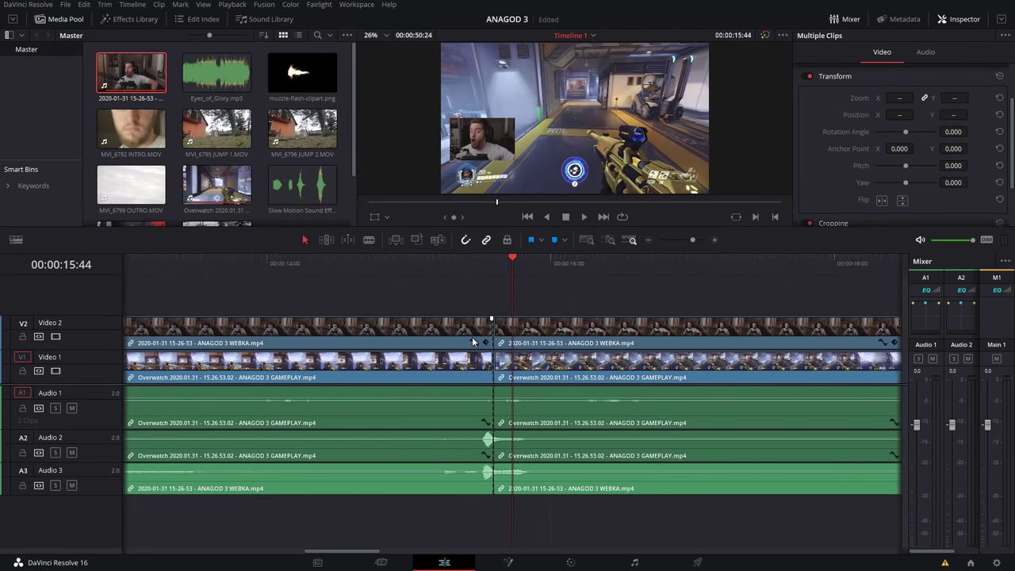
pyautogui.hotkey('shift', 'z')
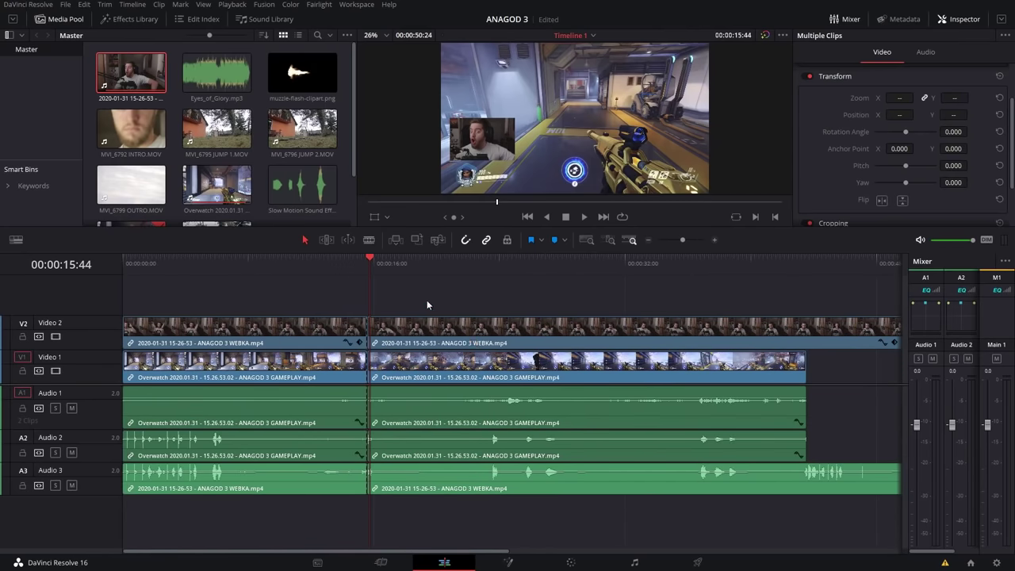
pyautogui.moveTo(390, 267); pyautogui.dragTo(490, 265)
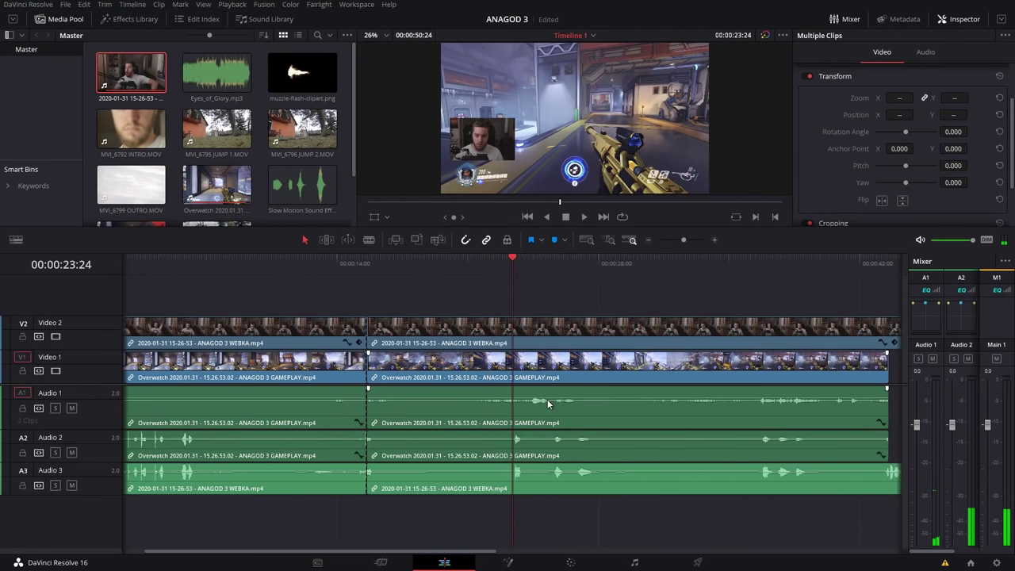
# Step: Play to the jump moment, then step by seconds and frames to settle the playhead at 23:09
pyautogui.scroll(5, 547, 399)
pyautogui.scroll(1, 547, 399)
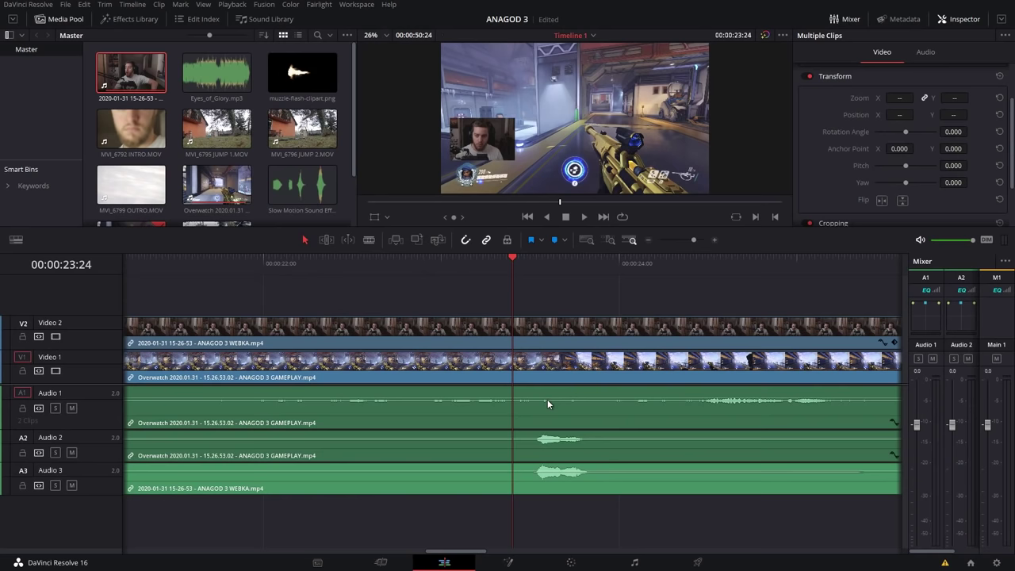
pyautogui.press('space')
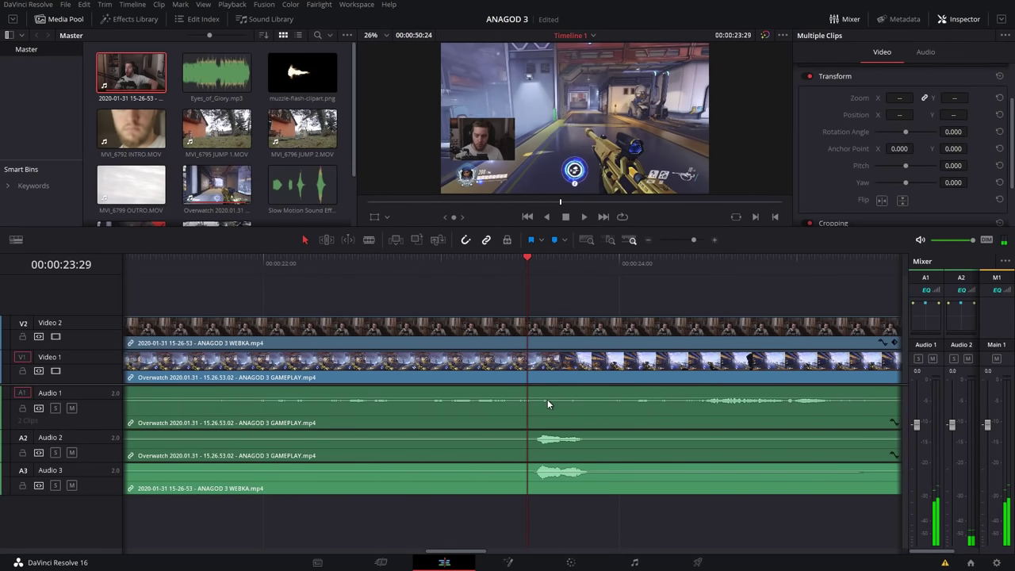
pyautogui.press('space')
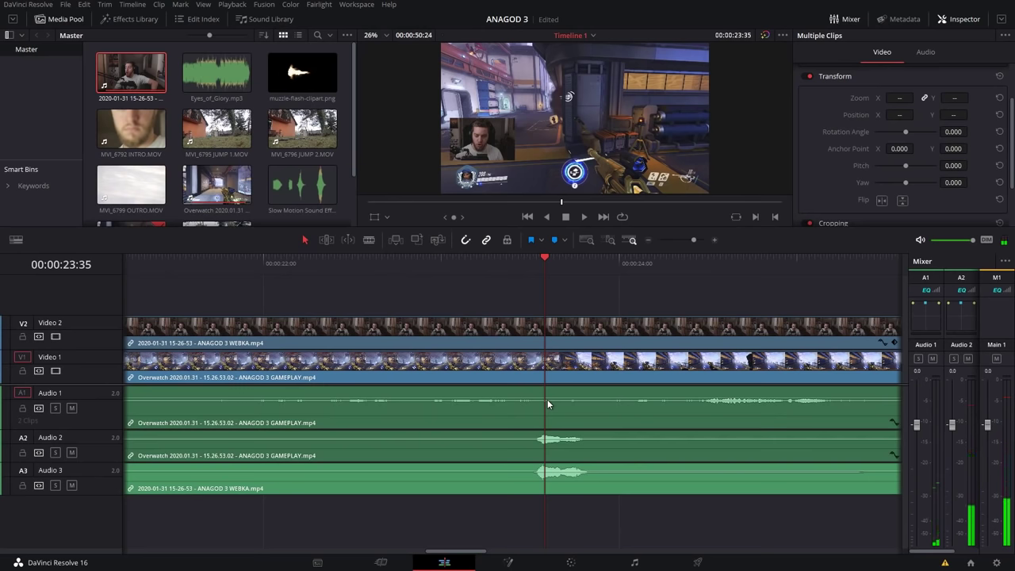
pyautogui.hotkey('shift', 'Right')
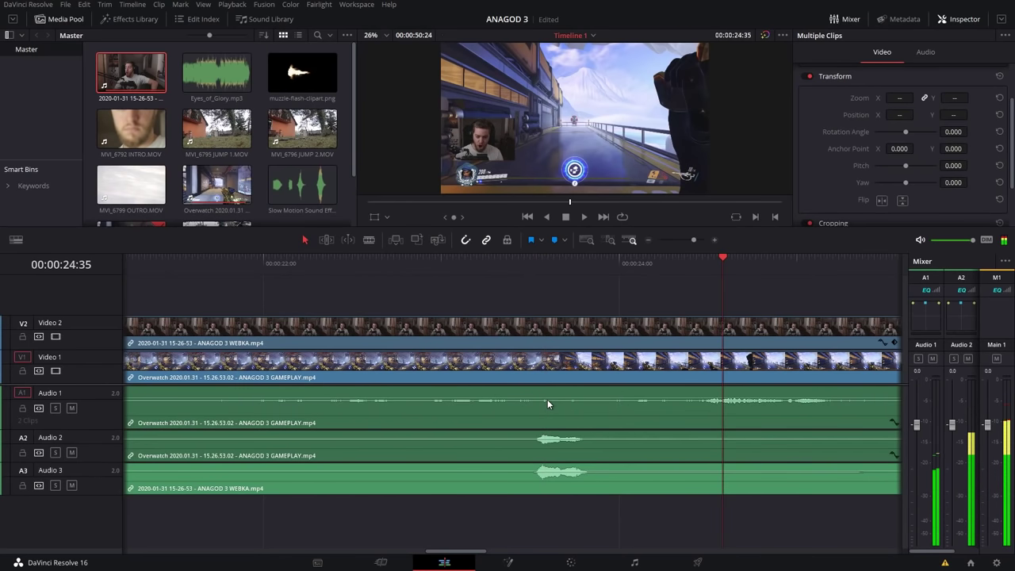
pyautogui.hotkey('shift', 'Left')
pyautogui.hotkey('shift', 'Left')
pyautogui.hotkey('shift', 'Right')
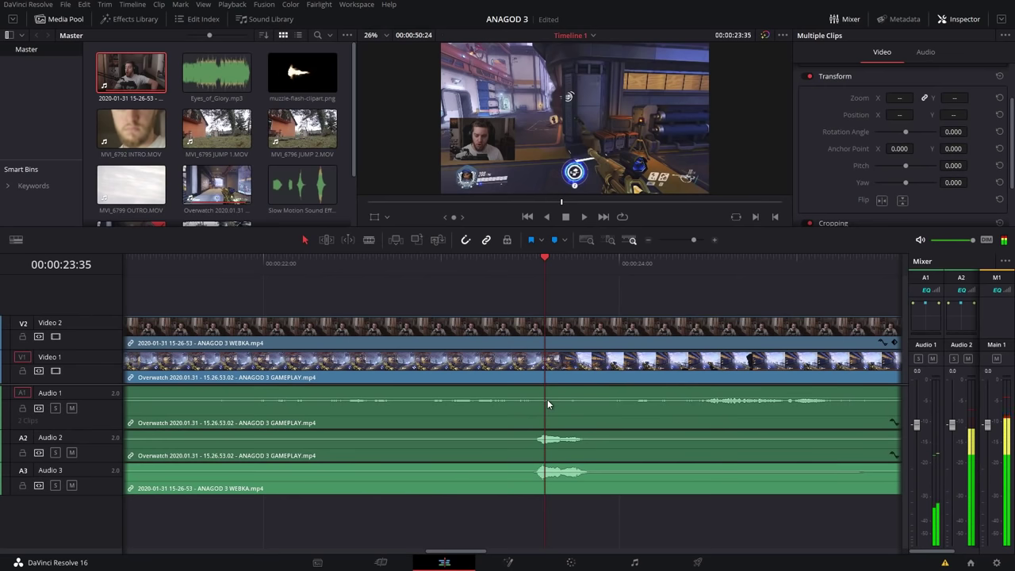
pyautogui.hotkey('shift', 'Right')
pyautogui.hotkey('shift', 'Left')
pyautogui.hotkey('shift', 'Left')
pyautogui.hotkey('shift', 'Right')
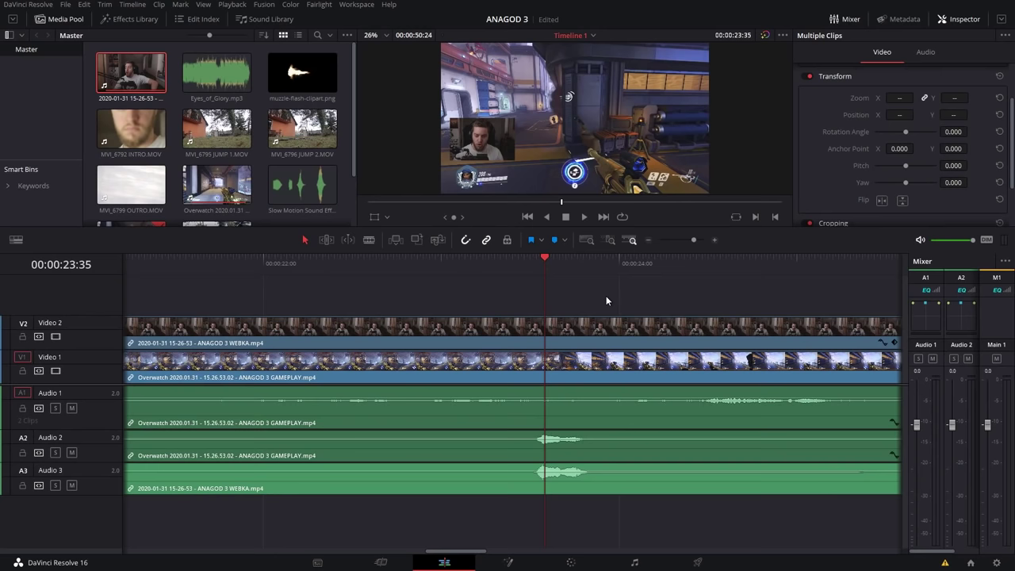
pyautogui.press('Left')
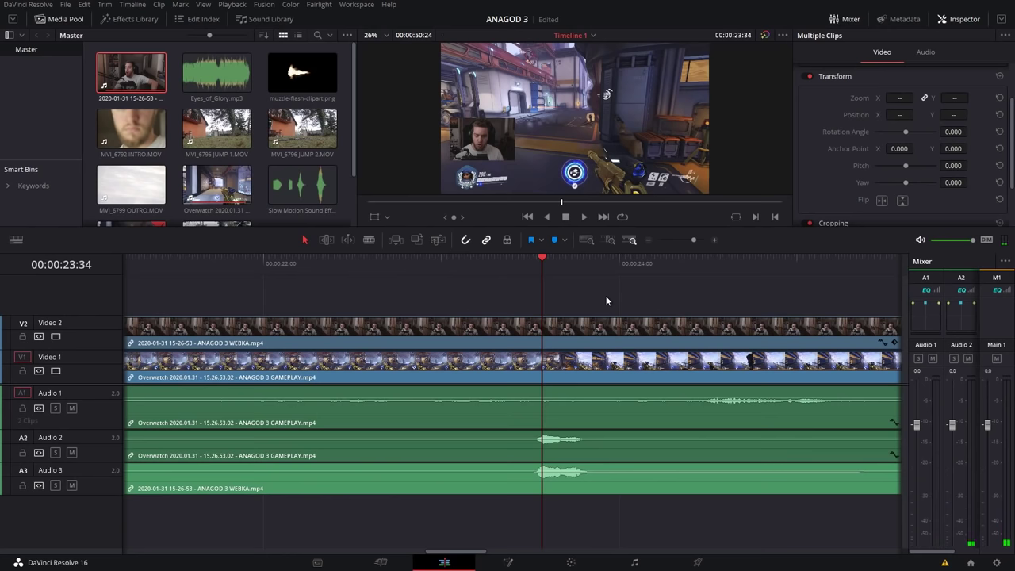
pyautogui.press('Left')
pyautogui.press('Left')
pyautogui.press('Left')
pyautogui.press('Left')
pyautogui.press('Left')
pyautogui.press('Left')
pyautogui.press('Left')
pyautogui.press('Left')
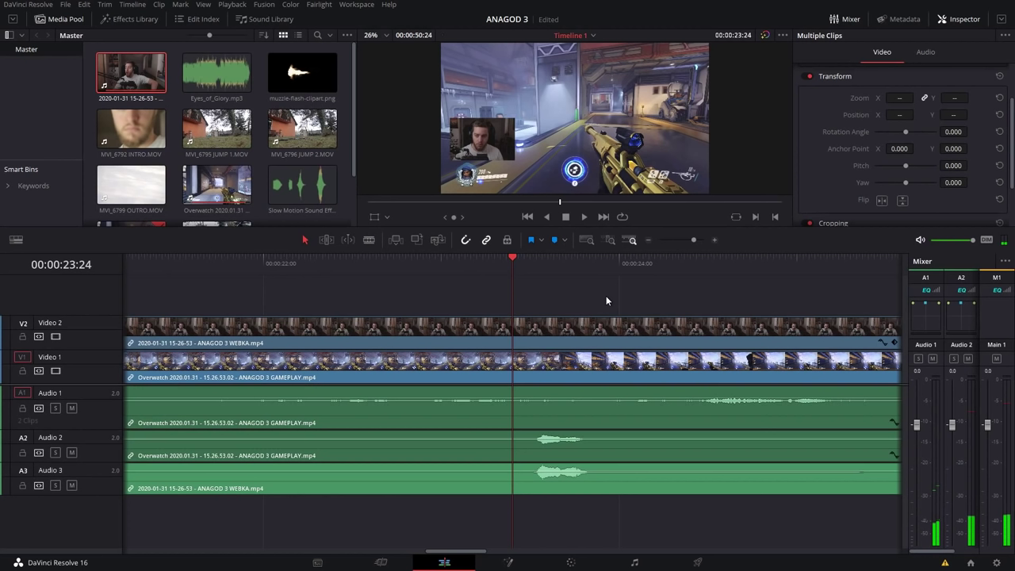
pyautogui.press('Left')
pyautogui.press('Left')
pyautogui.press('Left')
pyautogui.press('Left')
pyautogui.press('Left')
pyautogui.press('Left')
pyautogui.press('Left')
pyautogui.press('Left')
pyautogui.press('Left')
pyautogui.press('Left')
pyautogui.press('Left')
pyautogui.press('Left')
pyautogui.press('Left')
pyautogui.press('Left')
pyautogui.press('Left')
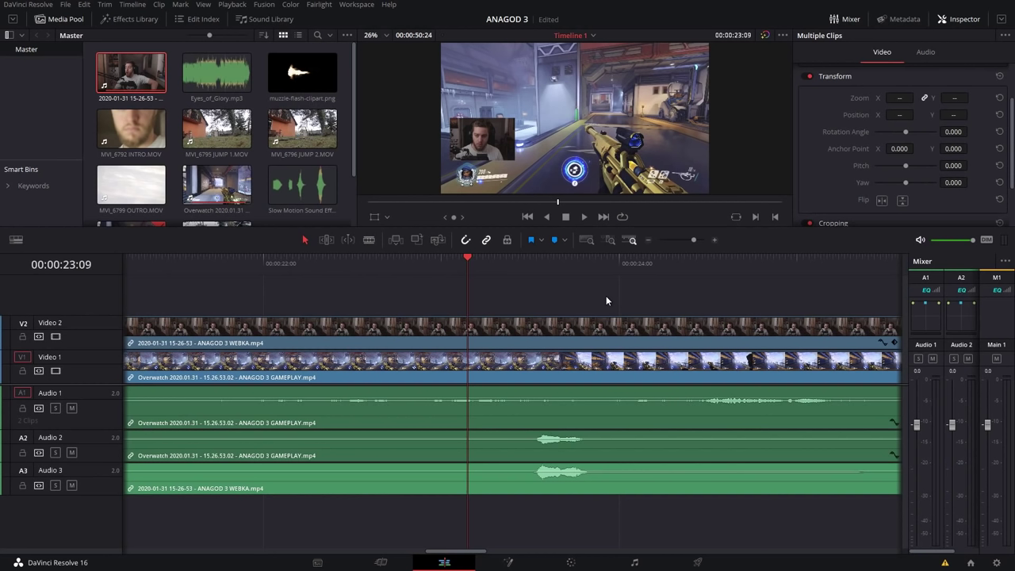
# Step: Jump ahead with +400 and back, zoom in, park the playhead at 23:31, and select all clips
pyautogui.write('+400')
pyautogui.press('Return')
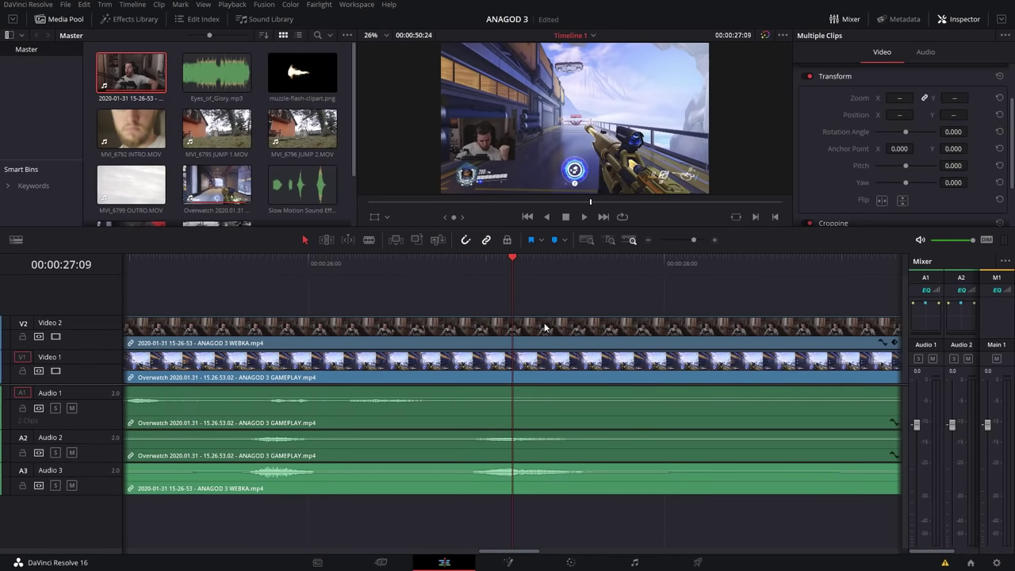
pyautogui.scroll(-4, 553, 301)
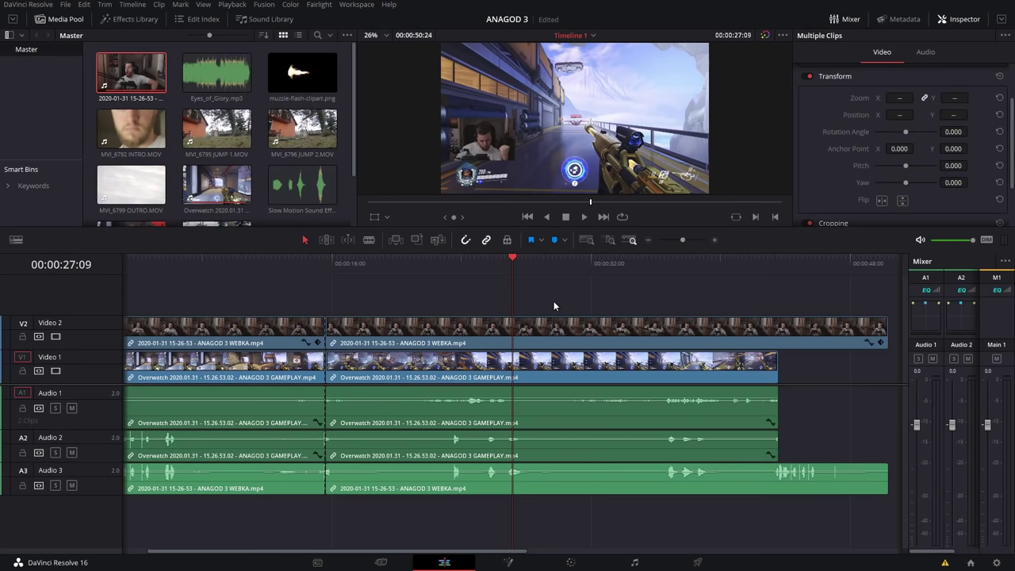
pyautogui.scroll(3, 522, 299)
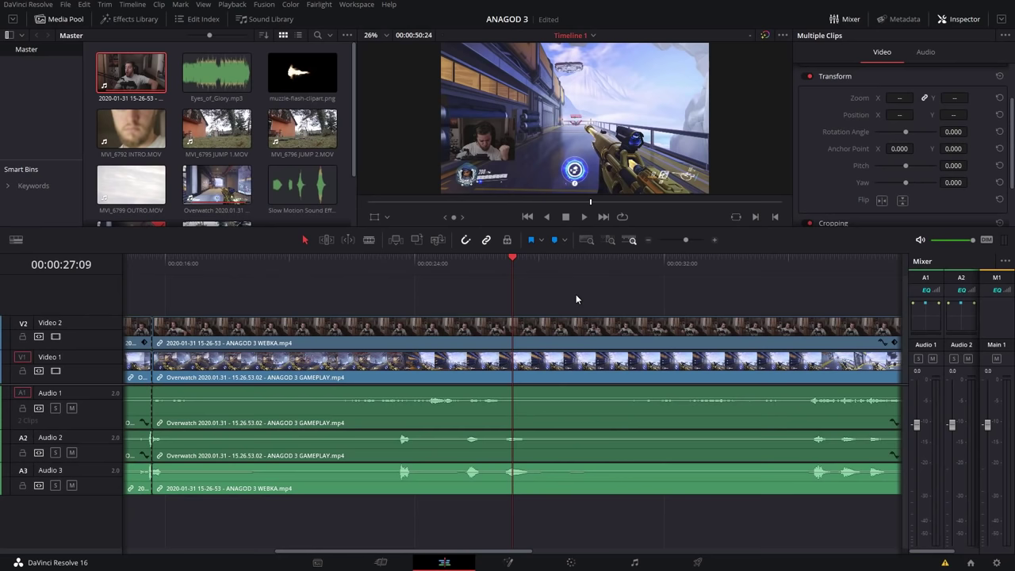
pyautogui.hotkey('shift', 'Left')
pyautogui.hotkey('shift', 'Left')
pyautogui.hotkey('shift', 'Left')
pyautogui.hotkey('shift', 'Left')
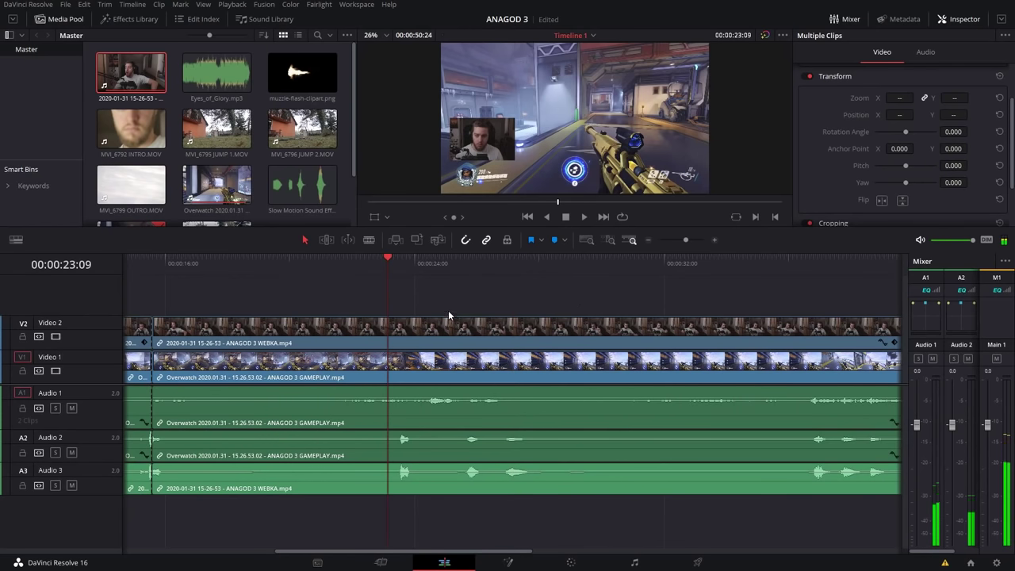
pyautogui.hotkey('ctrl', '=')
pyautogui.hotkey('ctrl', '=')
pyautogui.hotkey('ctrl', '=')
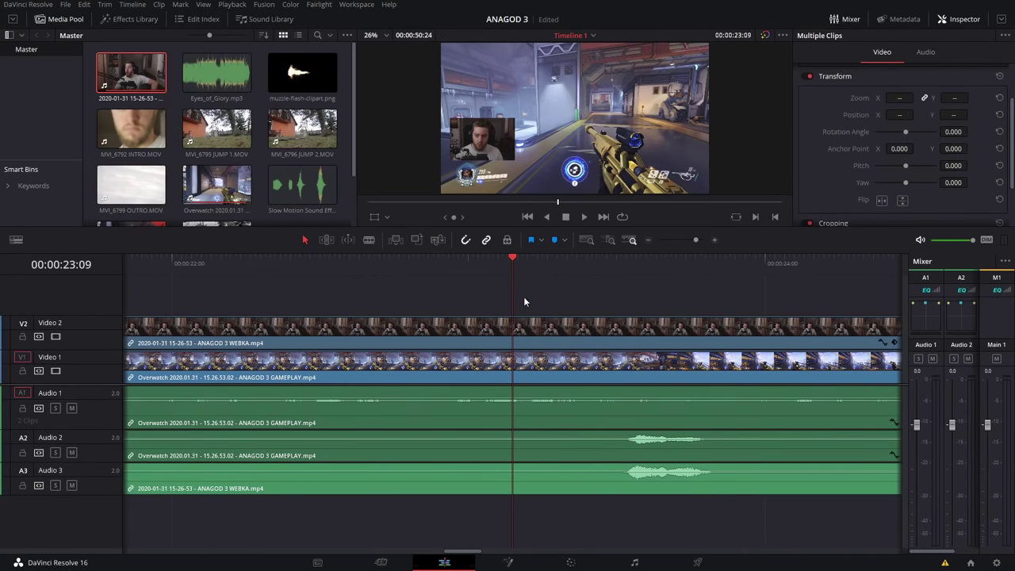
pyautogui.moveTo(512, 258); pyautogui.dragTo(622, 262)
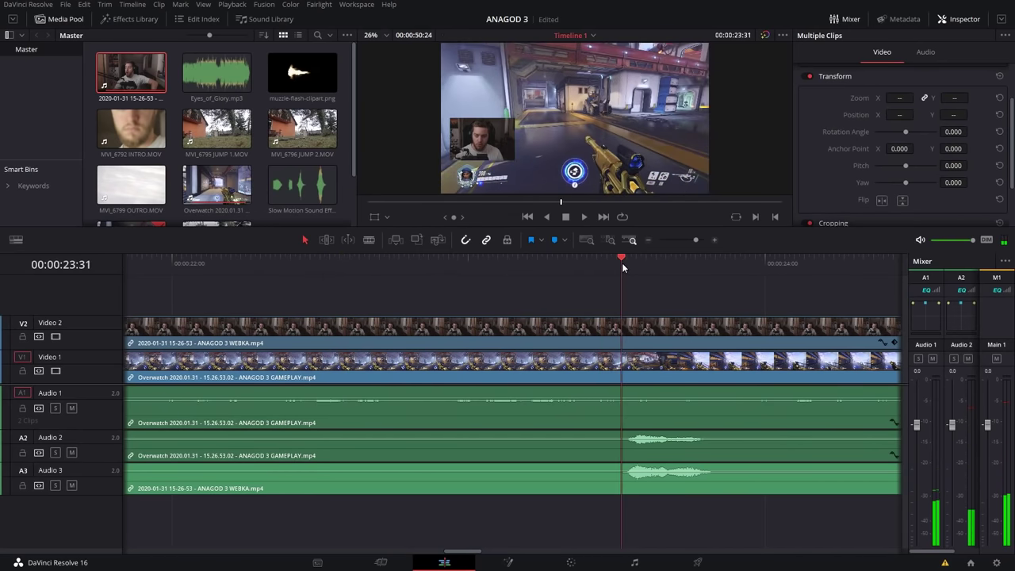
pyautogui.click(565, 335)
pyautogui.scroll(-3, 494, 363)
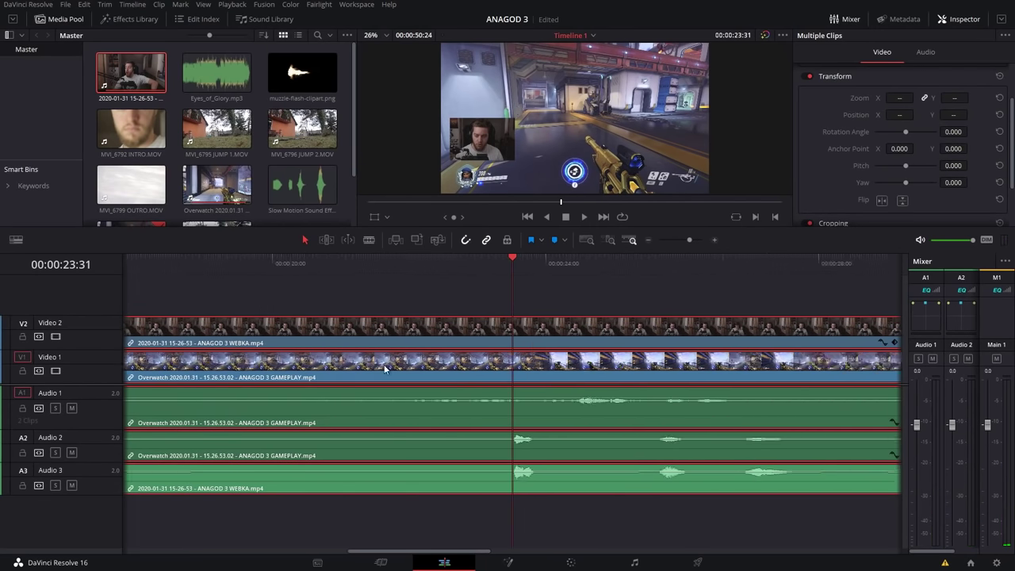
# Step: Split all tracks at 23:31 and delete the middle section, saving the project
pyautogui.scroll(-4, 385, 368)
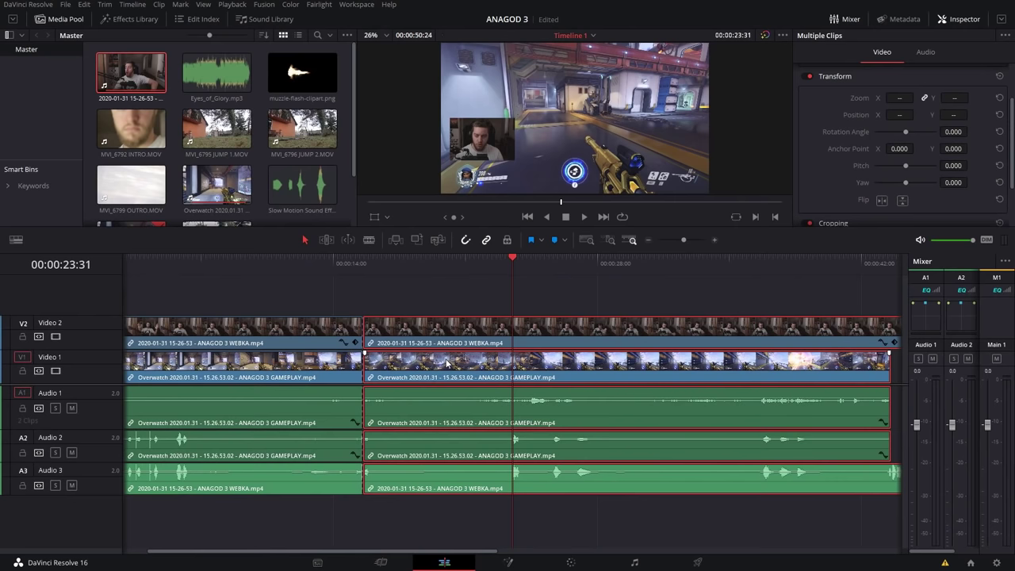
pyautogui.hotkey('ctrl', 'b')
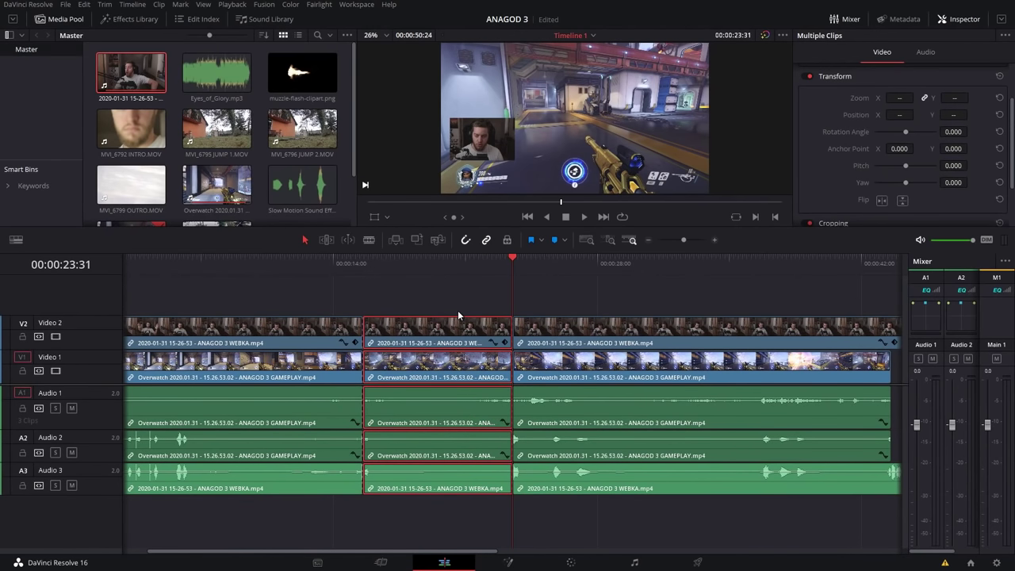
pyautogui.hotkey('ctrl', 's')
pyautogui.press('BackSpace')
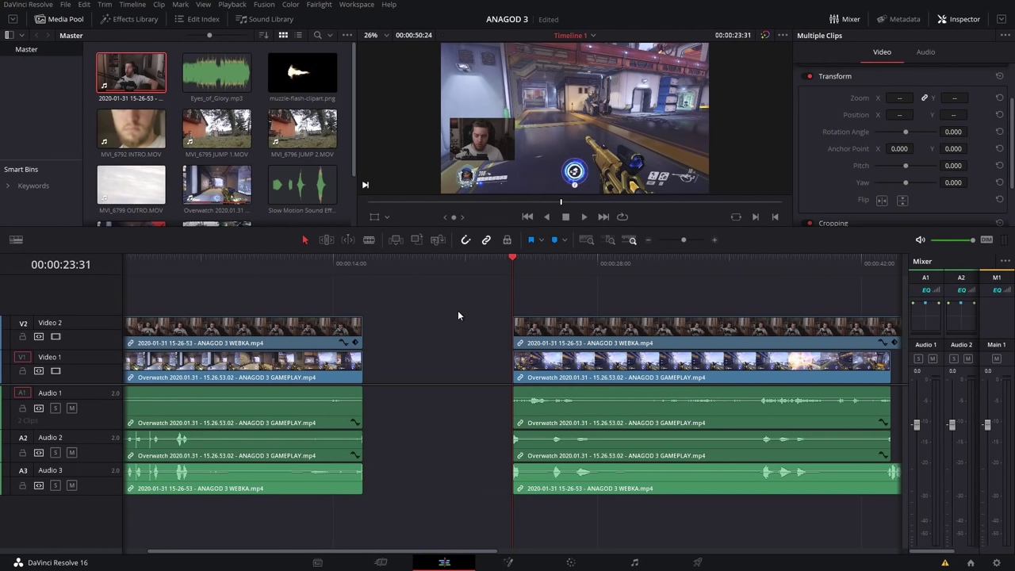
pyautogui.hotkey('ctrl', 's')
# Step: Undo the gap-leaving delete and ripple delete the 15:36–23:31 section instead
pyautogui.hotkey('ctrl', 'z')
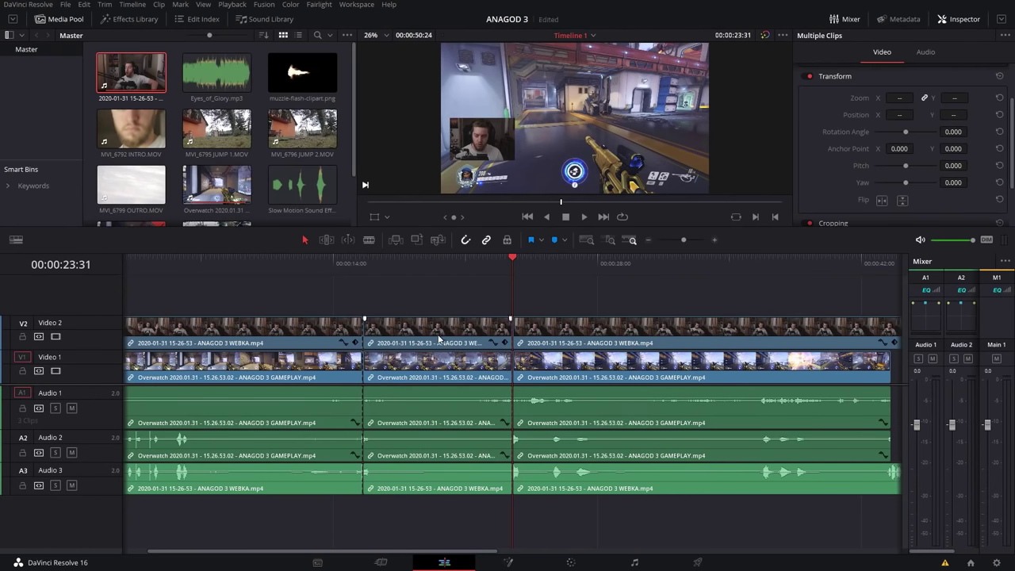
pyautogui.click(417, 321)
pyautogui.hotkey('shift', 'BackSpace')
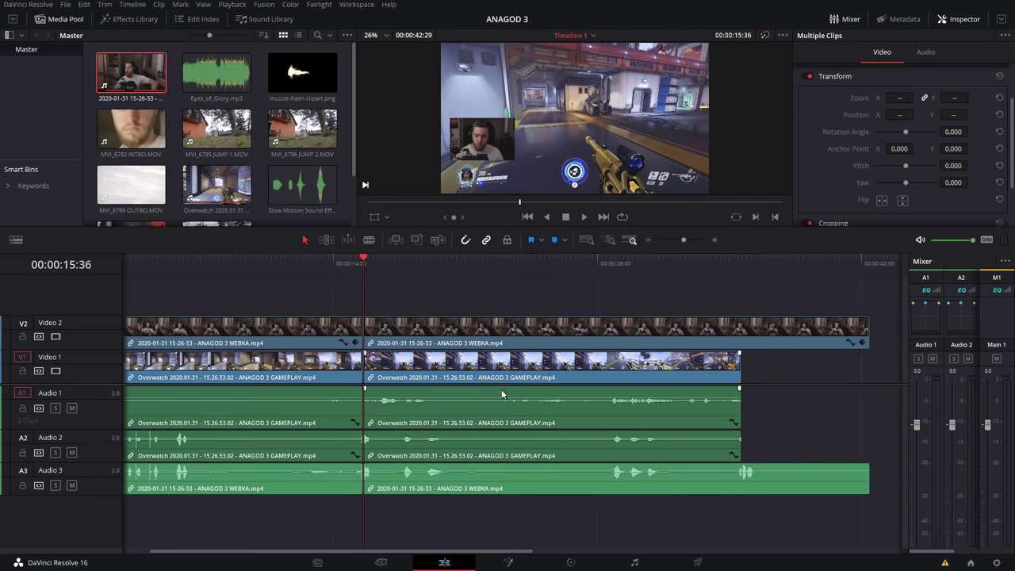
# Step: Bring the removed section back and select every clip on the timeline
pyautogui.scroll(3, 502, 389)
pyautogui.scroll(5, 591, 406)
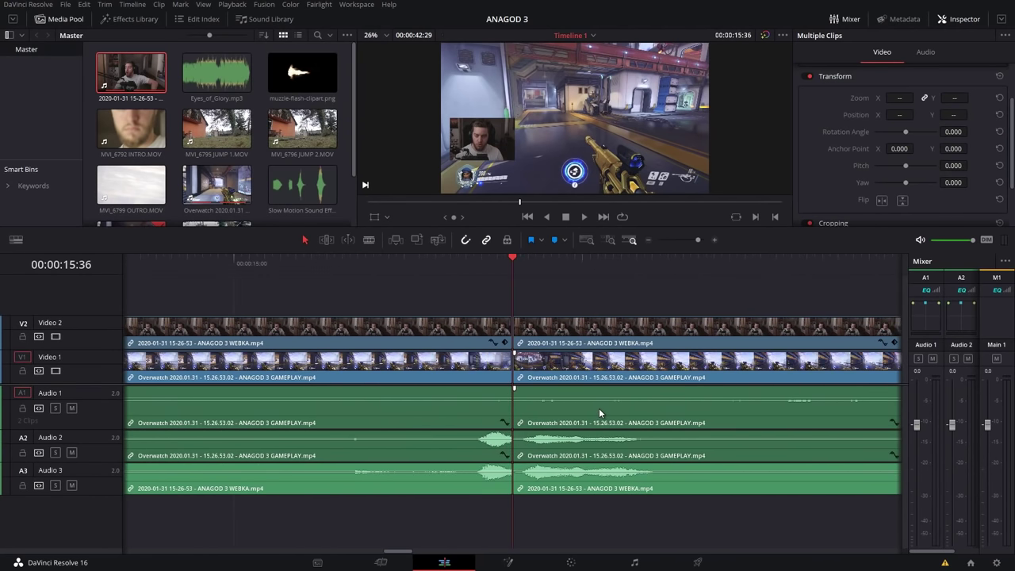
pyautogui.scroll(-3, 572, 382)
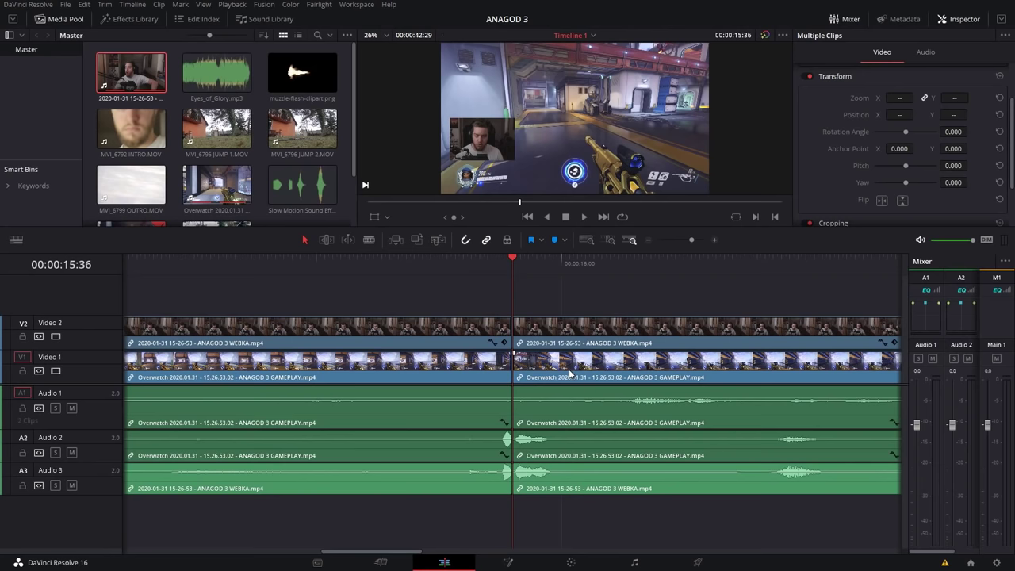
pyautogui.hotkey('ctrl', 'shift', 'v')
pyautogui.hotkey('shift', 'z')
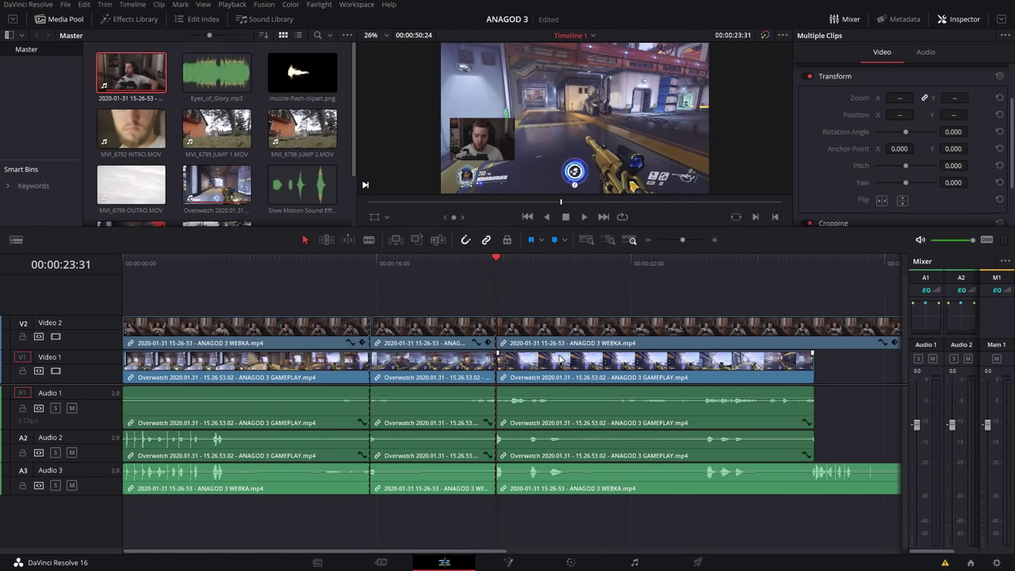
pyautogui.hotkey('ctrl', 'a')
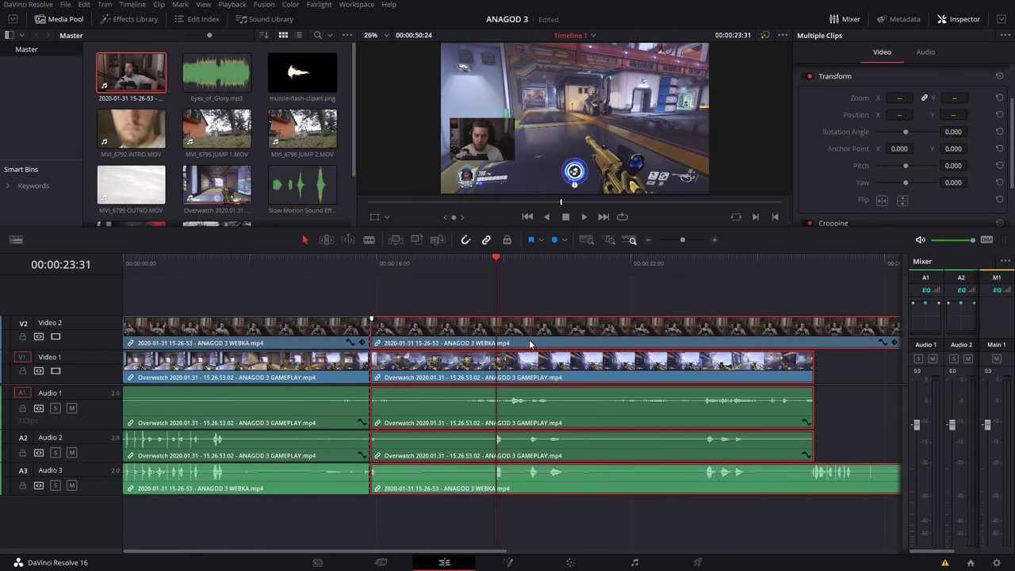
pyautogui.scroll(3, 544, 354)
pyautogui.scroll(-2, 565, 317)
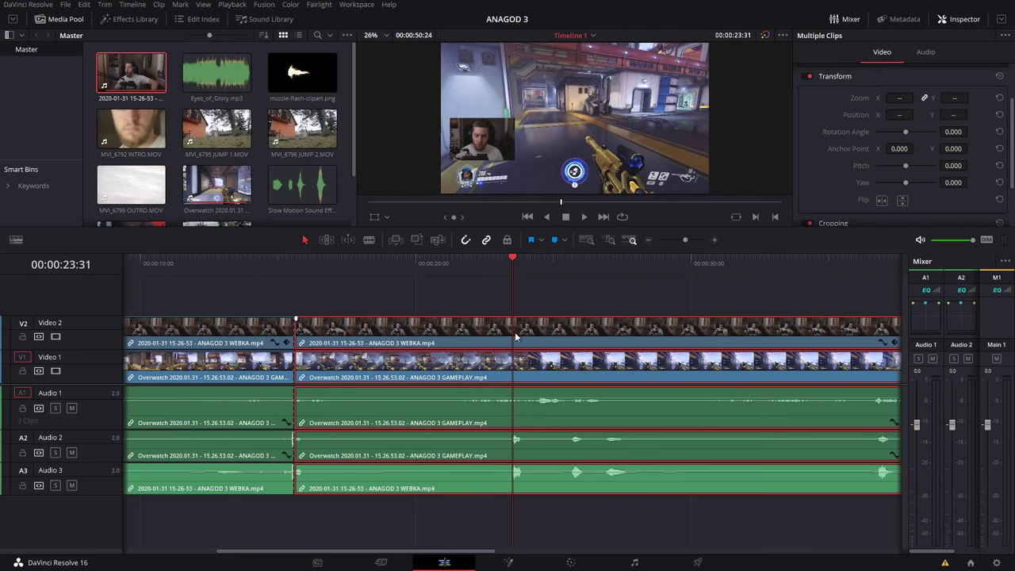
# Step: Cut the footage back out to close the gap, and save the project
pyautogui.hotkey('ctrl', 'z')
pyautogui.hotkey('ctrl', 'z')
pyautogui.hotkey('ctrl', '=')
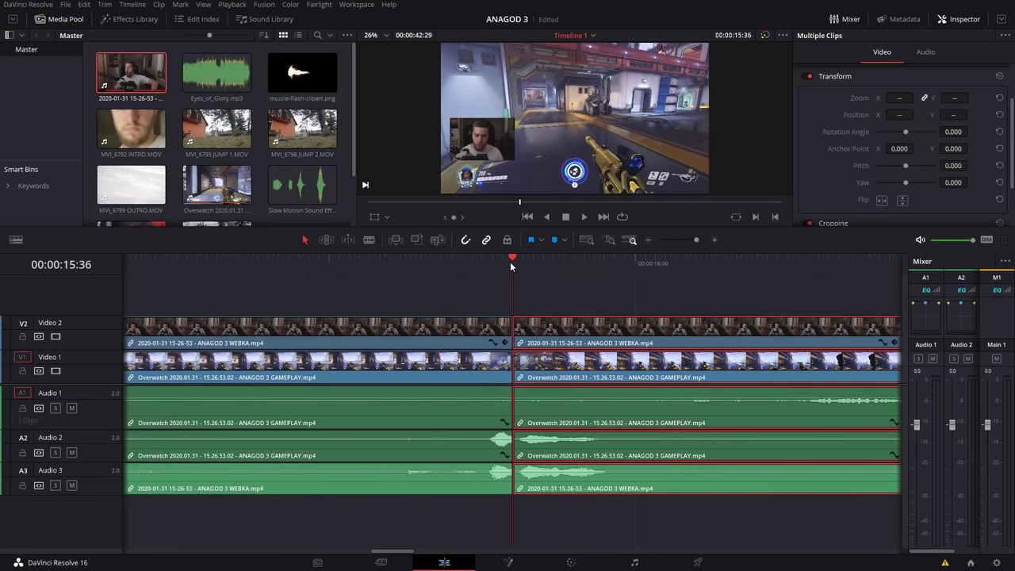
pyautogui.hotkey('ctrl', 's')
# Step: Review the new cut by scrubbing back to 15:10 and 15:01 and playing across it
pyautogui.moveTo(504, 259); pyautogui.dragTo(348, 260)
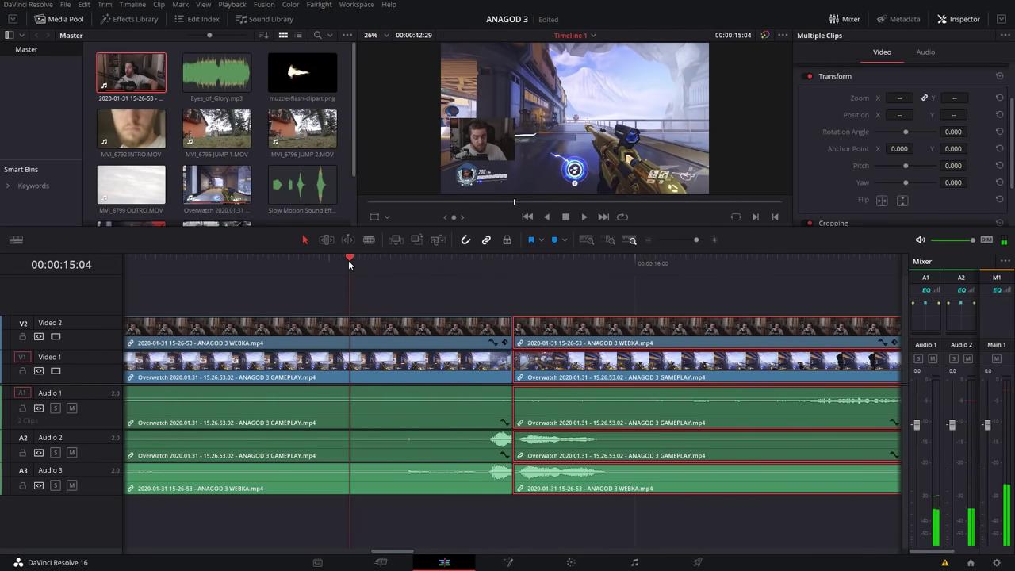
pyautogui.hotkey('ctrl', '-')
pyautogui.hotkey('ctrl', '-')
pyautogui.hotkey('ctrl', '-')
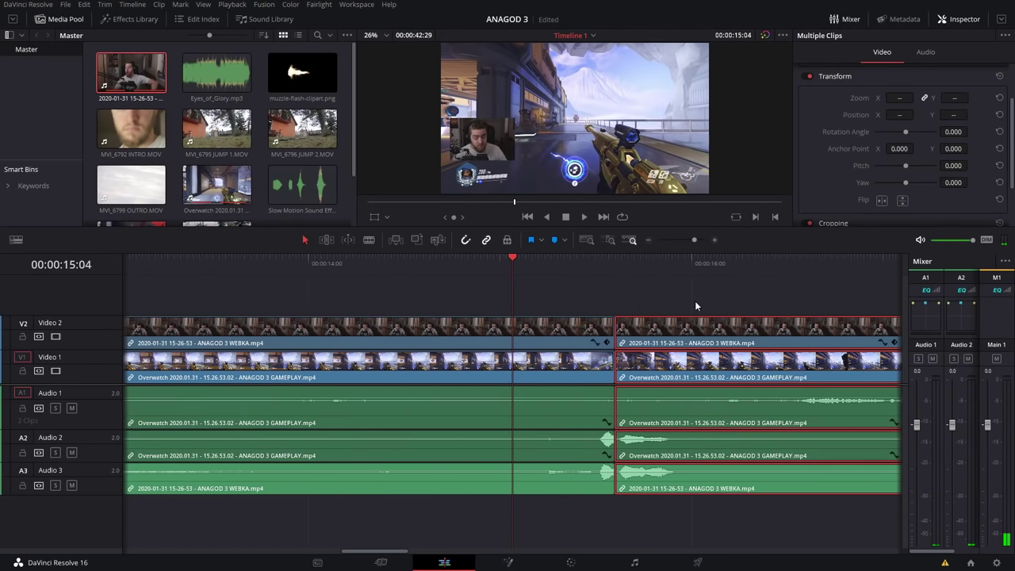
pyautogui.press('space')
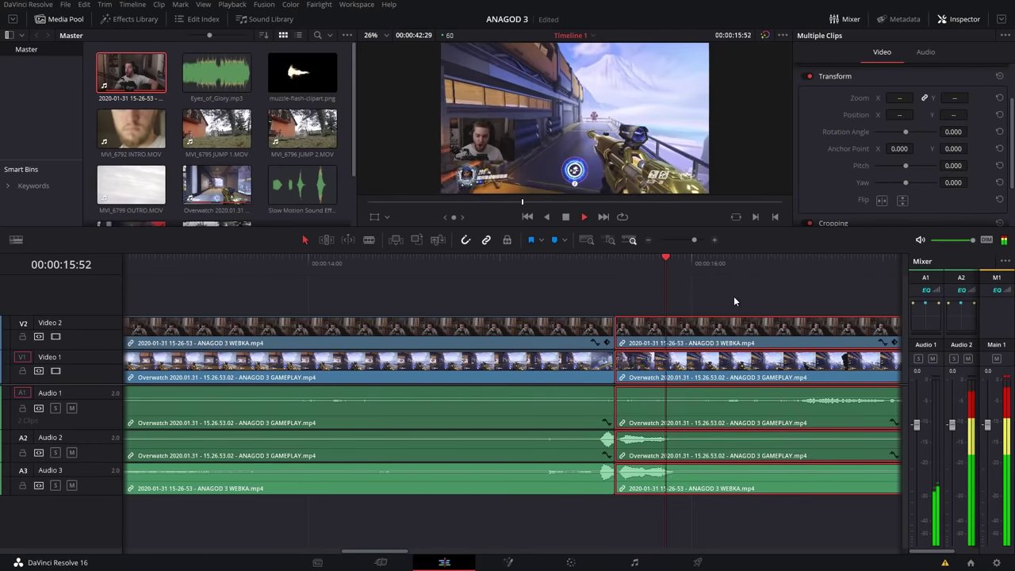
pyautogui.press('space')
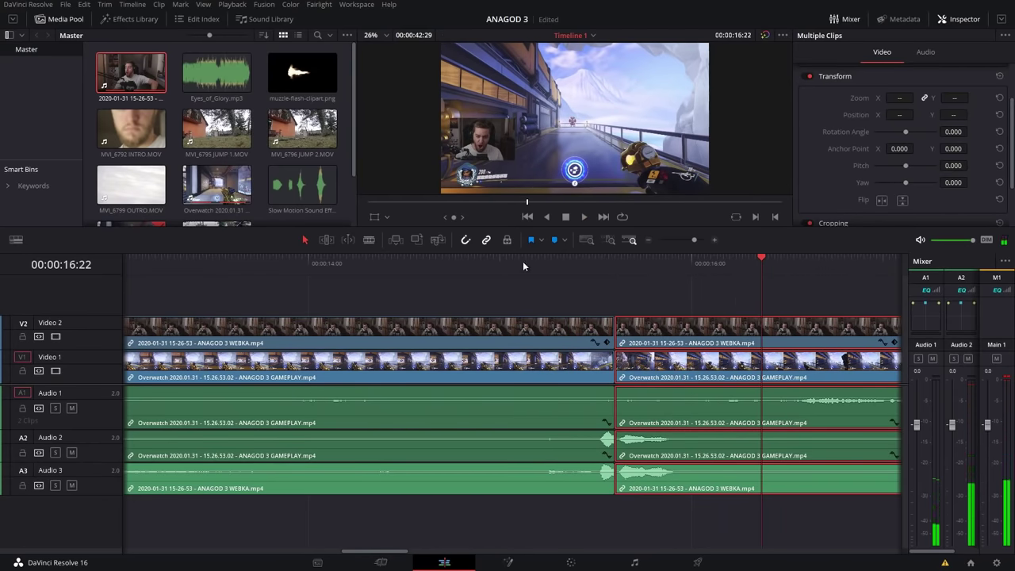
pyautogui.moveTo(523, 260); pyautogui.dragTo(617, 270)
pyautogui.press('Right')
pyautogui.press('Right')
pyautogui.press('Right')
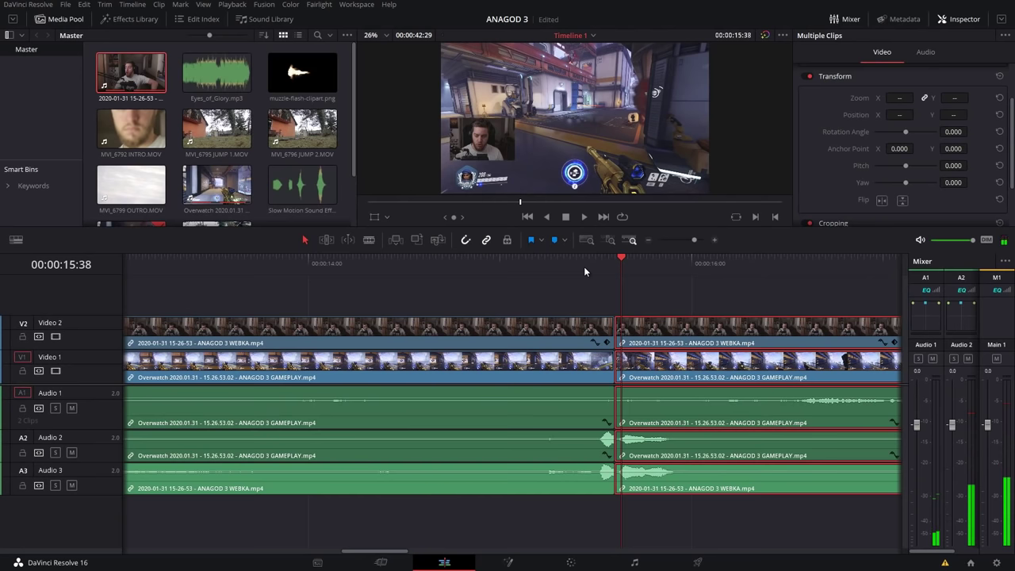
pyautogui.click(502, 262)
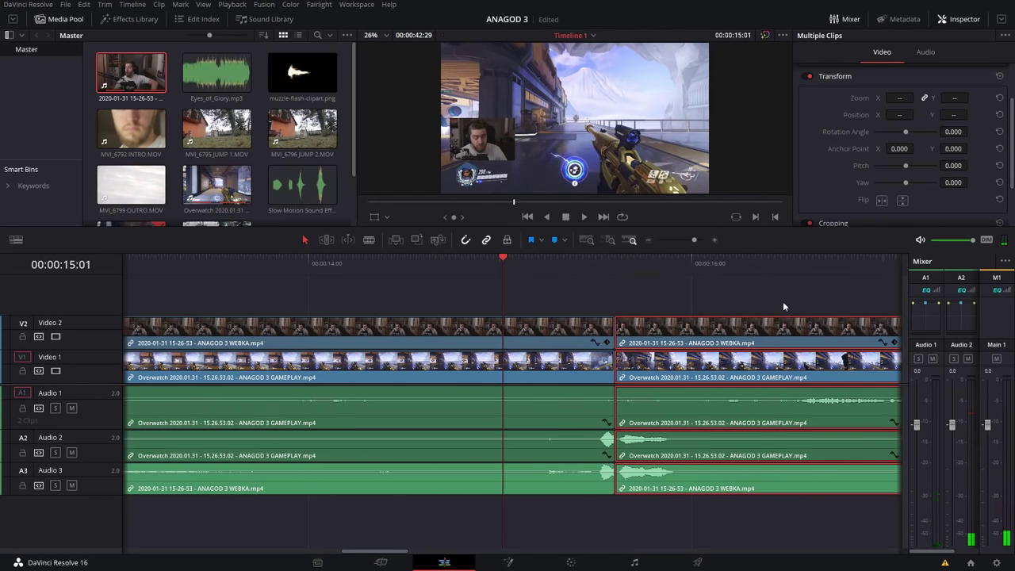
pyautogui.press('space')
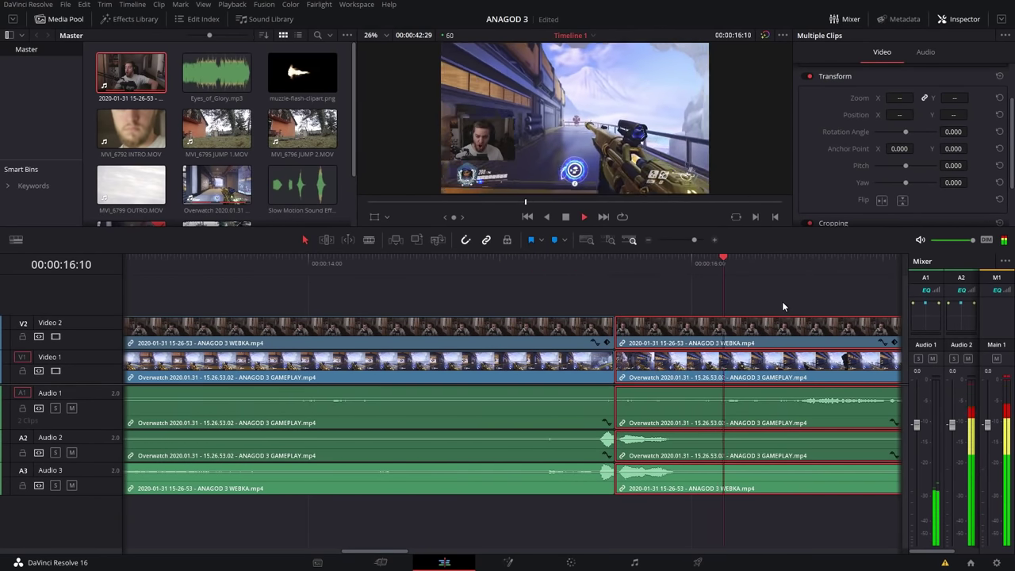
# Step: Zoom in, park the playhead on the 15:36 edit point, and clear the clip selection
pyautogui.hotkey('ctrl', '=')
pyautogui.hotkey('ctrl', '=')
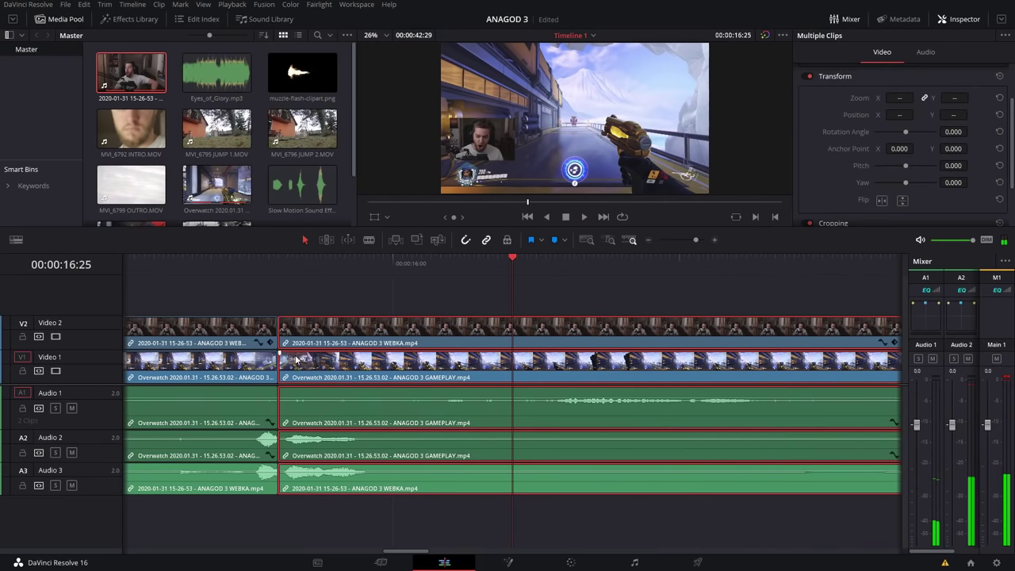
pyautogui.click(278, 262)
pyautogui.hotkey('ctrl', '=')
pyautogui.click(565, 522)
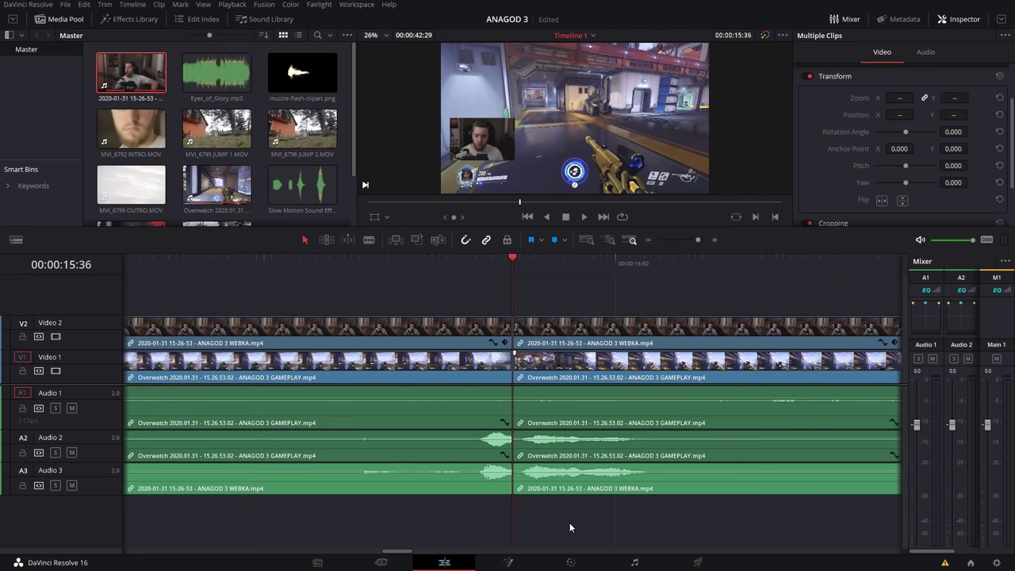
# Step: Add default transitions at the 15:36 edit point on all tracks and save
pyautogui.click(511, 368)
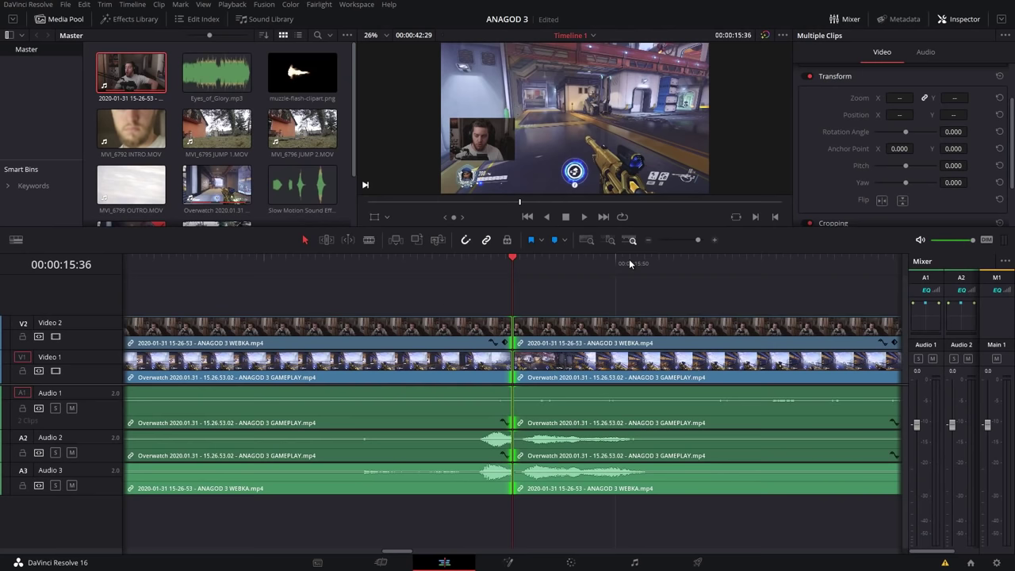
pyautogui.hotkey('ctrl', 't')
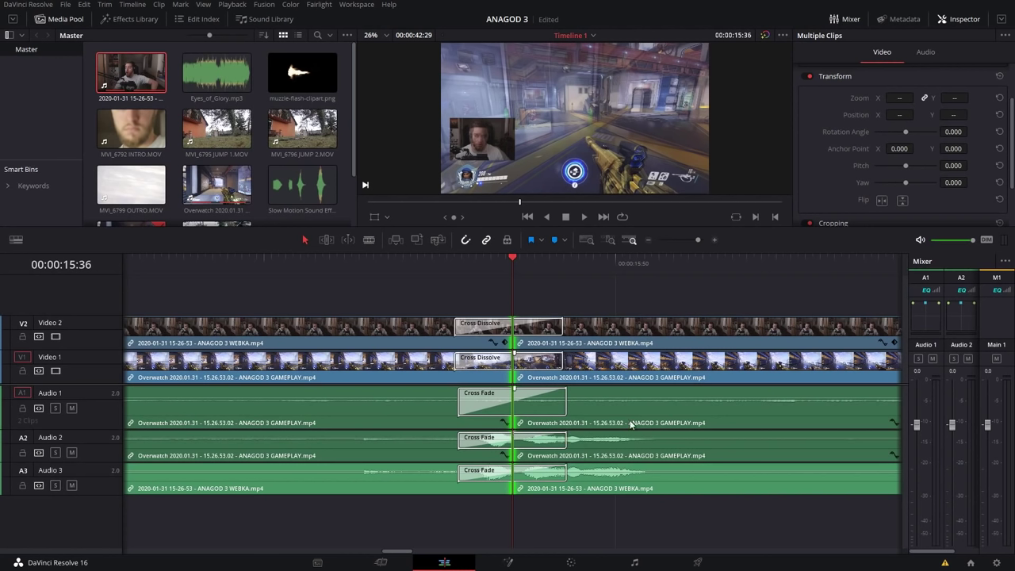
pyautogui.click(614, 299)
pyautogui.hotkey('ctrl', 's')
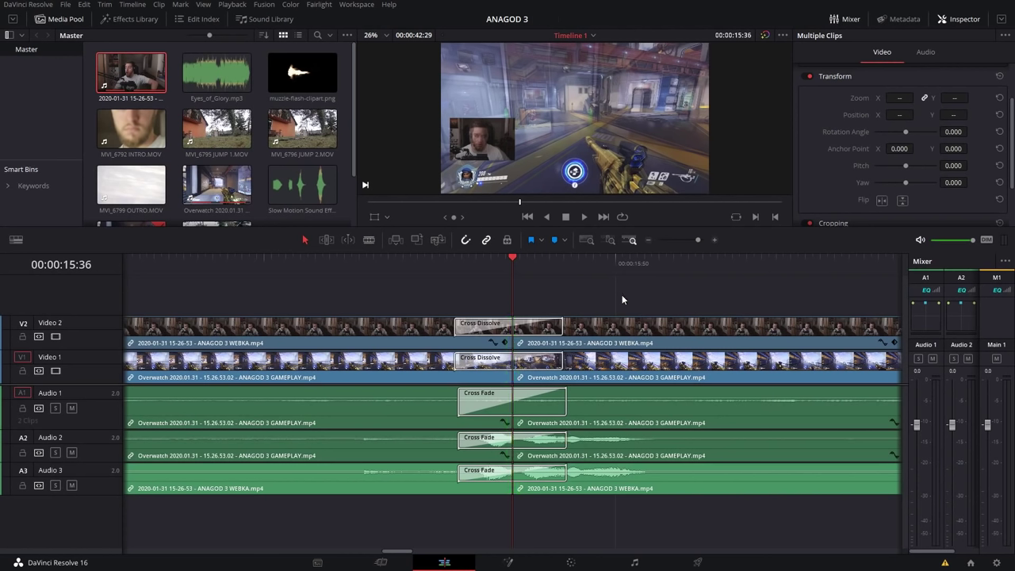
# Step: Delete the Cross Dissolves on Video 2 and Video 1 and save again
pyautogui.click(533, 331)
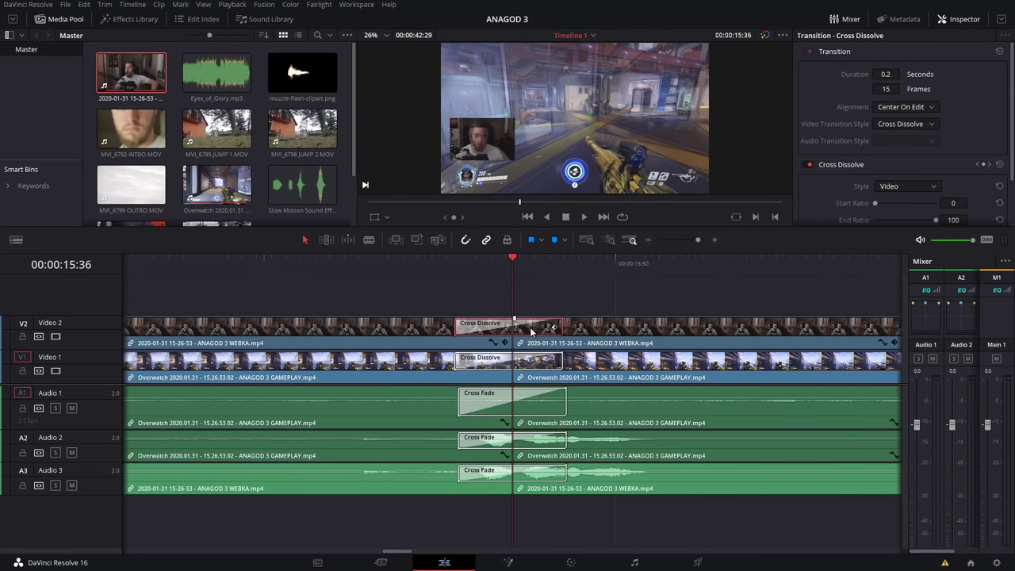
pyautogui.press('Delete')
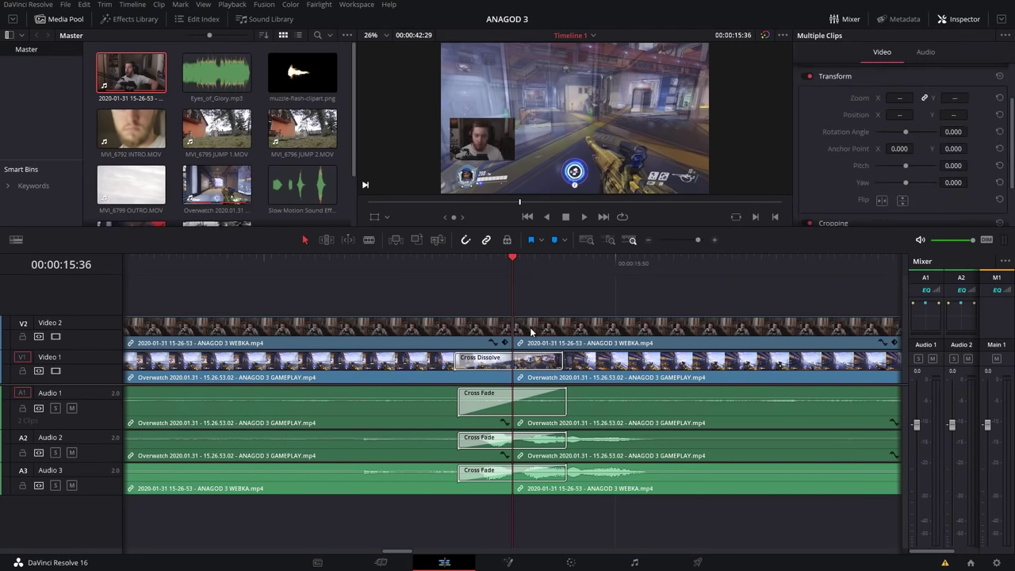
pyautogui.click(535, 362)
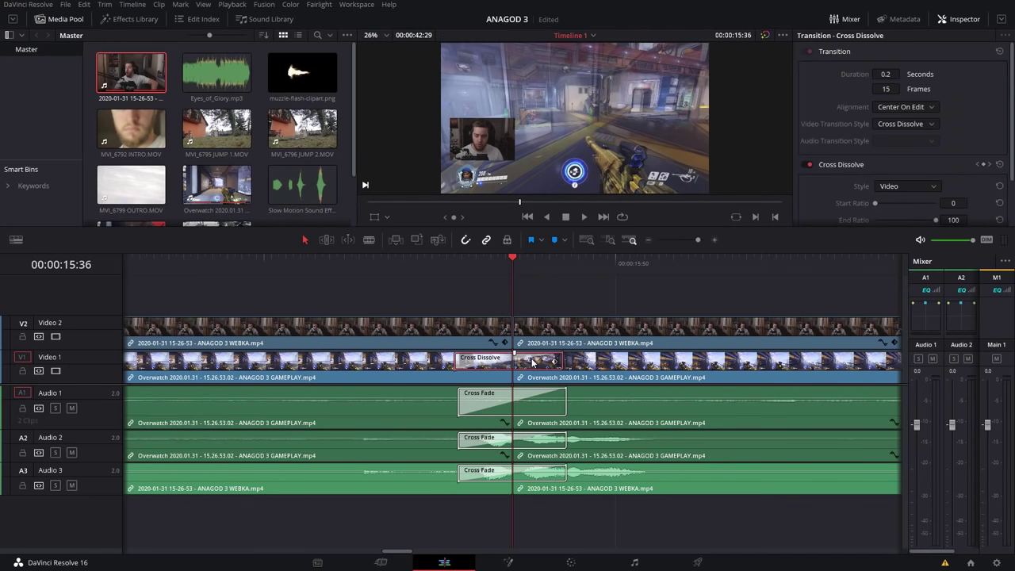
pyautogui.press('Delete')
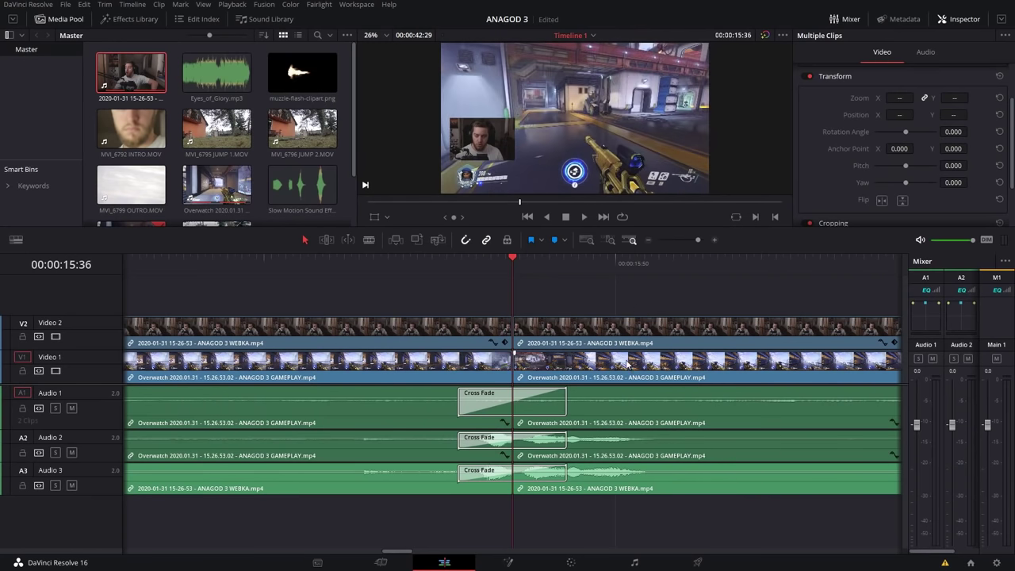
pyautogui.hotkey('ctrl', 's')
# Step: Mute track Audio 3, delete its cross fade at 15:36, and select the Audio 1 fade
pyautogui.click(71, 486)
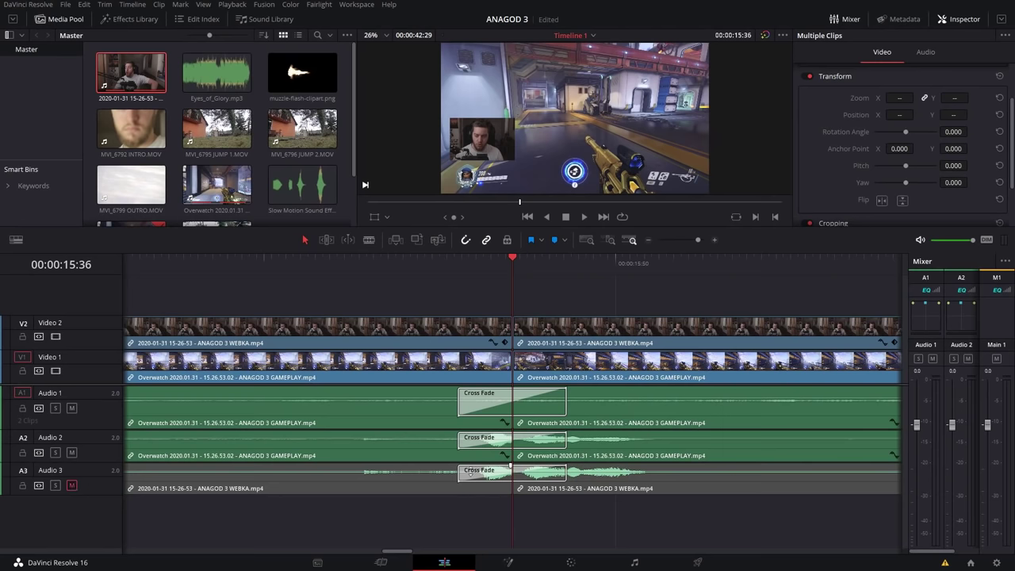
pyautogui.click(412, 487)
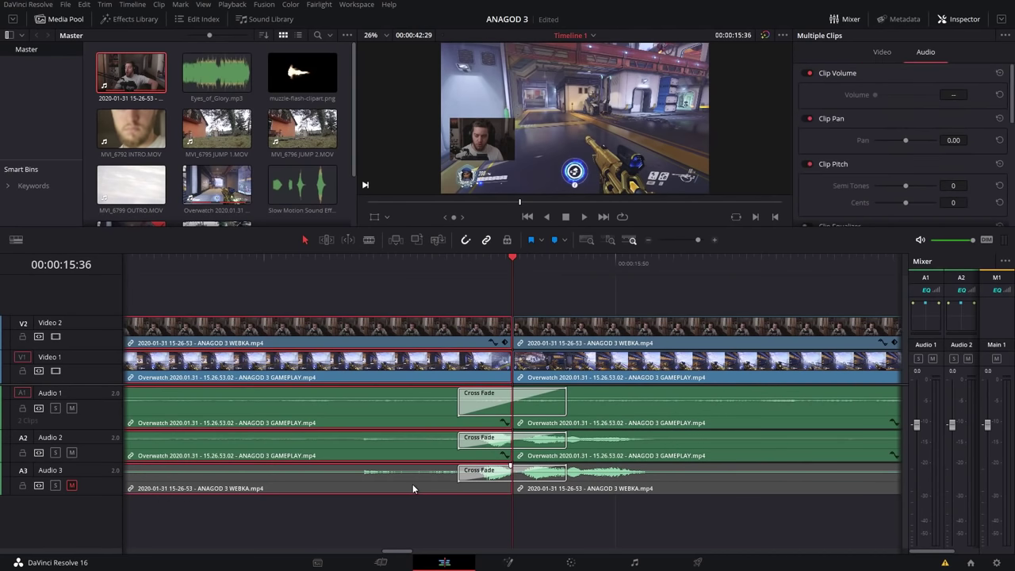
pyautogui.click(405, 452)
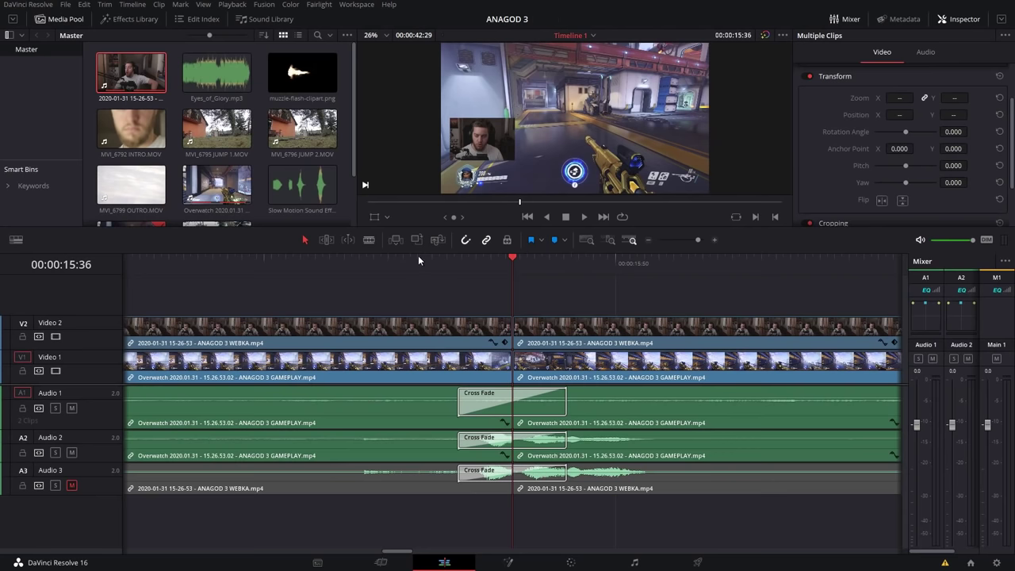
pyautogui.click(486, 478)
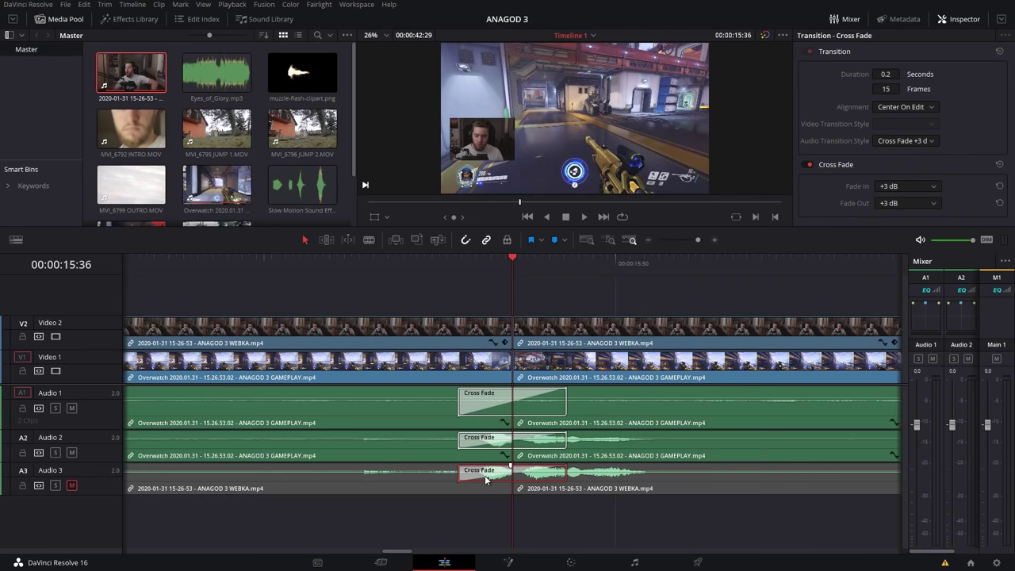
pyautogui.press('Delete')
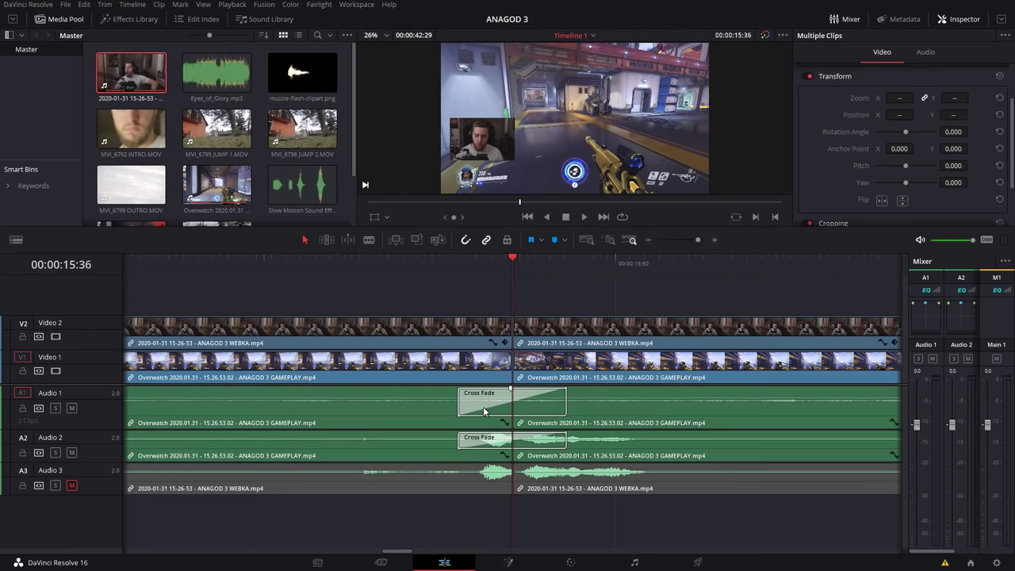
pyautogui.click(459, 407)
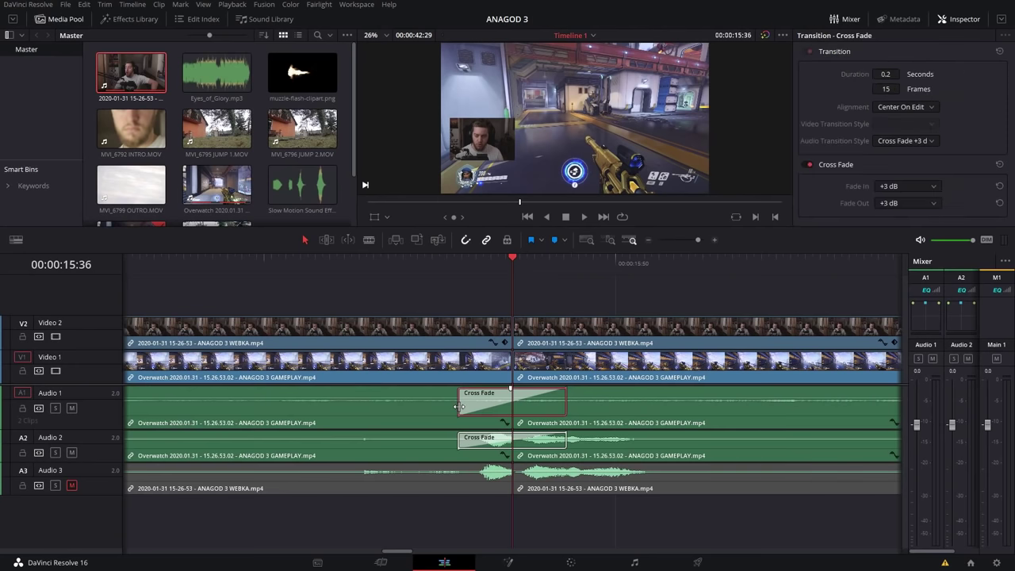
# Step: Lengthen the Audio 1 cross fade leftward to 38 frames
pyautogui.moveTo(433, 408)
pyautogui.mouseDown()
pyautogui.moveTo(371, 406)
pyautogui.moveTo(448, 403)
pyautogui.mouseUp()
pyautogui.moveTo(457, 409); pyautogui.dragTo(373, 407)
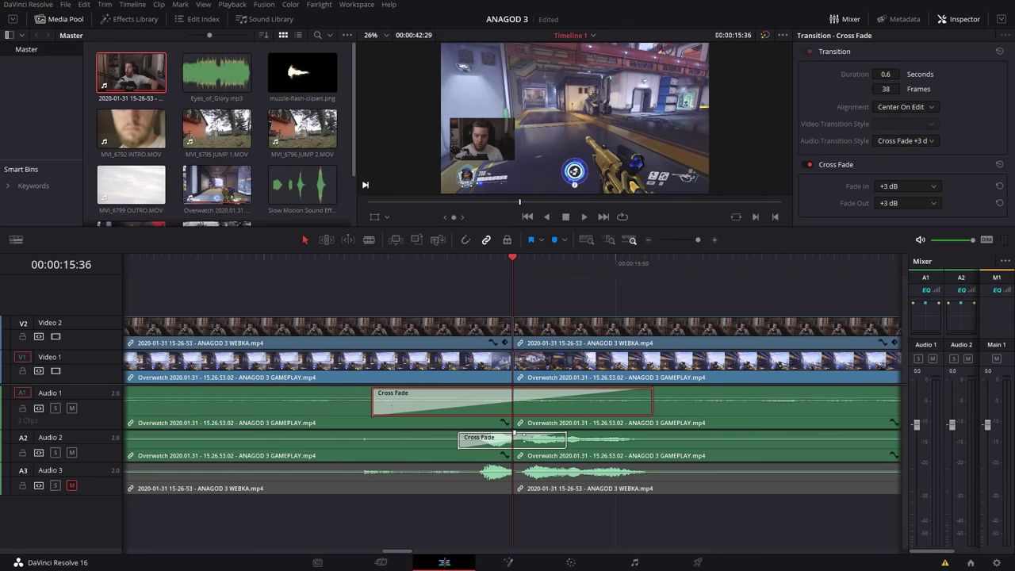
pyautogui.hotkey('ctrl', '=')
pyautogui.hotkey('ctrl', '=')
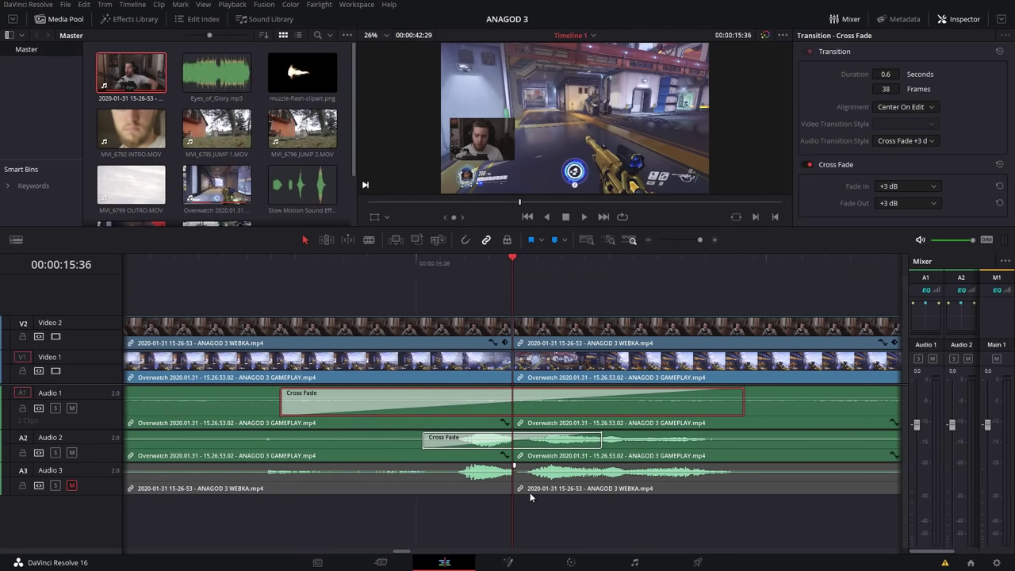
# Step: Shorten the Audio 2 cross fade to 5 frames
pyautogui.click(440, 446)
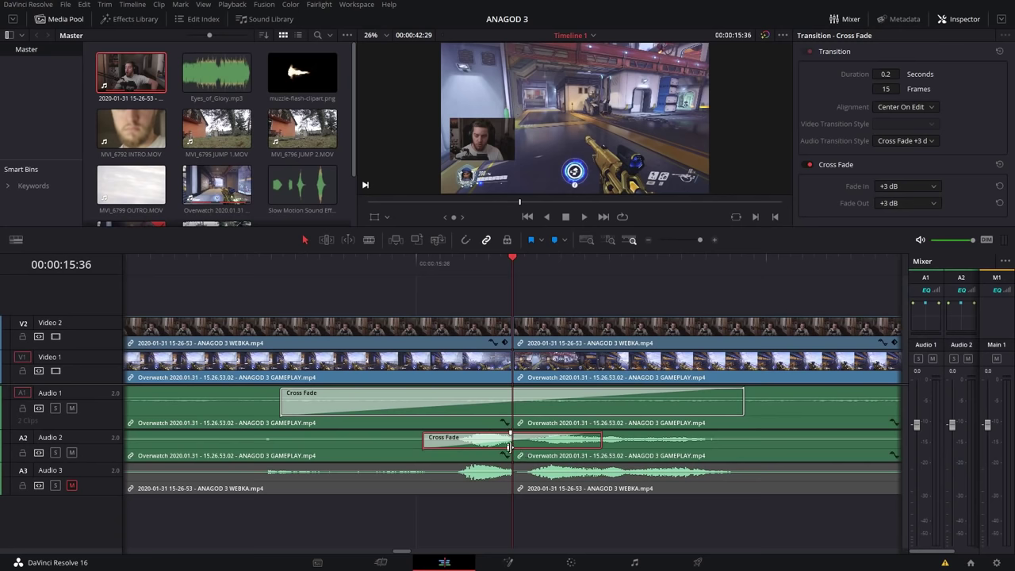
pyautogui.moveTo(421, 448); pyautogui.dragTo(482, 442)
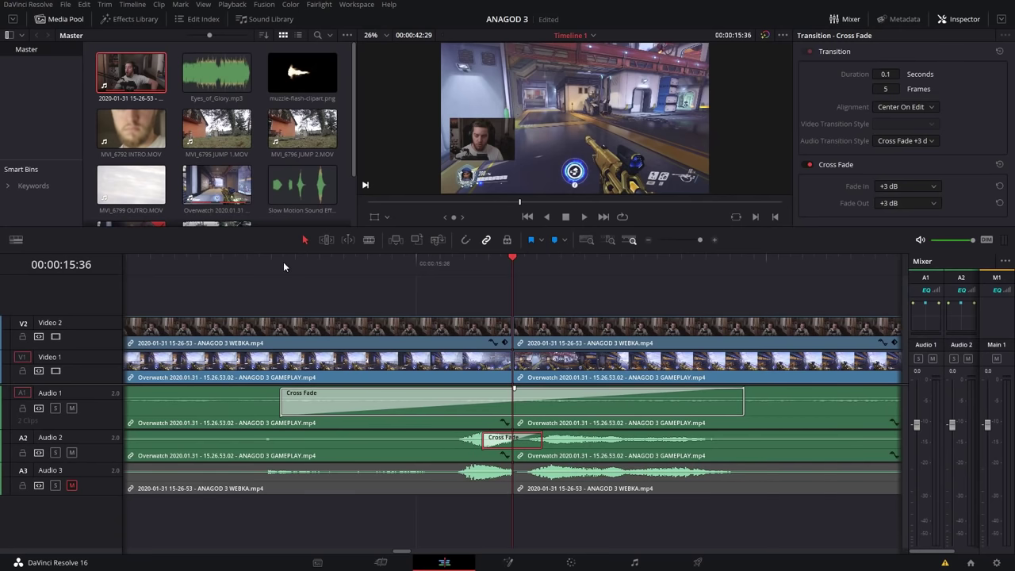
pyautogui.scroll(-5, 284, 266)
# Step: Play the audio from 15:06 across the cut and save the project
pyautogui.click(416, 263)
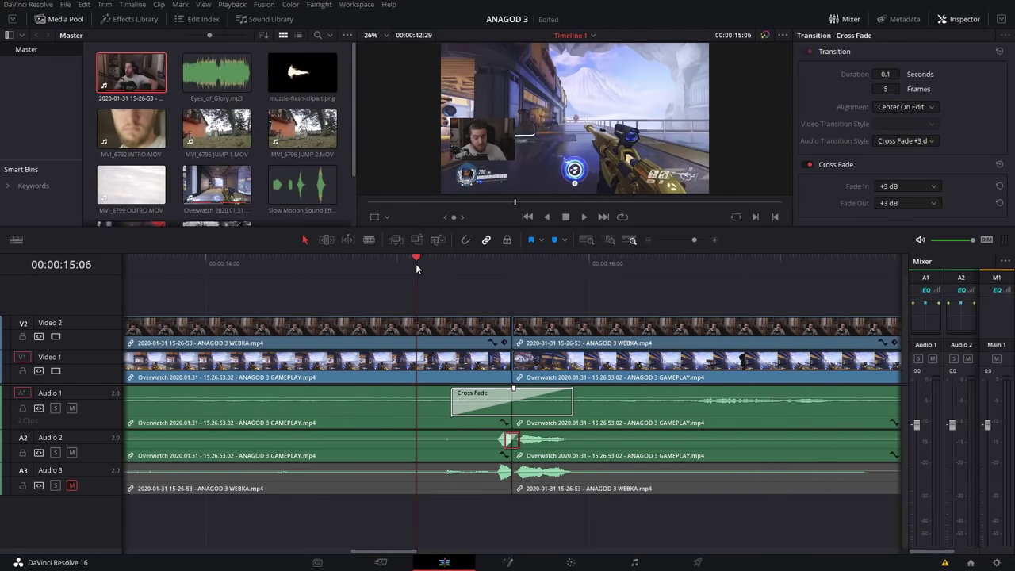
pyautogui.press('space')
pyautogui.press('space')
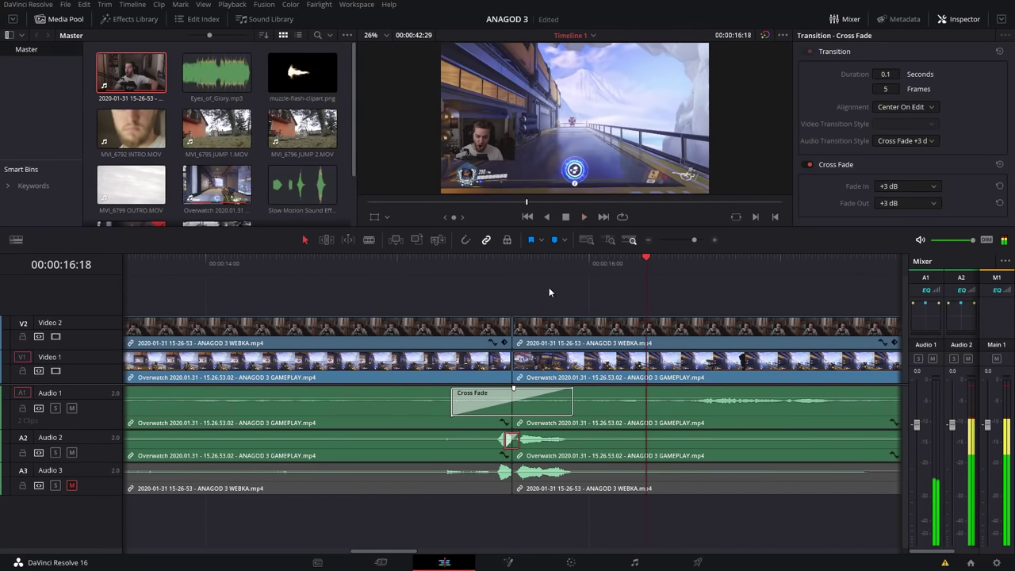
pyautogui.hotkey('ctrl', 's')
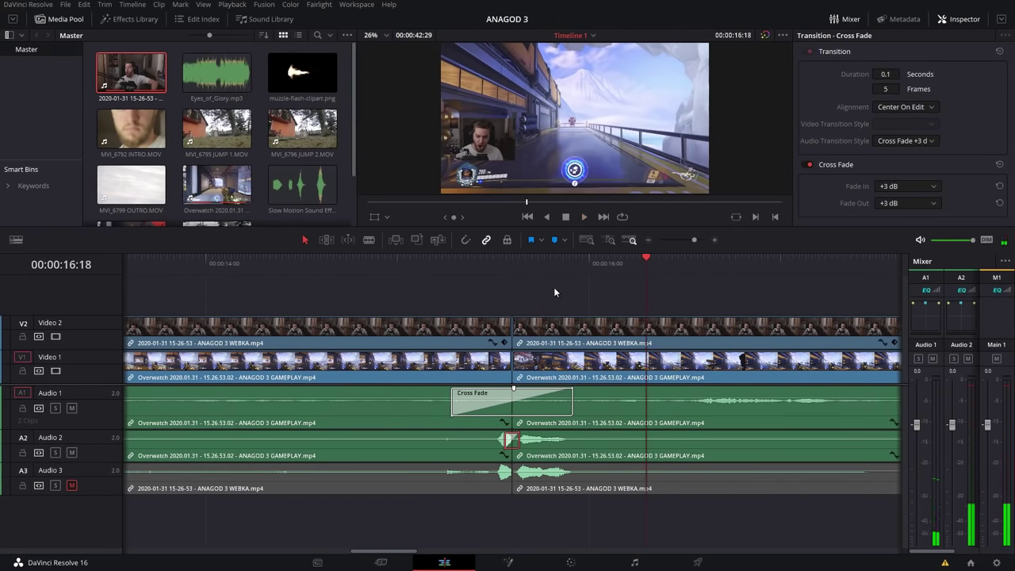
# Step: Delete the Audio 2 cross fade at the cut
pyautogui.click(515, 265)
pyautogui.scroll(4, 518, 537)
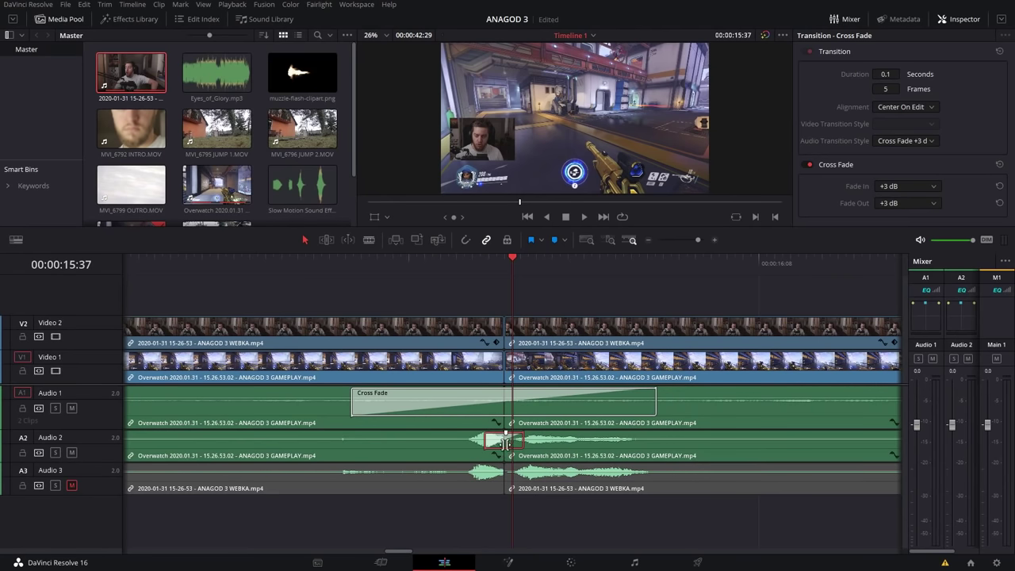
pyautogui.press('Delete')
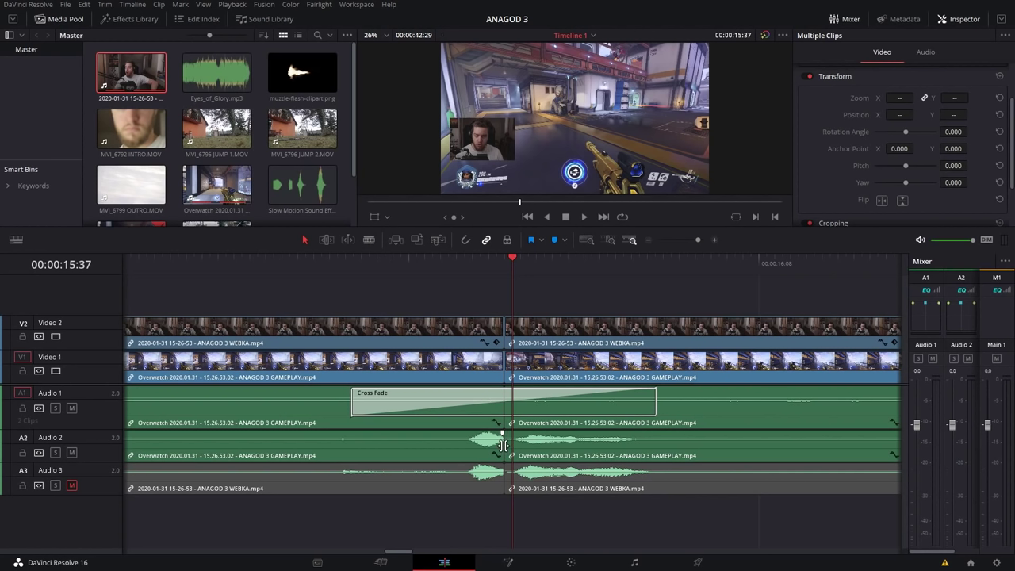
pyautogui.moveTo(505, 446); pyautogui.dragTo(657, 450)
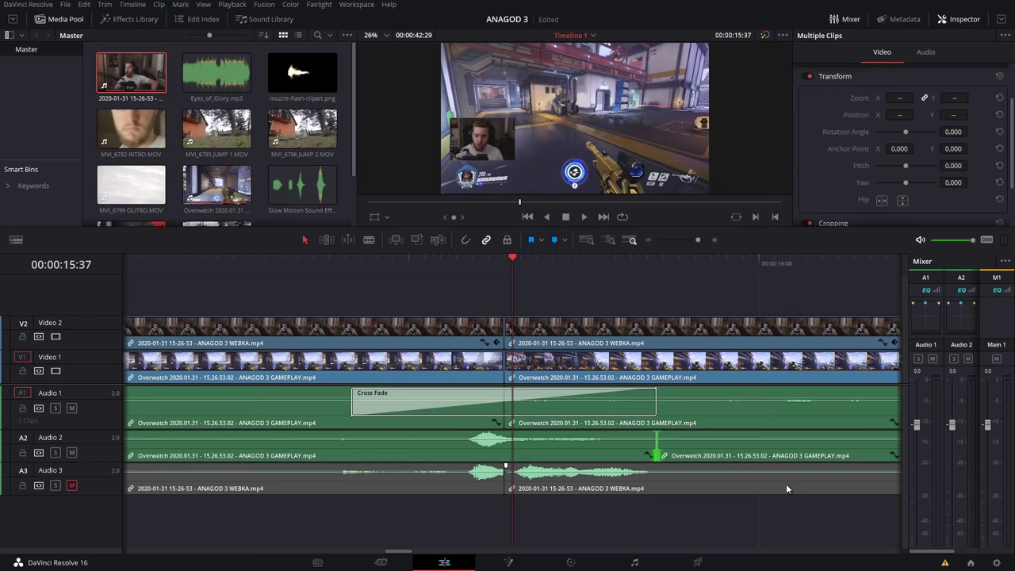
pyautogui.hotkey('ctrl', 't')
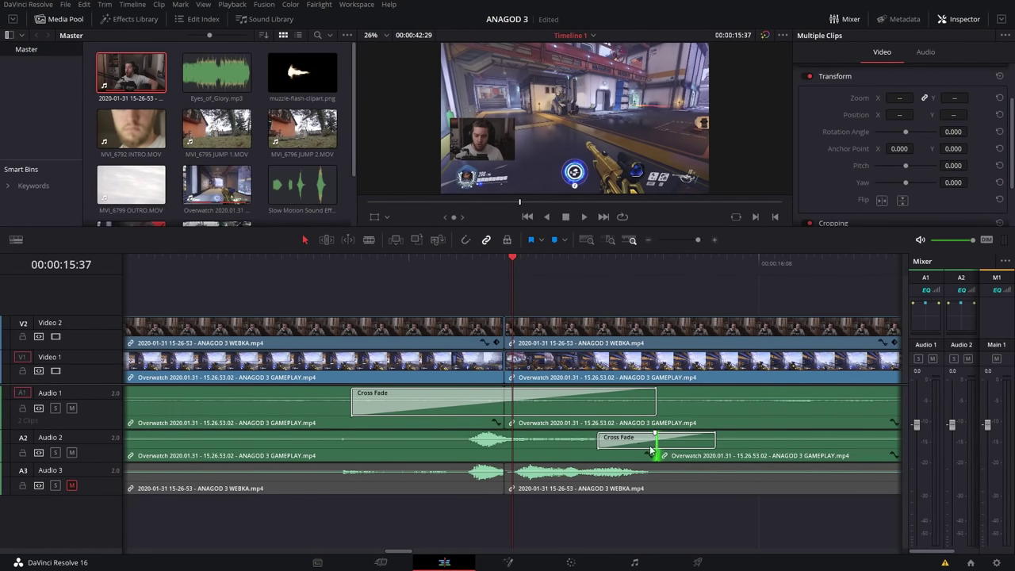
pyautogui.click(442, 266)
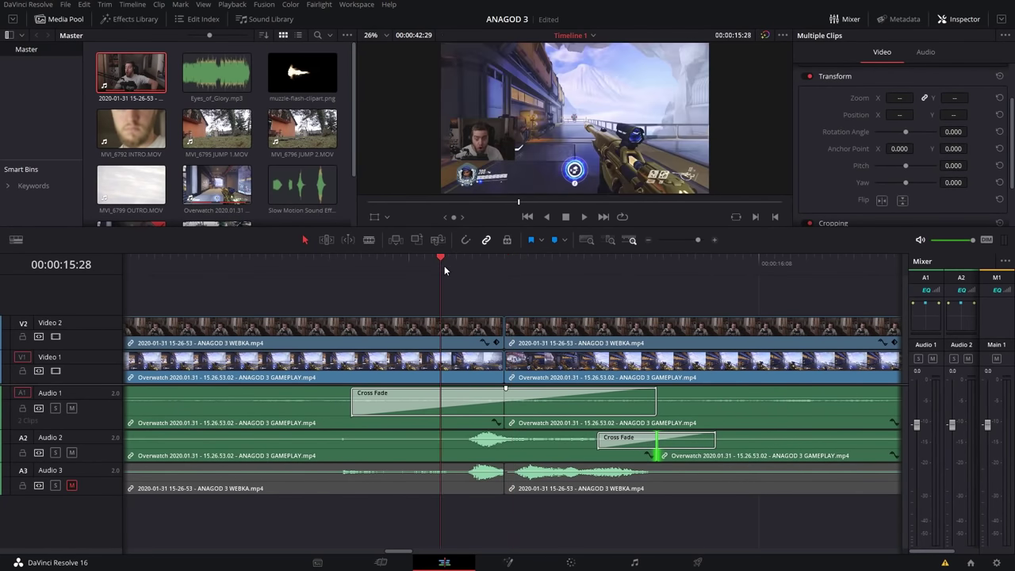
pyautogui.click(487, 457)
pyautogui.moveTo(449, 262); pyautogui.dragTo(575, 262)
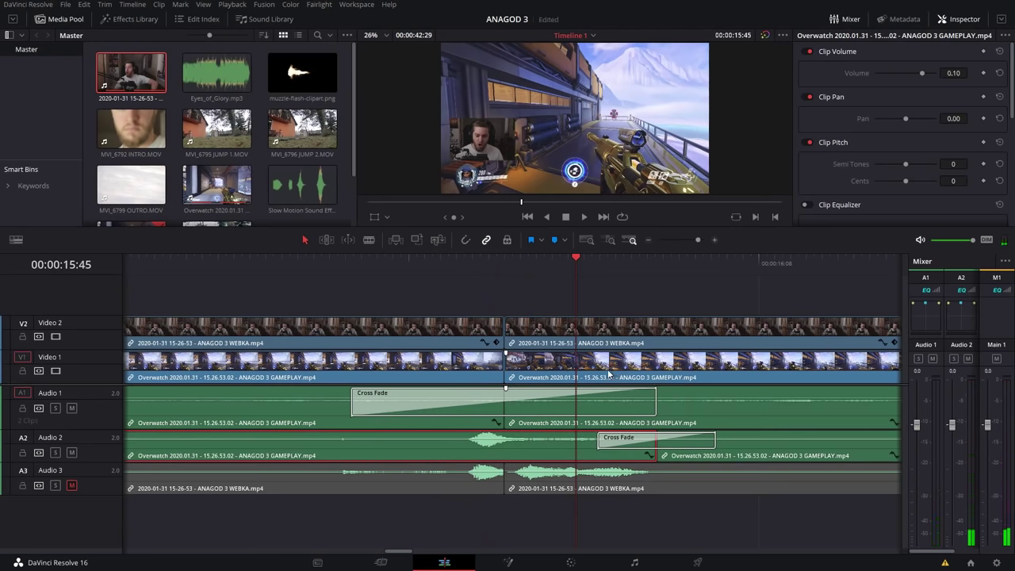
pyautogui.scroll(-5, 492, 373)
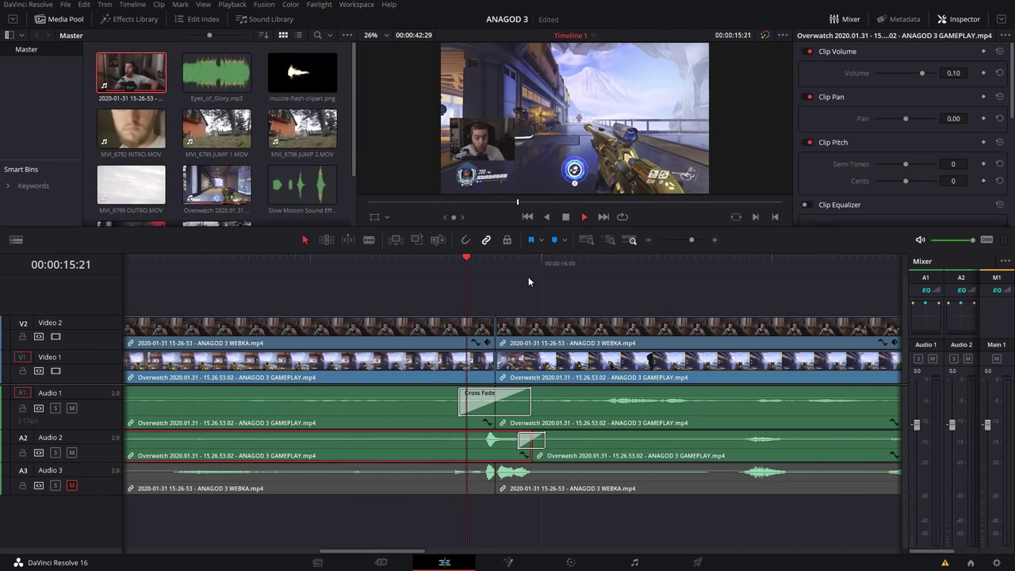
pyautogui.press('space')
pyautogui.press('space')
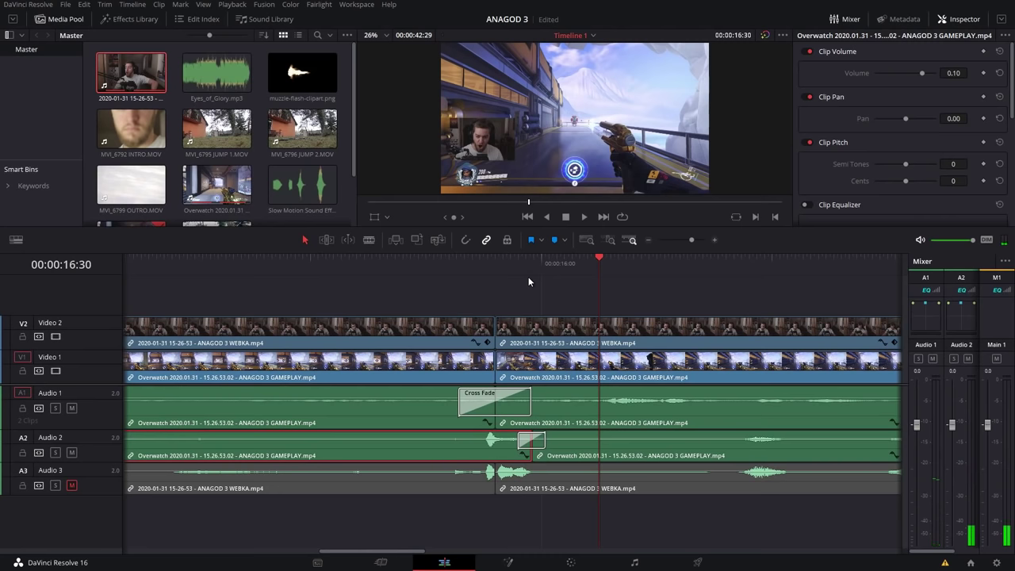
pyautogui.press('space')
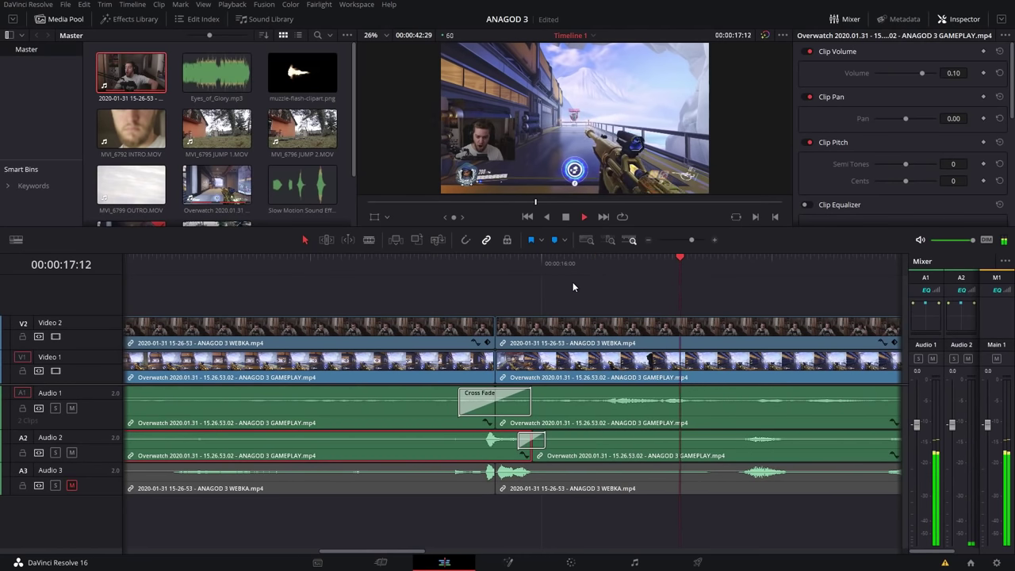
pyautogui.press('space')
pyautogui.scroll(-2, 555, 294)
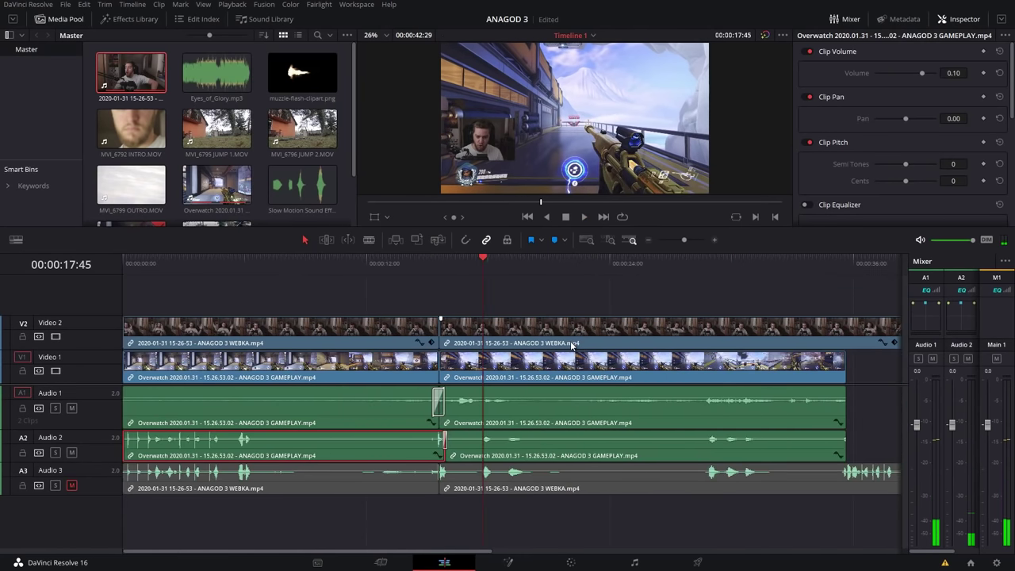
pyautogui.click(316, 263)
# Step: Roll the Video 2 webcam cut ten frames later and split the first webcam clip at 15:31
pyautogui.scroll(2, 641, 327)
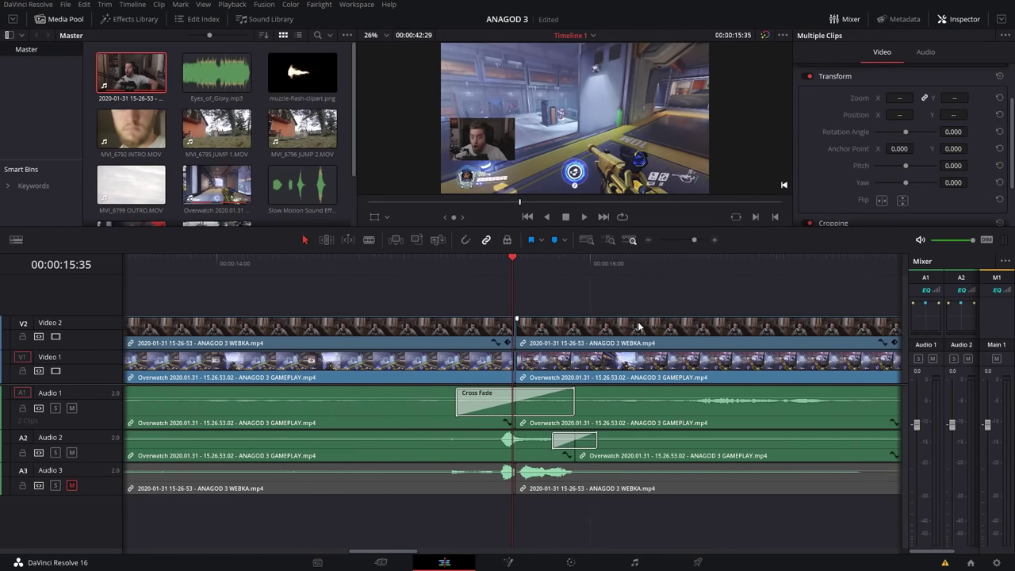
pyautogui.scroll(1, 640, 327)
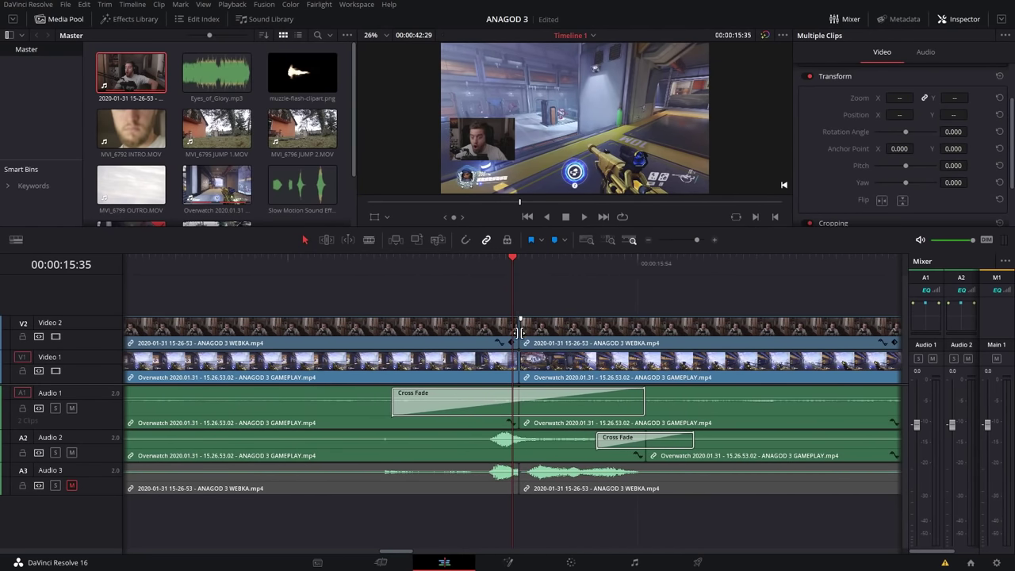
pyautogui.moveTo(519, 332); pyautogui.dragTo(679, 329)
pyautogui.moveTo(516, 267); pyautogui.dragTo(479, 266)
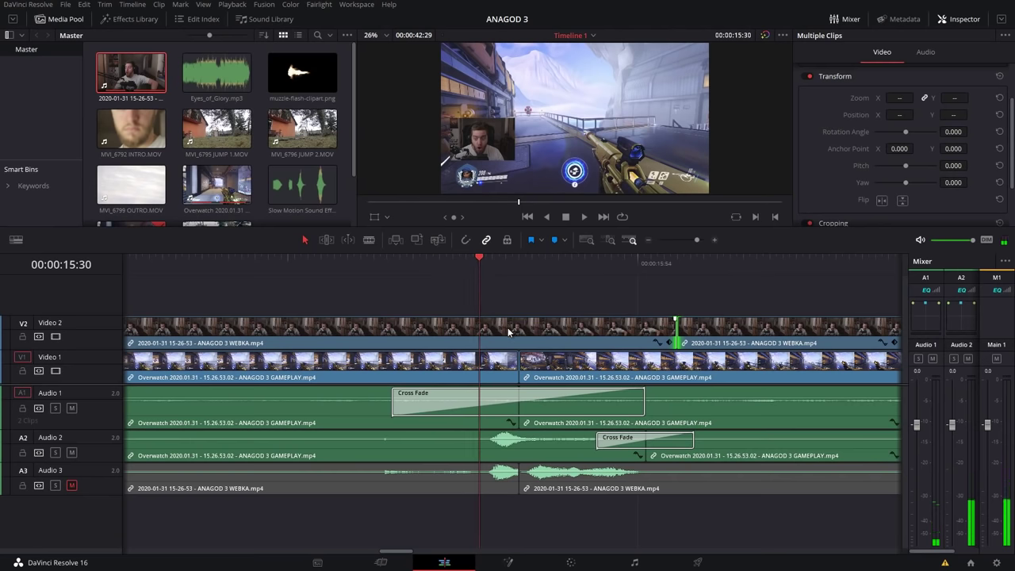
pyautogui.click(509, 332)
pyautogui.click(509, 331)
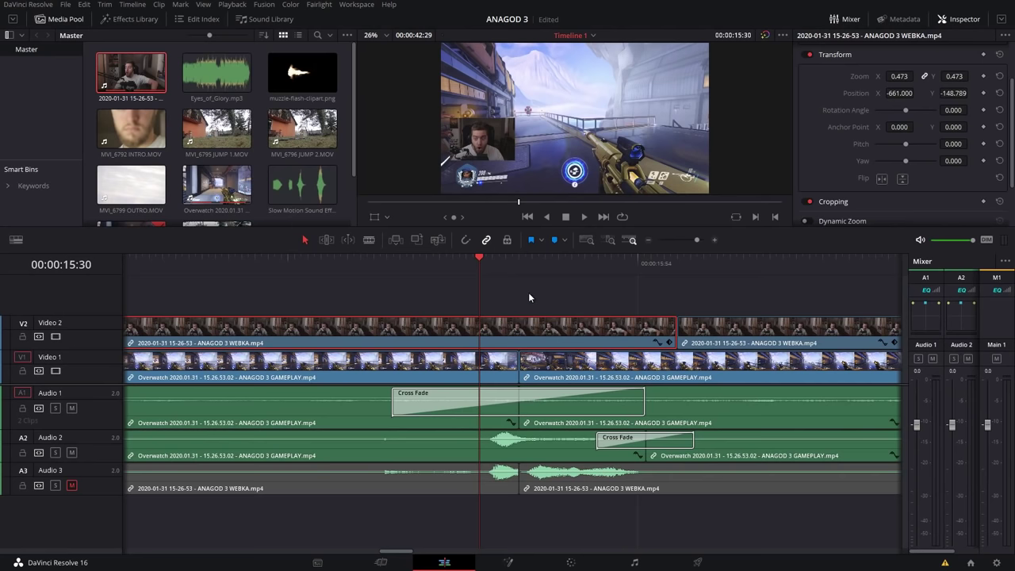
pyautogui.moveTo(479, 263)
pyautogui.mouseDown()
pyautogui.moveTo(471, 259)
pyautogui.moveTo(486, 258)
pyautogui.mouseUp()
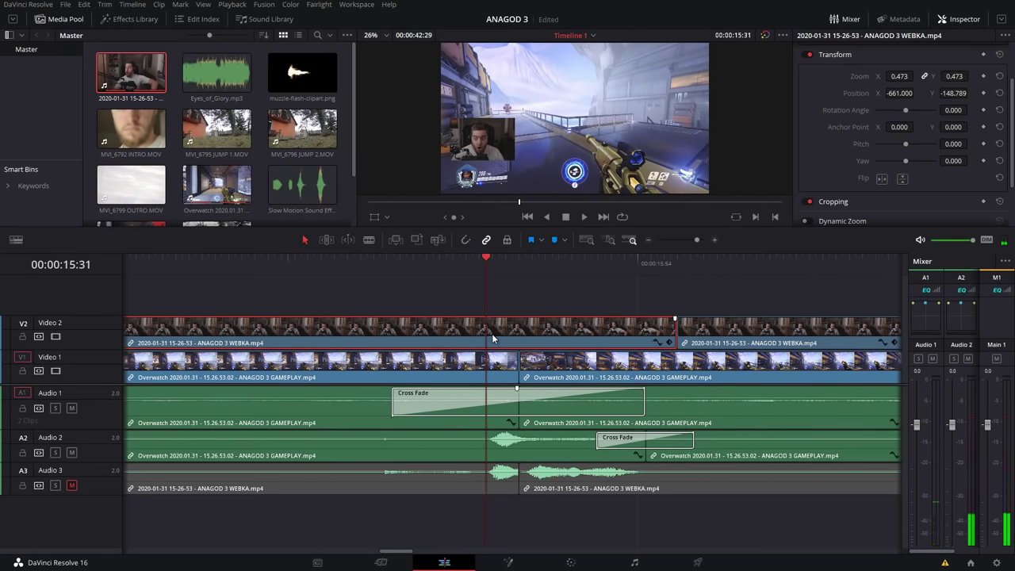
pyautogui.hotkey('ctrl', 'b')
# Step: Copy the middle webcam piece onto a new Video 3 track
pyautogui.moveTo(558, 259); pyautogui.dragTo(620, 269)
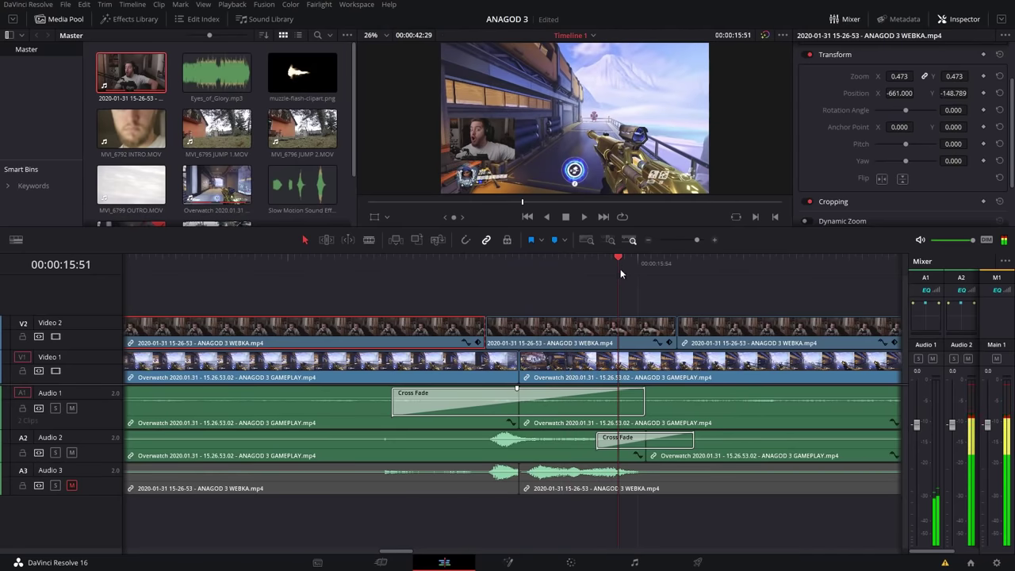
pyautogui.click(536, 340)
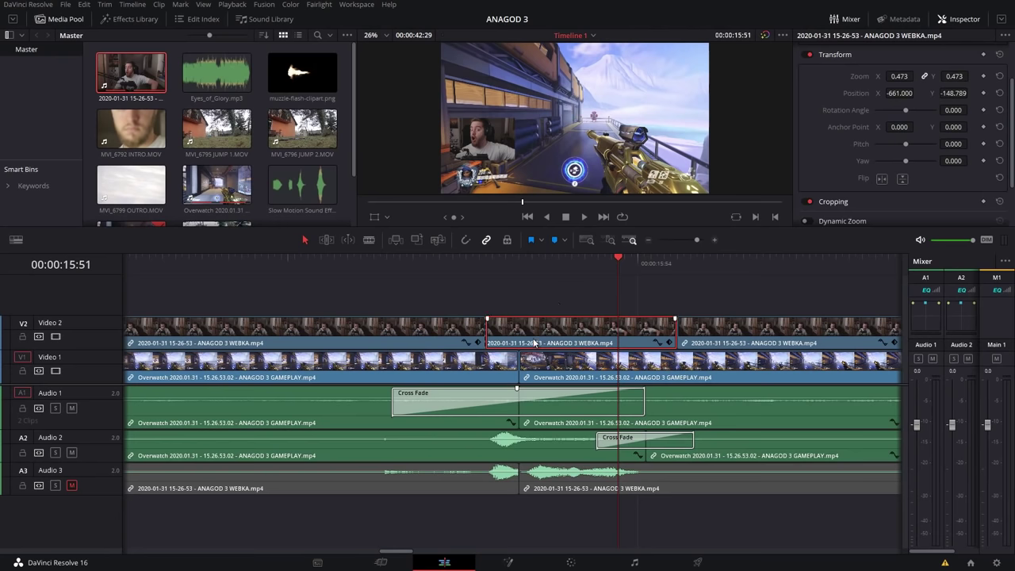
pyautogui.moveTo(536, 334); pyautogui.dragTo(546, 312)
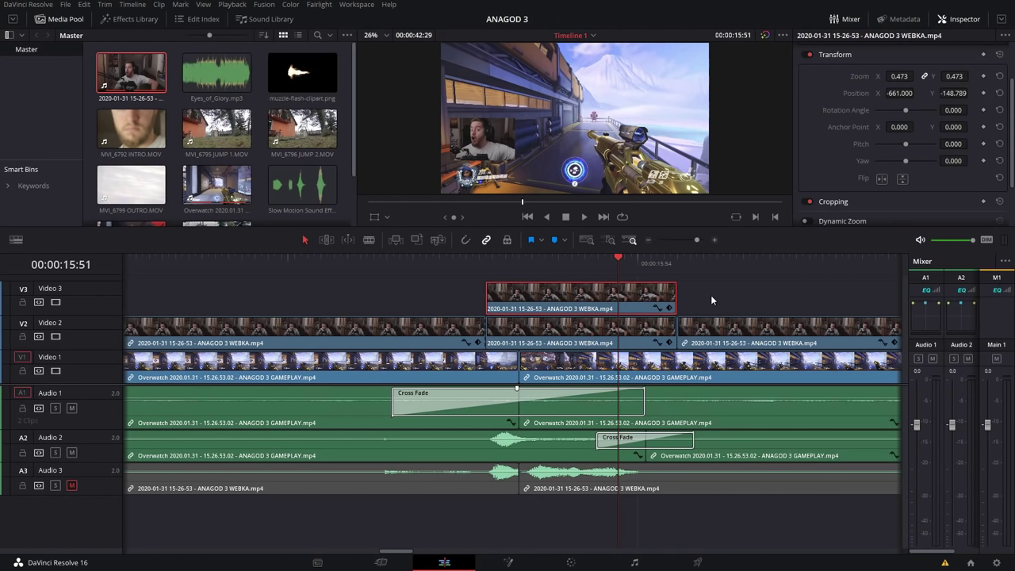
# Step: Flip the webcam copy horizontally and set its Position X to 670
pyautogui.click(882, 179)
pyautogui.click(882, 179)
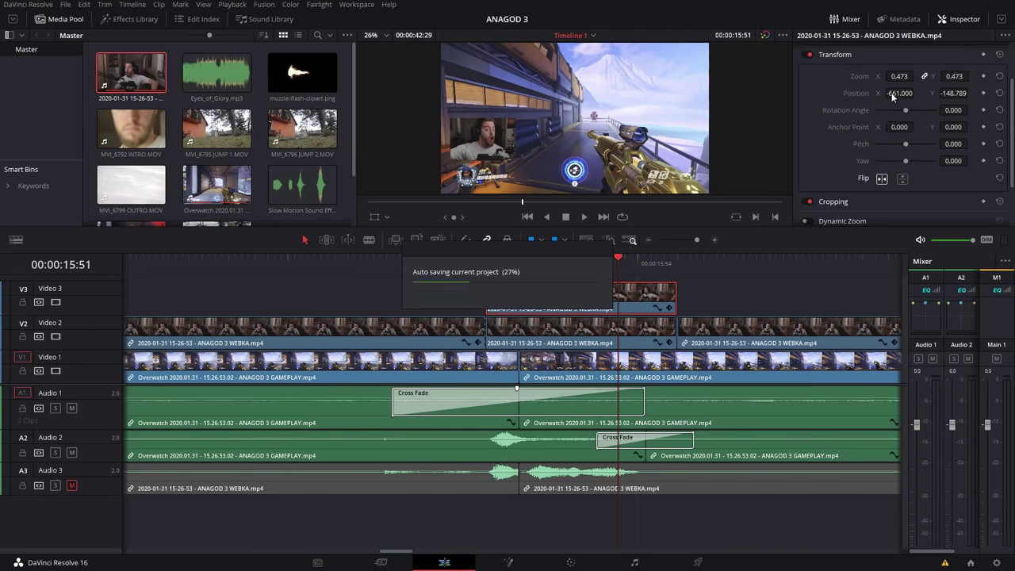
pyautogui.moveTo(891, 93); pyautogui.dragTo(988, 93)
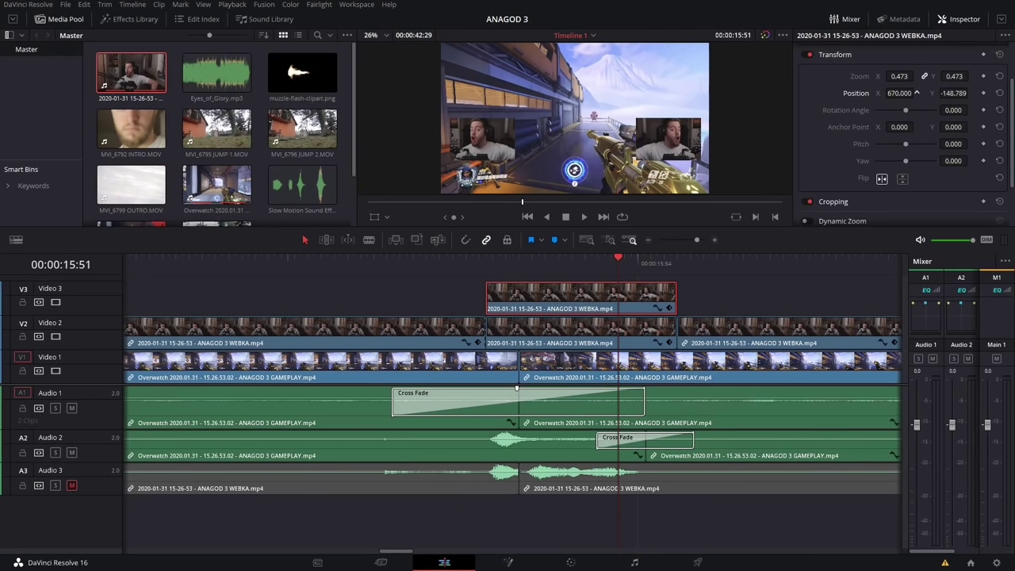
# Step: Play back from 15:14 with both webcam overlays and save the project
pyautogui.click(372, 258)
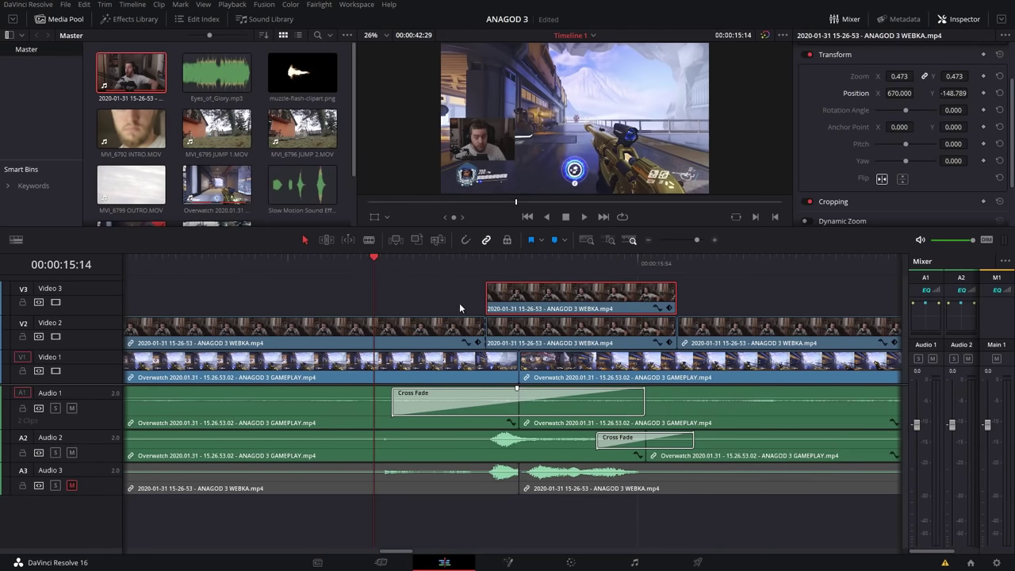
pyautogui.press('space')
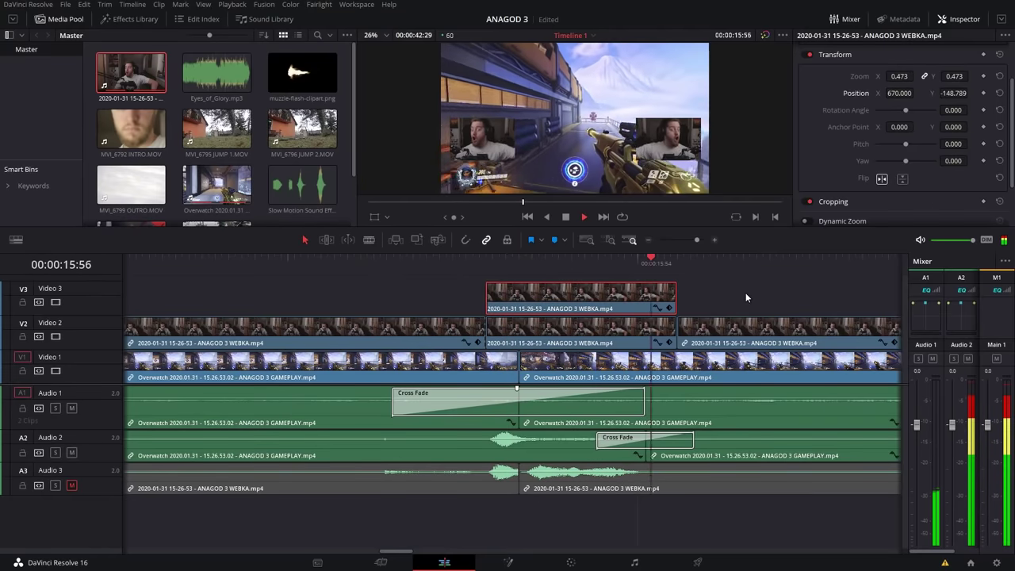
pyautogui.hotkey('ctrl', 's')
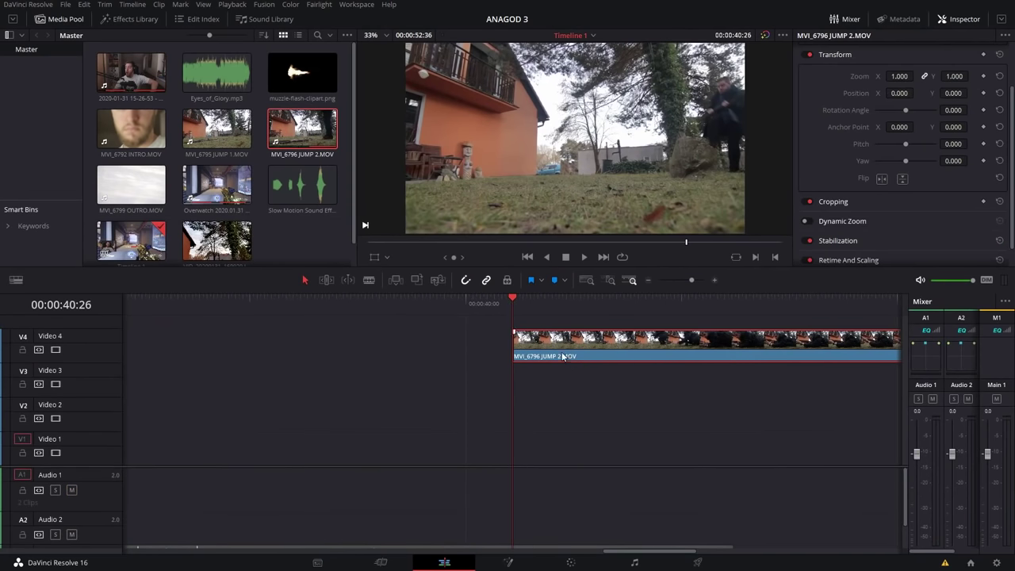
pyautogui.moveTo(514, 302)
pyautogui.mouseDown()
pyautogui.moveTo(715, 303)
pyautogui.moveTo(519, 319)
pyautogui.mouseUp()
pyautogui.press('space')
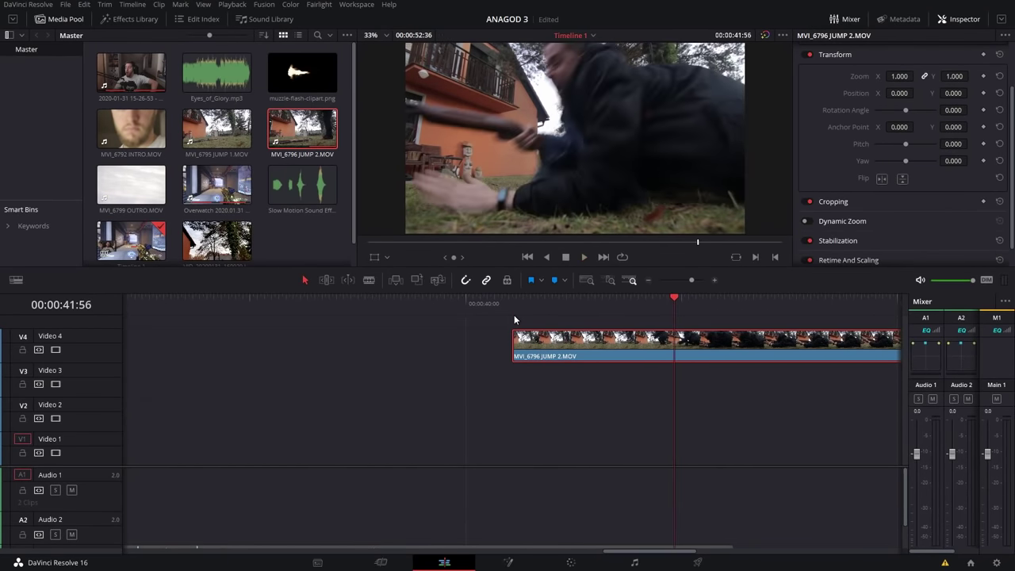
pyautogui.hscroll(3, 517, 321)
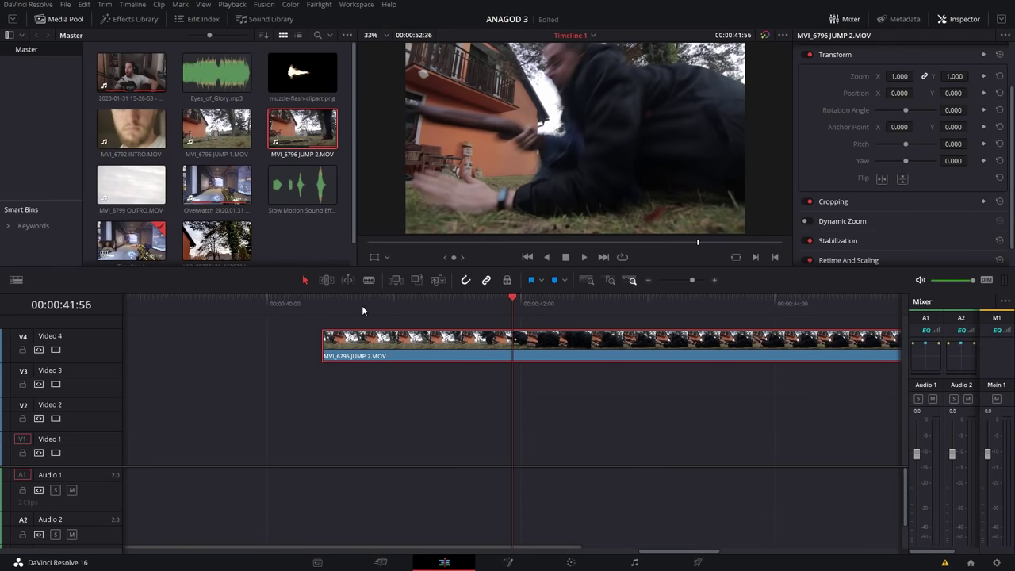
pyautogui.click(324, 309)
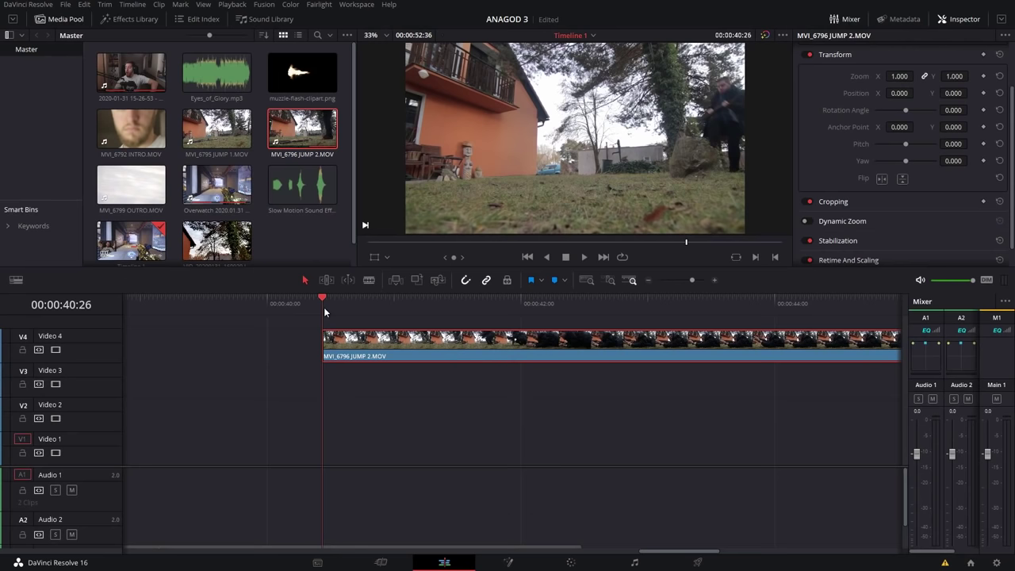
# Step: Set the Change Clip Speed value of MVI_6796 JUMP 2.MOV to 2
pyautogui.rightClick(363, 341)
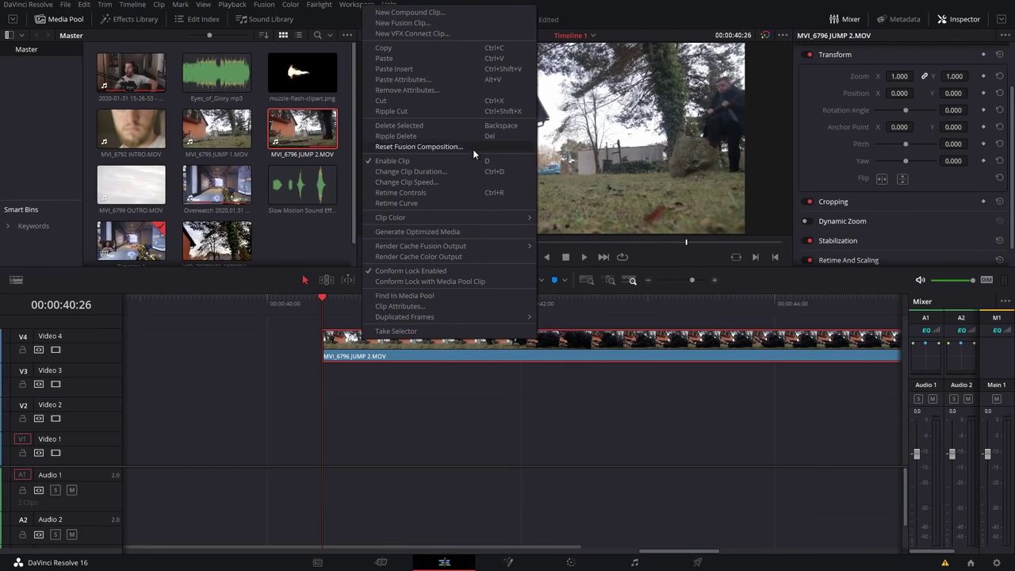
pyautogui.click(455, 182)
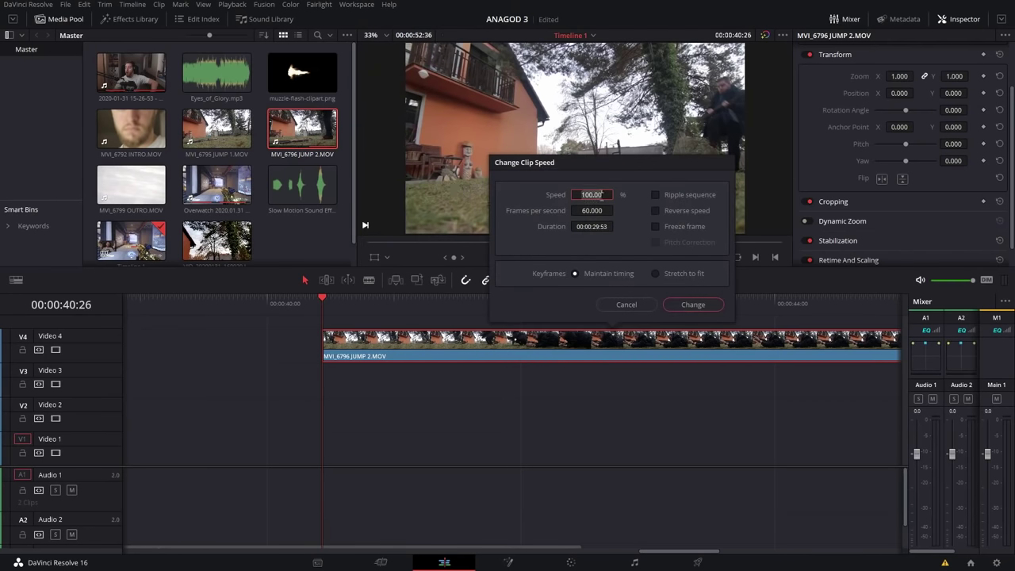
pyautogui.write('25')
pyautogui.click(691, 305)
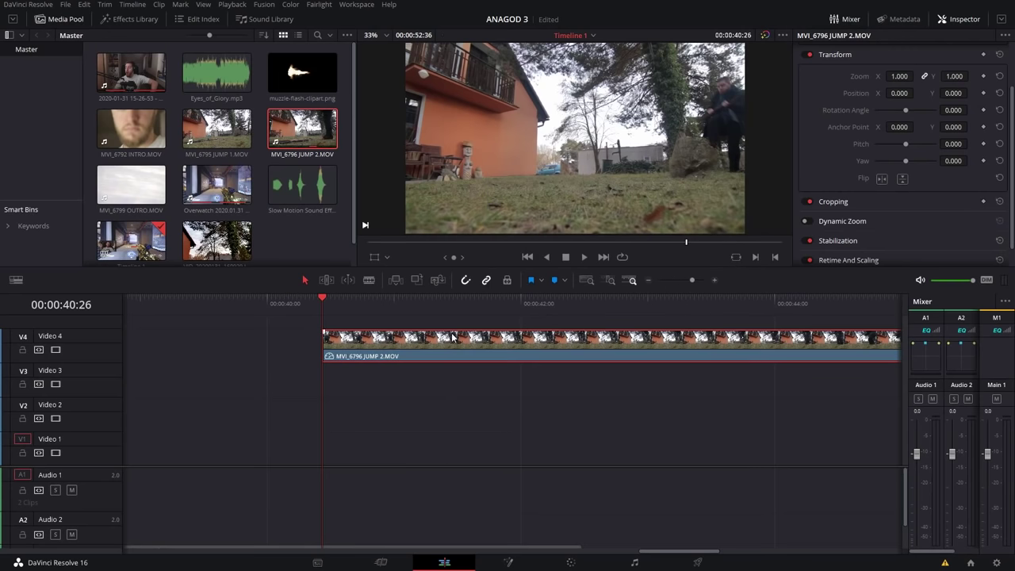
# Step: Play the slowed jump clip back twice and save the project
pyautogui.press('space')
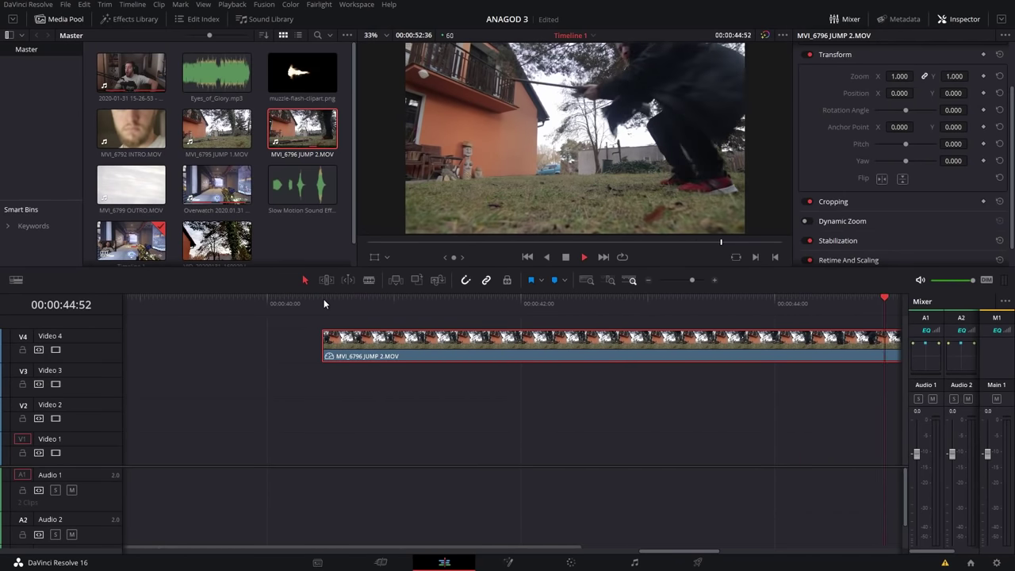
pyautogui.press('space')
pyautogui.hotkey('ctrl', '-')
pyautogui.hotkey('ctrl', '-')
pyautogui.click(354, 308)
pyautogui.hotkey('ctrl', '=')
pyautogui.hotkey('ctrl', '=')
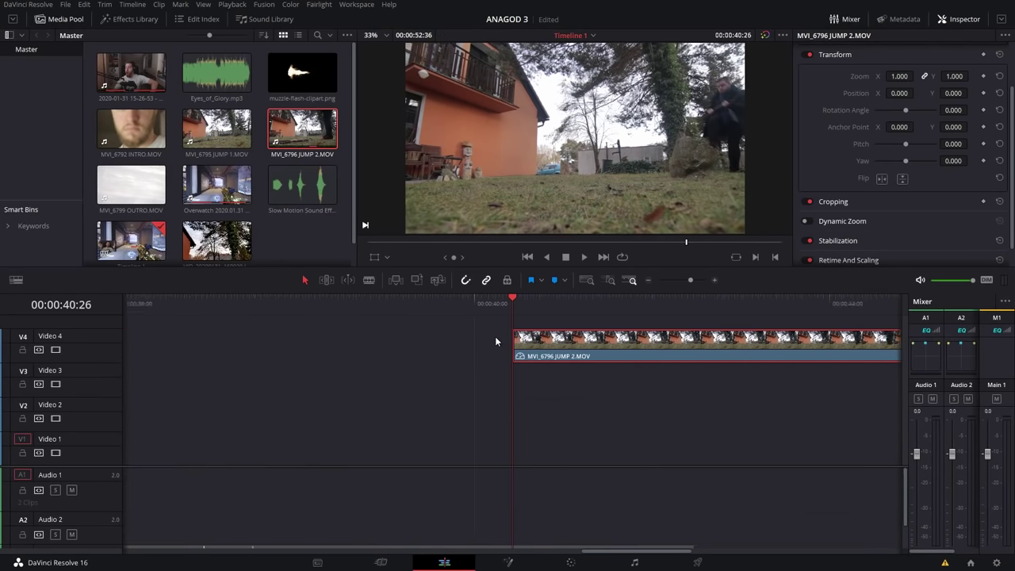
pyautogui.press('space')
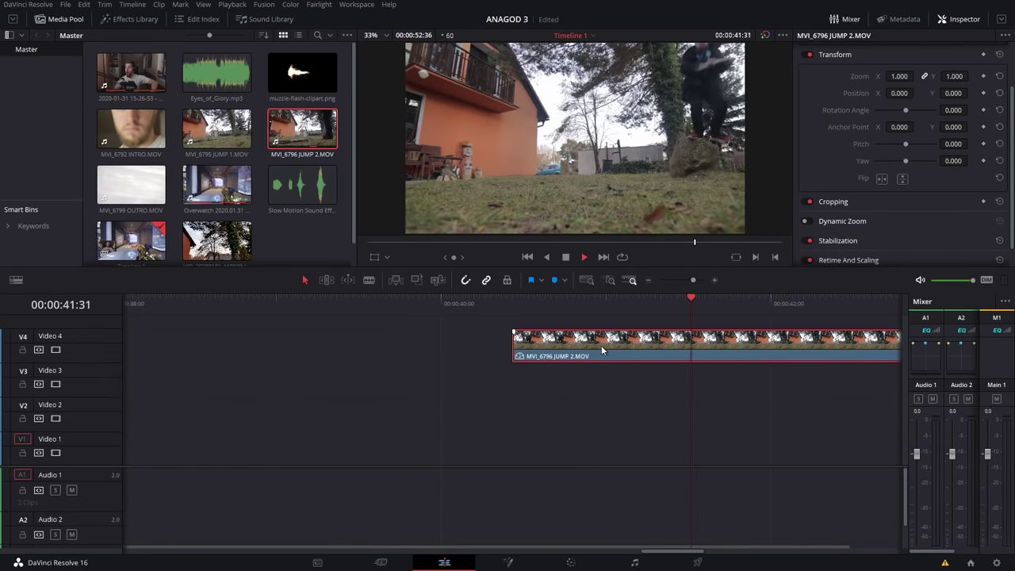
pyautogui.click(519, 305)
pyautogui.hotkey('ctrl', 's')
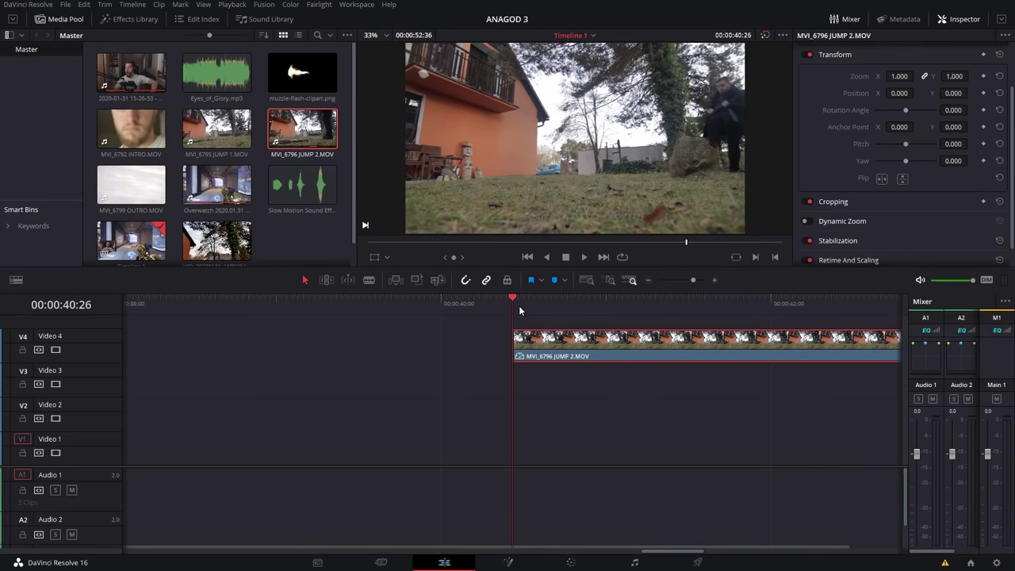
# Step: Set Retime Process to Optical Flow under Retime And Scaling and play the jump clip
pyautogui.scroll(-1, 908, 235)
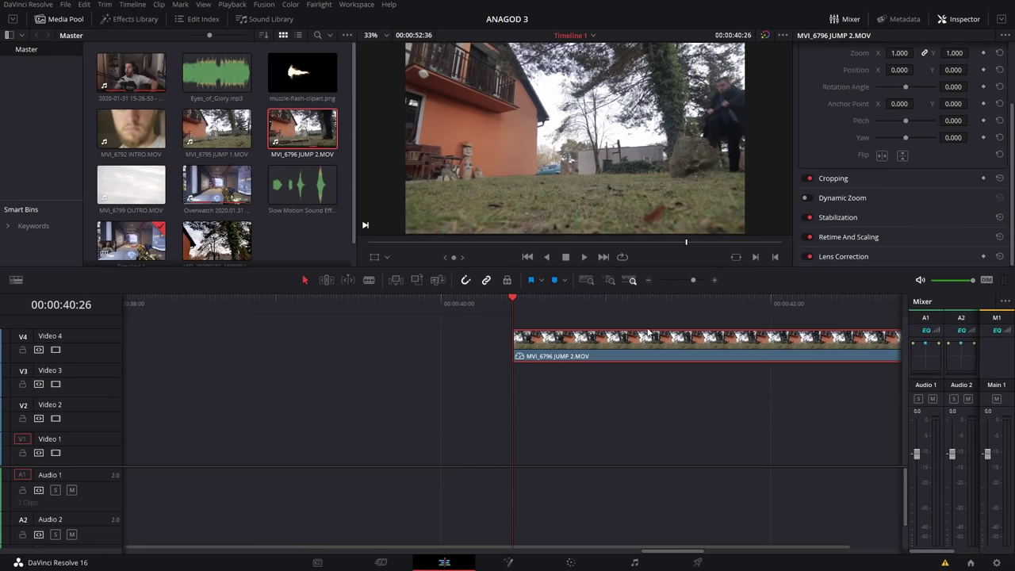
pyautogui.click(839, 237)
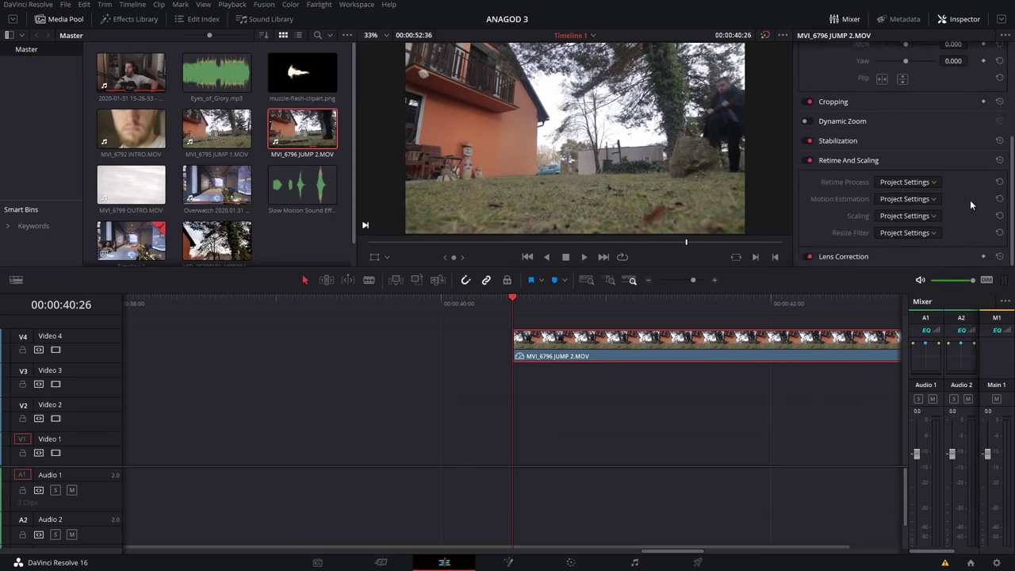
pyautogui.click(916, 183)
pyautogui.click(902, 230)
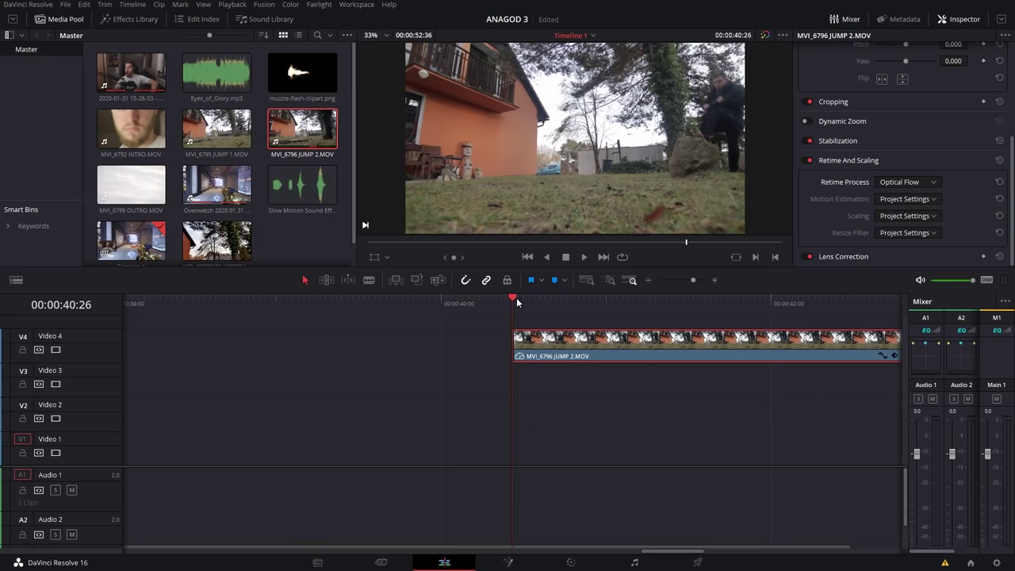
pyautogui.press('space')
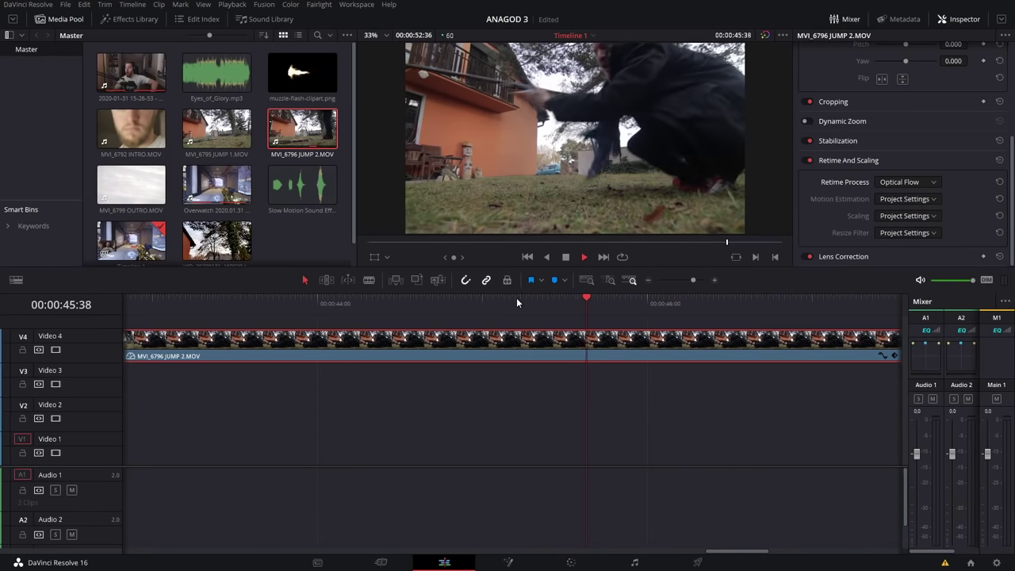
pyautogui.press('space')
# Step: Revert Retime Process to Project Settings and show Retime Controls on the Video 4 clip
pyautogui.hotkey('ctrl', 'z')
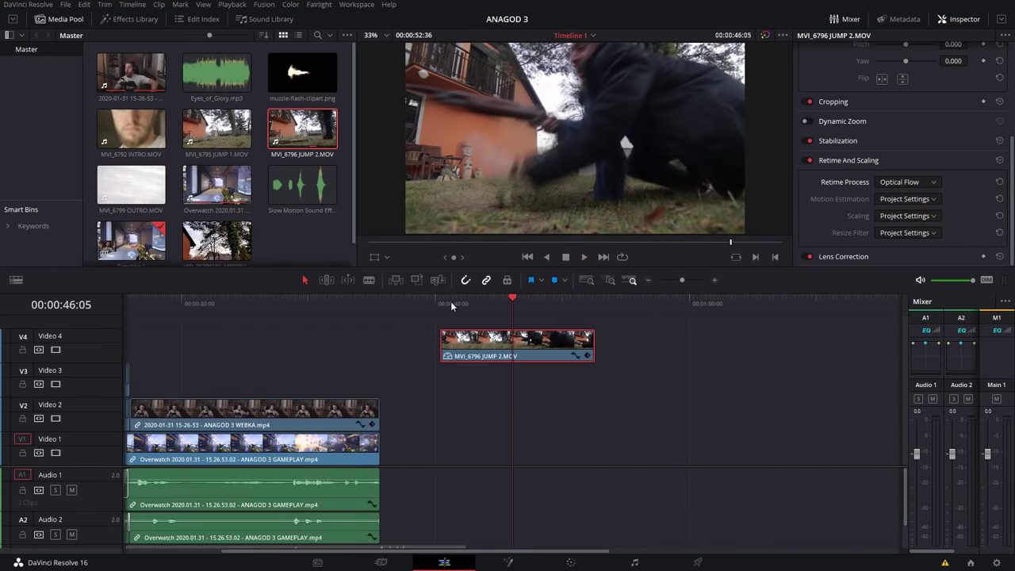
pyautogui.hotkey('ctrl', 'shift', 'z')
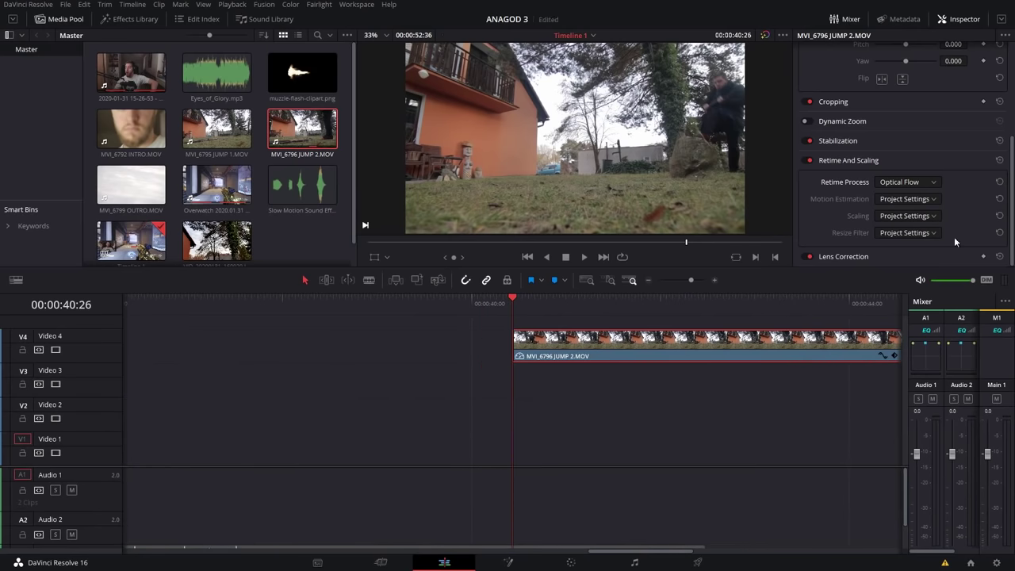
pyautogui.hotkey('ctrl', 'z')
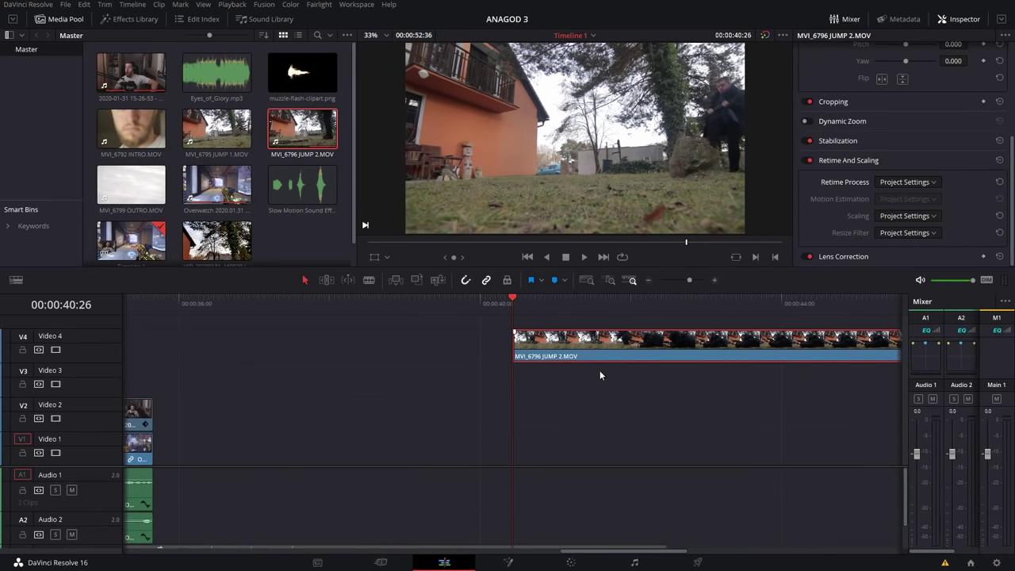
pyautogui.hotkey('ctrl', 'r')
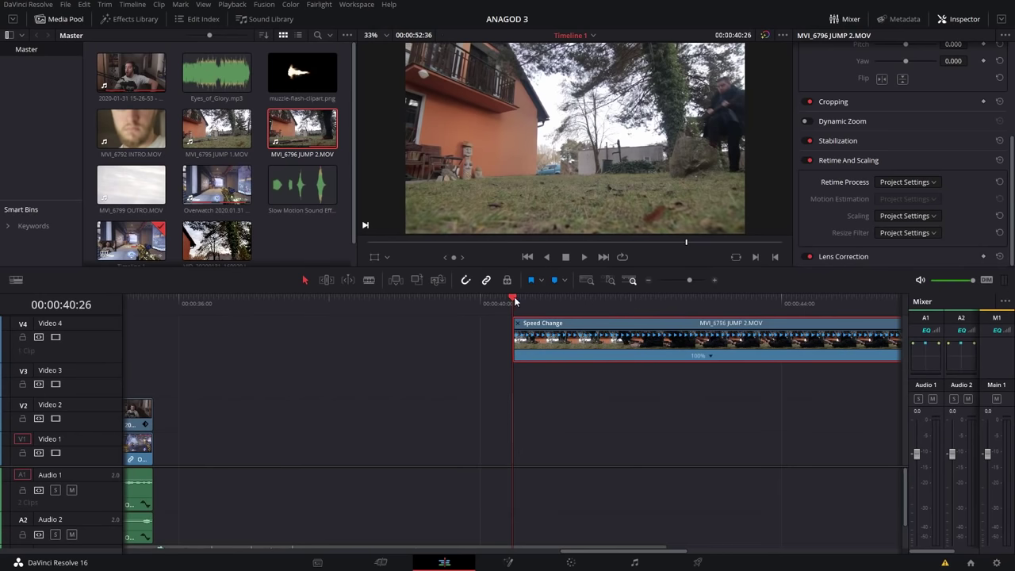
# Step: Add speed points where the jump in MVI_6796 JUMP 2.MOV begins and ends, then save
pyautogui.moveTo(514, 302)
pyautogui.mouseDown()
pyautogui.moveTo(560, 301)
pyautogui.moveTo(520, 305)
pyautogui.mouseUp()
pyautogui.moveTo(513, 300); pyautogui.dragTo(557, 302)
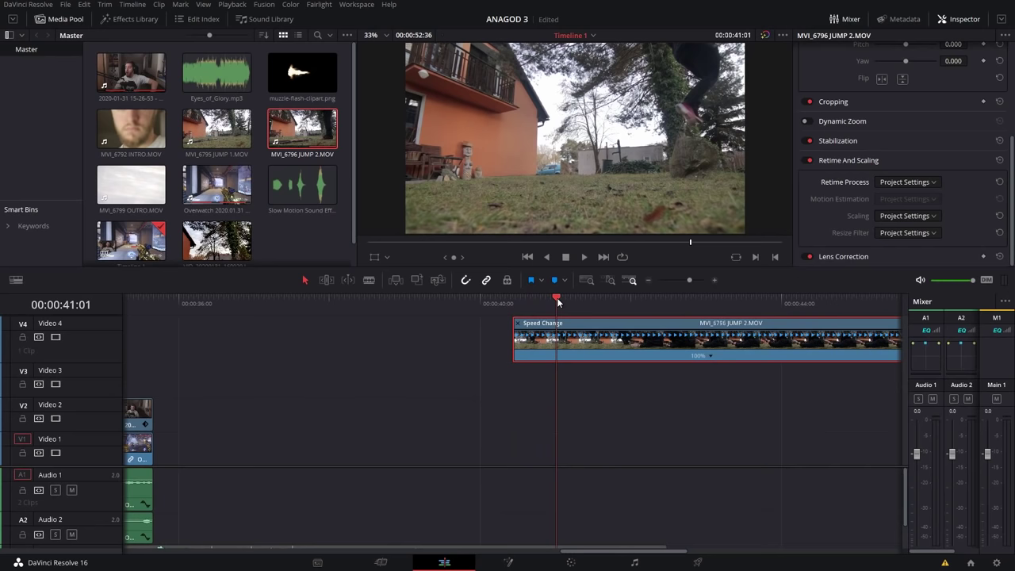
pyautogui.click(709, 355)
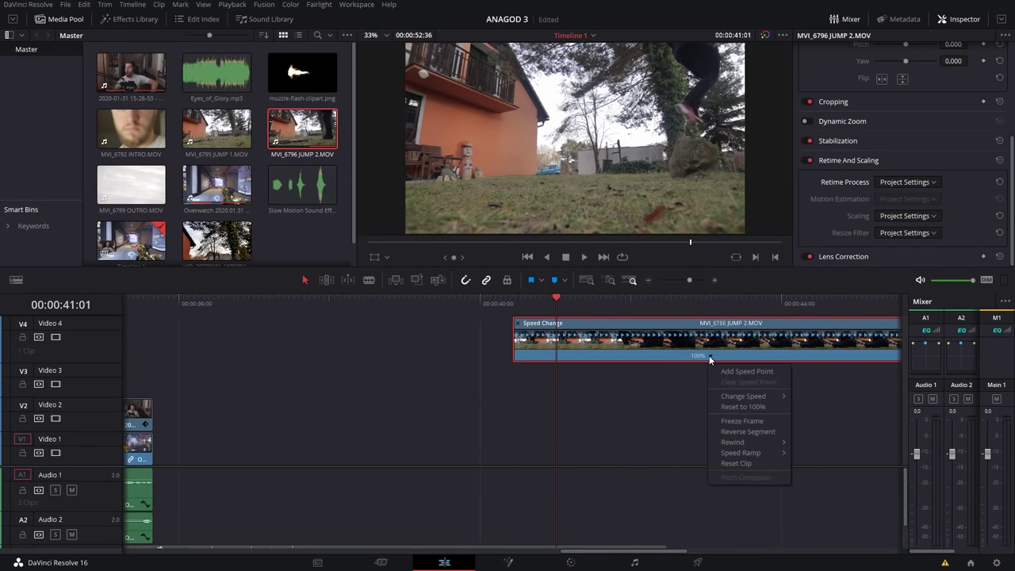
pyautogui.click(710, 355)
pyautogui.click(711, 356)
pyautogui.click(729, 370)
pyautogui.moveTo(555, 299); pyautogui.dragTo(585, 301)
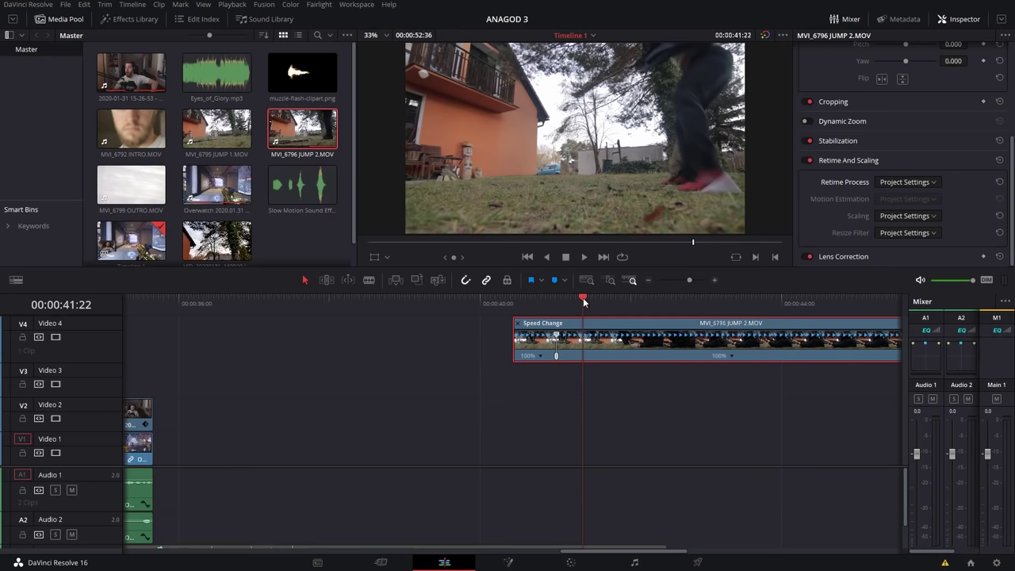
pyautogui.click(731, 355)
pyautogui.click(760, 372)
pyautogui.moveTo(584, 300)
pyautogui.mouseDown()
pyautogui.moveTo(648, 304)
pyautogui.moveTo(569, 304)
pyautogui.mouseUp()
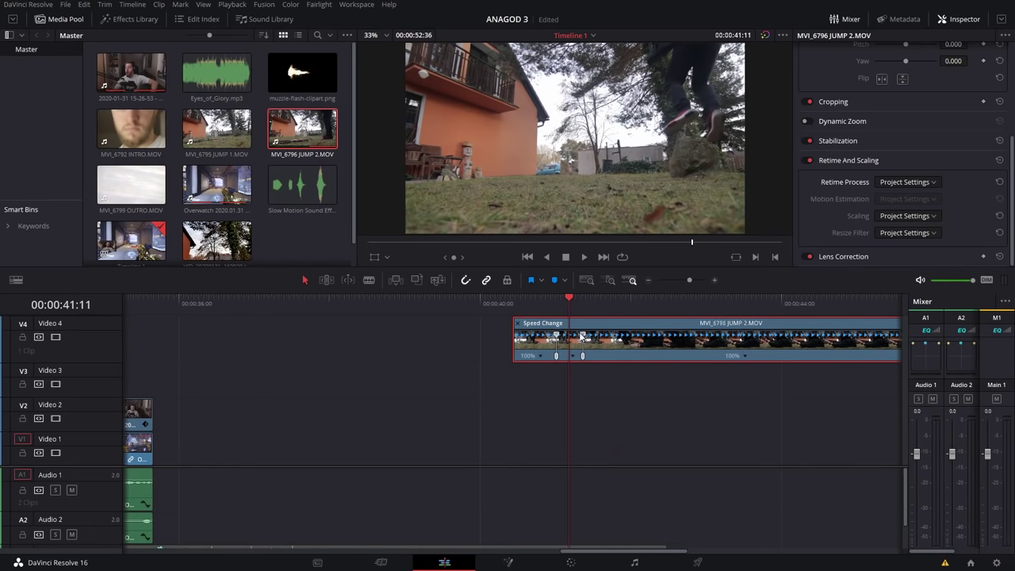
pyautogui.hotkey('ctrl', 's')
# Step: Lengthen the 25% slow-motion section and play the slowed jump back
pyautogui.moveTo(583, 337); pyautogui.dragTo(662, 336)
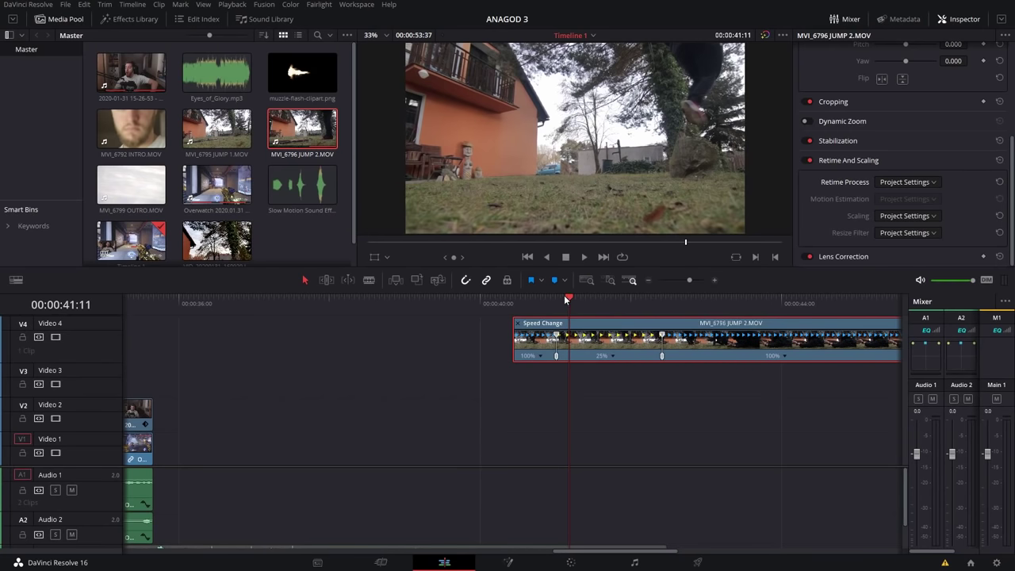
pyautogui.moveTo(572, 296); pyautogui.dragTo(517, 303)
pyautogui.press('space')
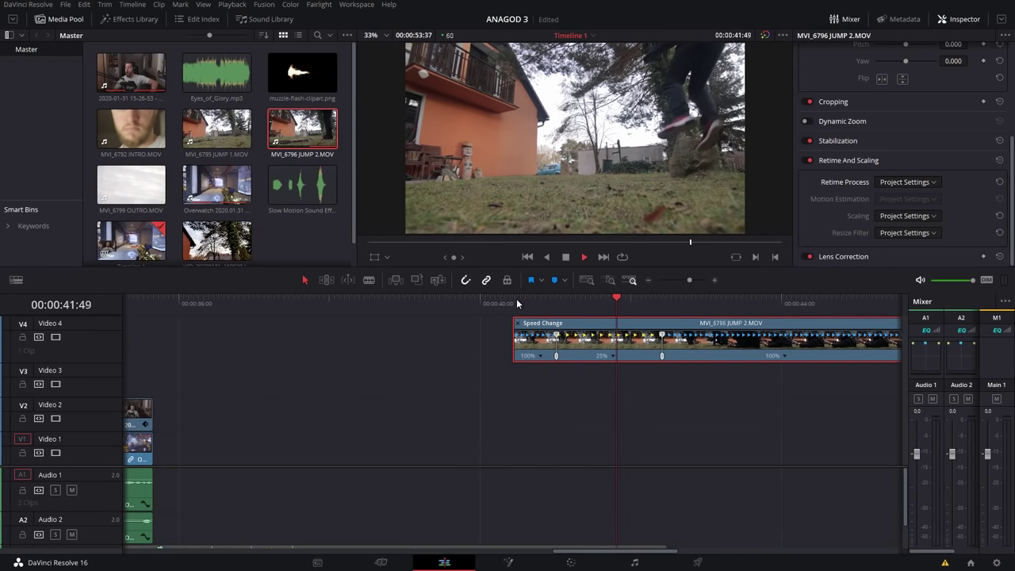
pyautogui.press('space')
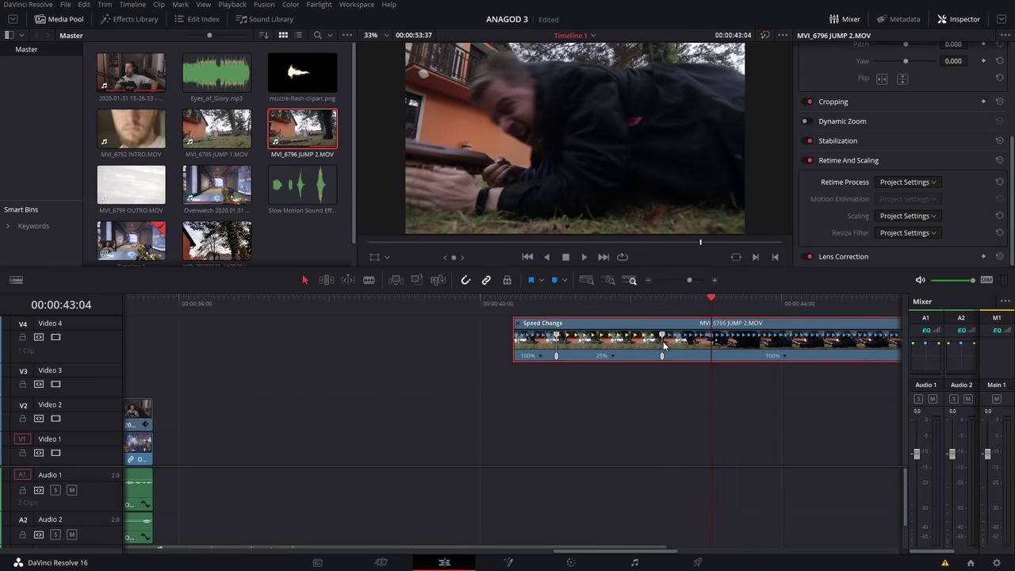
pyautogui.scroll(-5, 627, 355)
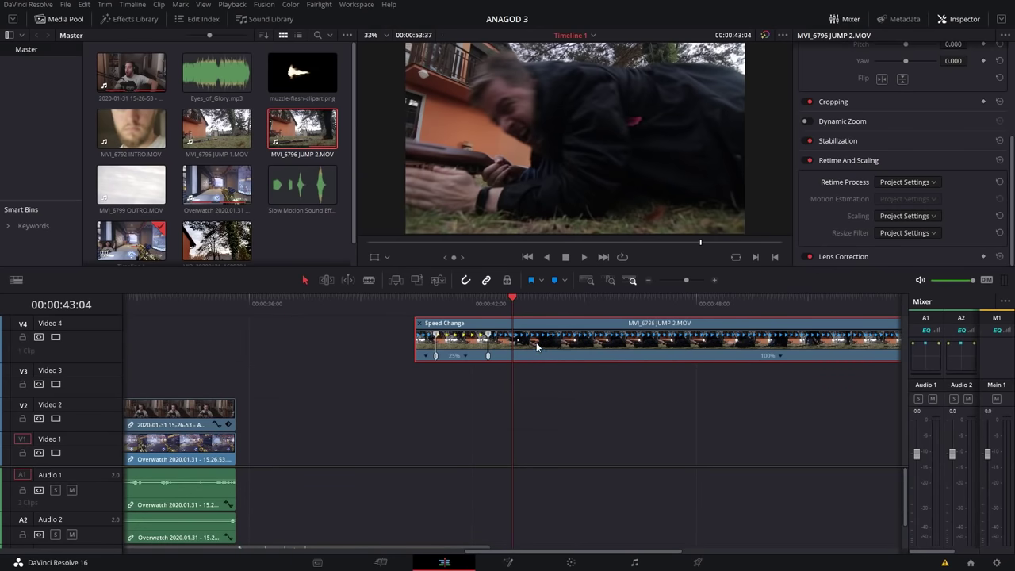
# Step: Show the jump clip's retime curve and ease both speed-ramp keyframes
pyautogui.rightClick(779, 354)
pyautogui.click(651, 347)
pyautogui.rightClick(651, 347)
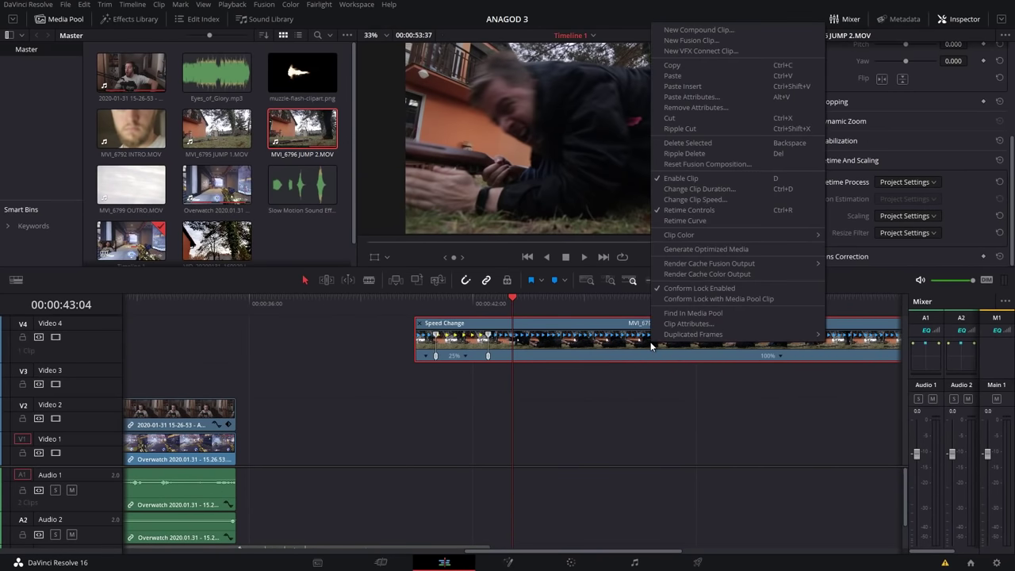
pyautogui.click(703, 221)
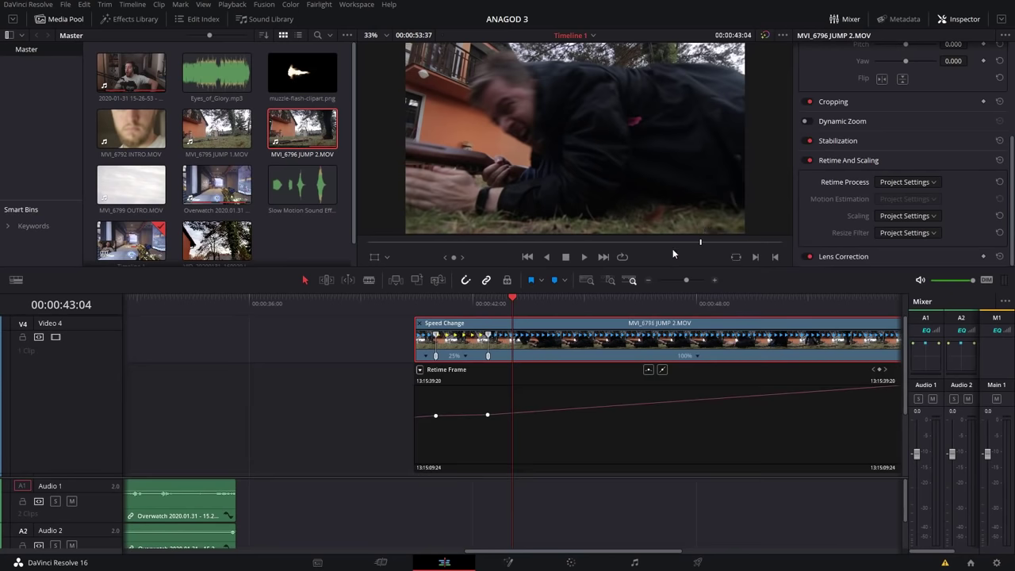
pyautogui.click(487, 414)
pyautogui.click(487, 413)
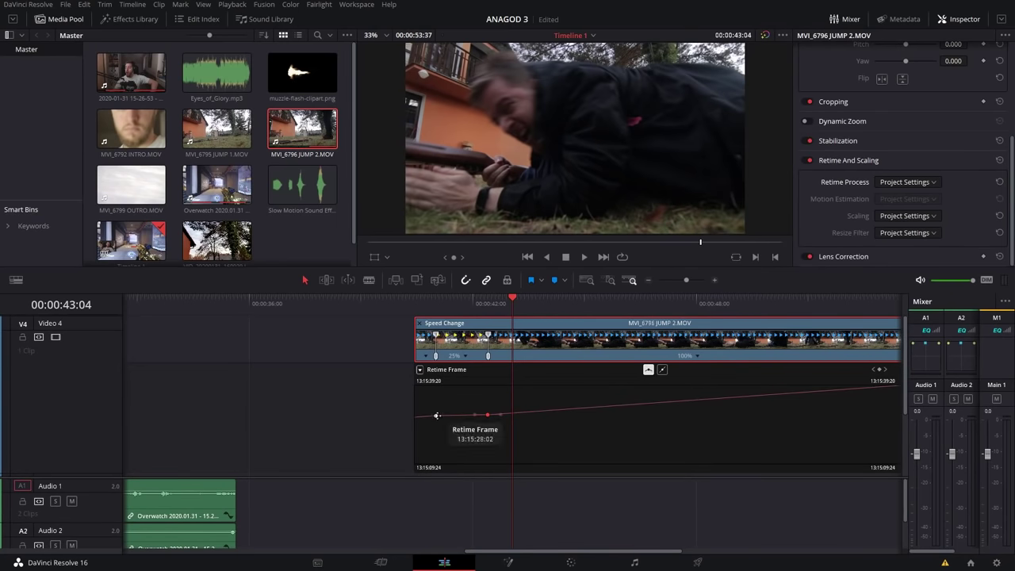
pyautogui.click(662, 370)
# Step: Play back the eased ramp from the clip's start and save the project
pyautogui.click(414, 304)
pyautogui.press('space')
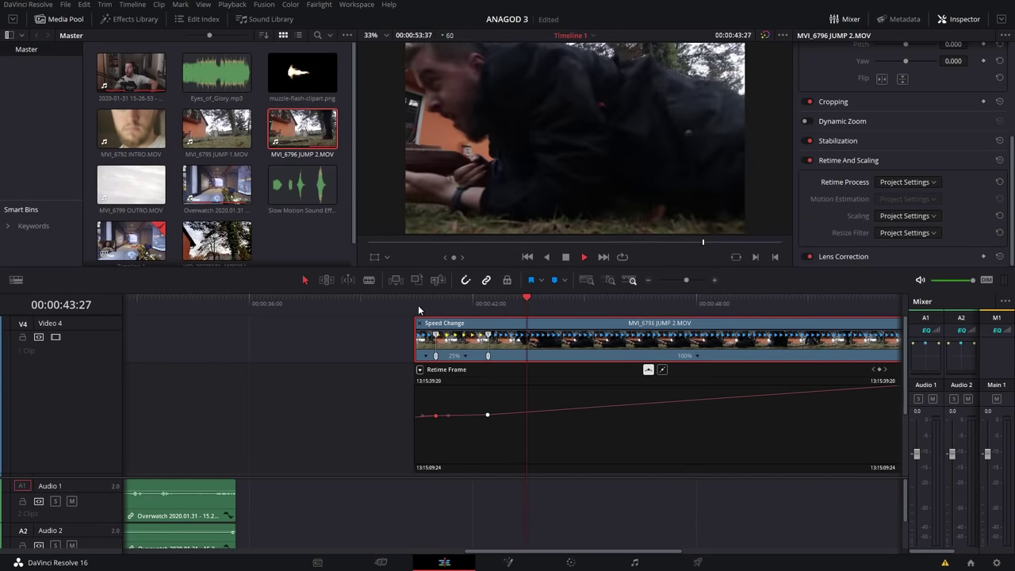
pyautogui.press('space')
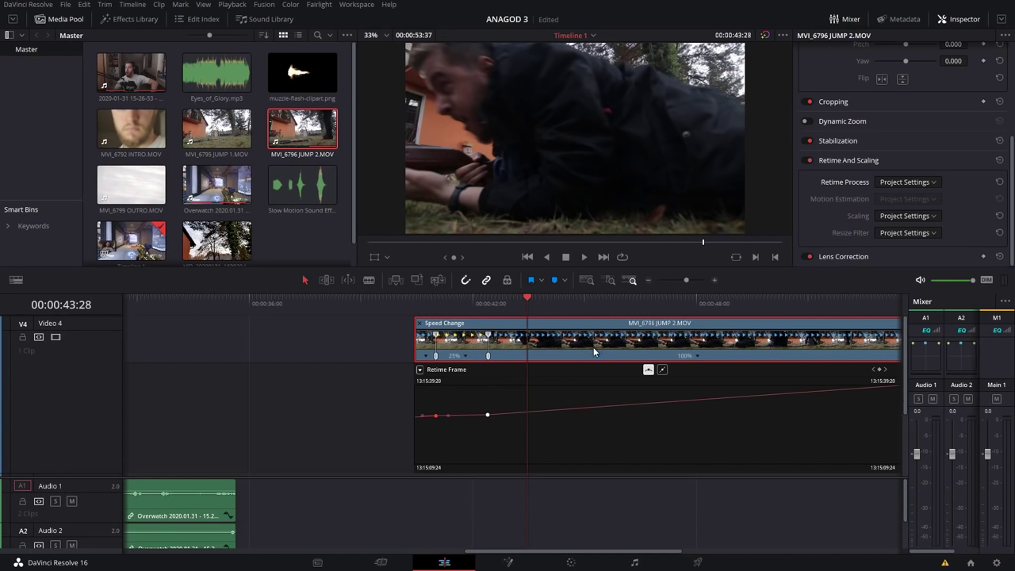
pyautogui.hotkey('ctrl', 's')
# Step: Add a third speed point after the 25% slow motion, creating a roughly 123% section
pyautogui.scroll(-3, 594, 346)
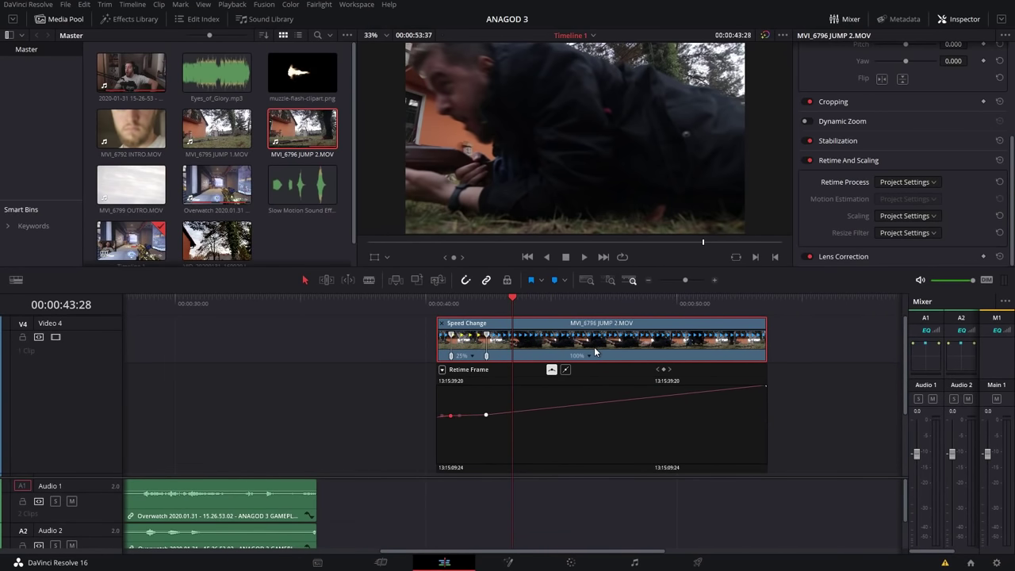
pyautogui.moveTo(514, 300); pyautogui.dragTo(616, 300)
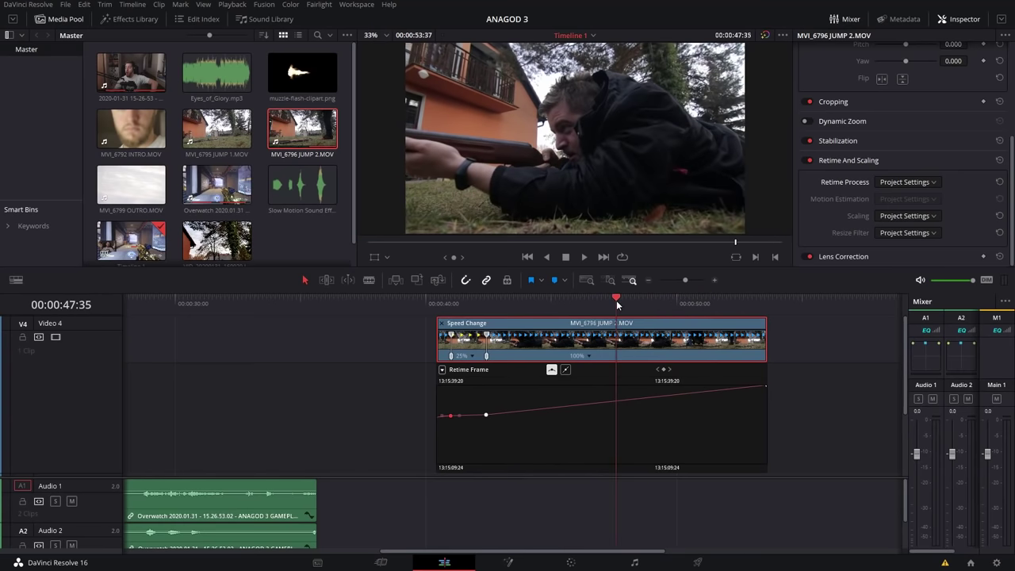
pyautogui.click(589, 354)
pyautogui.click(627, 370)
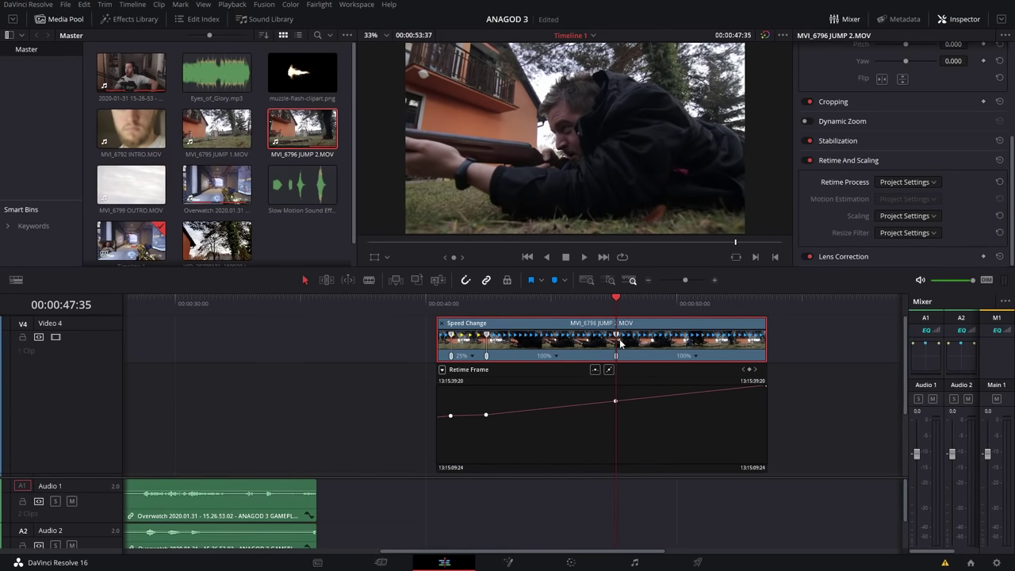
pyautogui.click(630, 300)
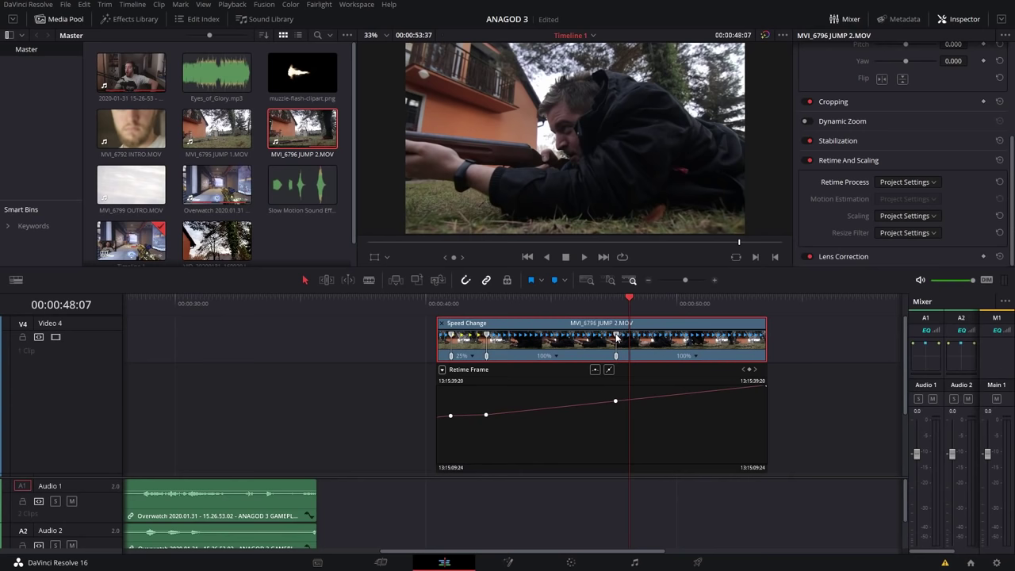
pyautogui.moveTo(617, 339); pyautogui.dragTo(526, 335)
pyautogui.click(500, 300)
pyautogui.scroll(3, 500, 301)
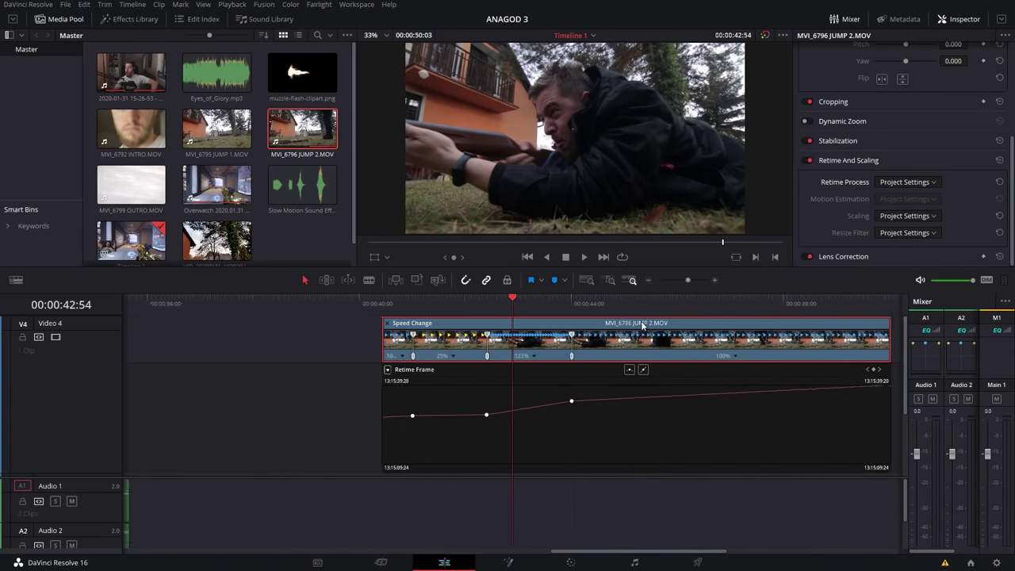
pyautogui.moveTo(495, 301); pyautogui.dragTo(456, 307)
pyautogui.scroll(-5, 419, 374)
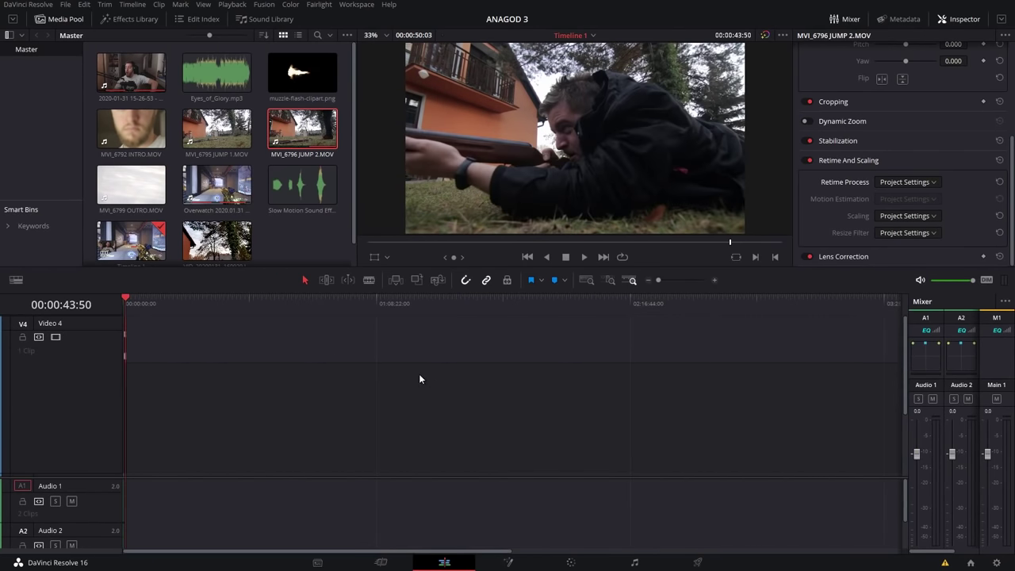
pyautogui.scroll(5, 336, 356)
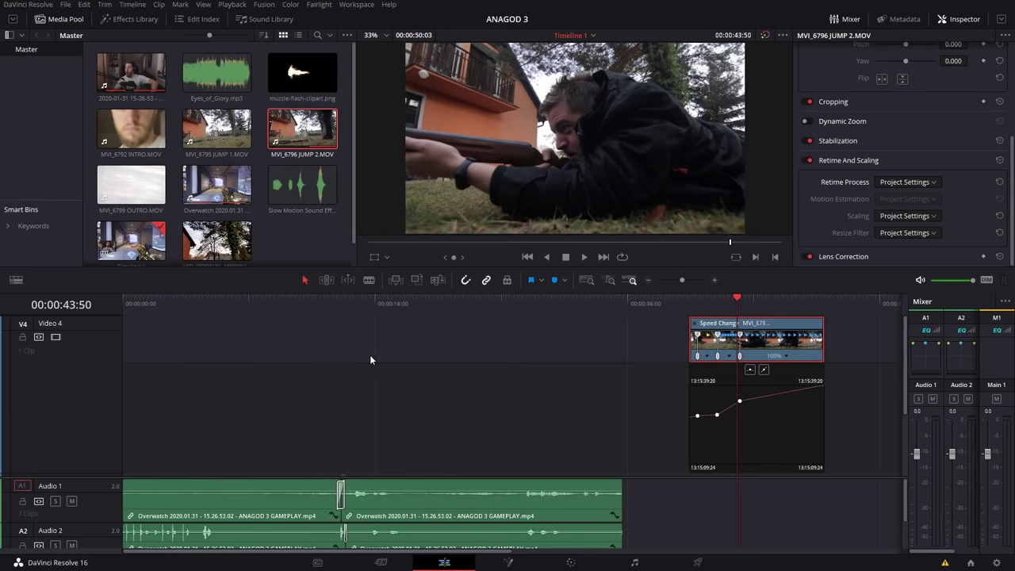
pyautogui.scroll(-2, 412, 417)
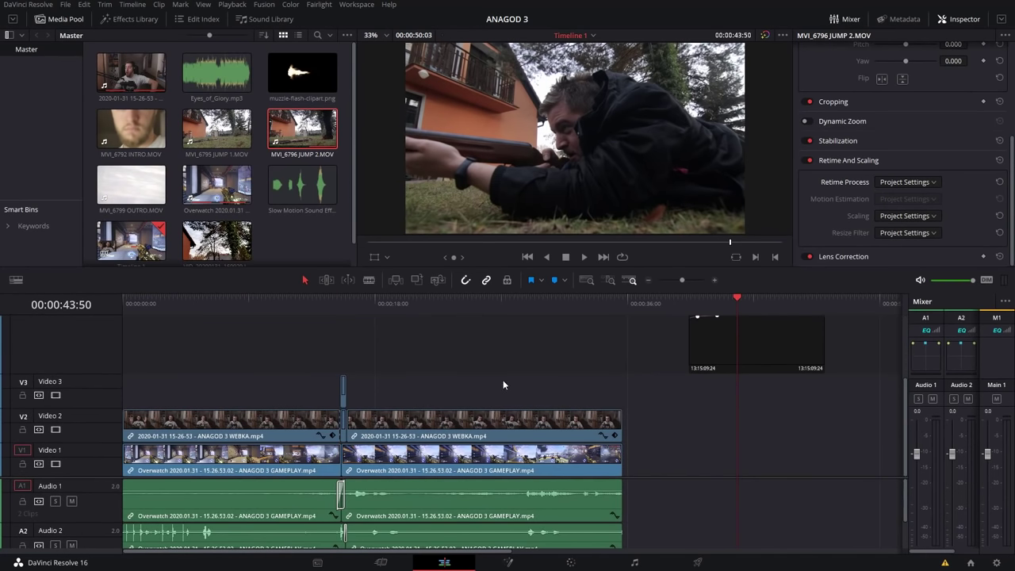
pyautogui.scroll(-2, 108, 442)
pyautogui.scroll(-2, 108, 443)
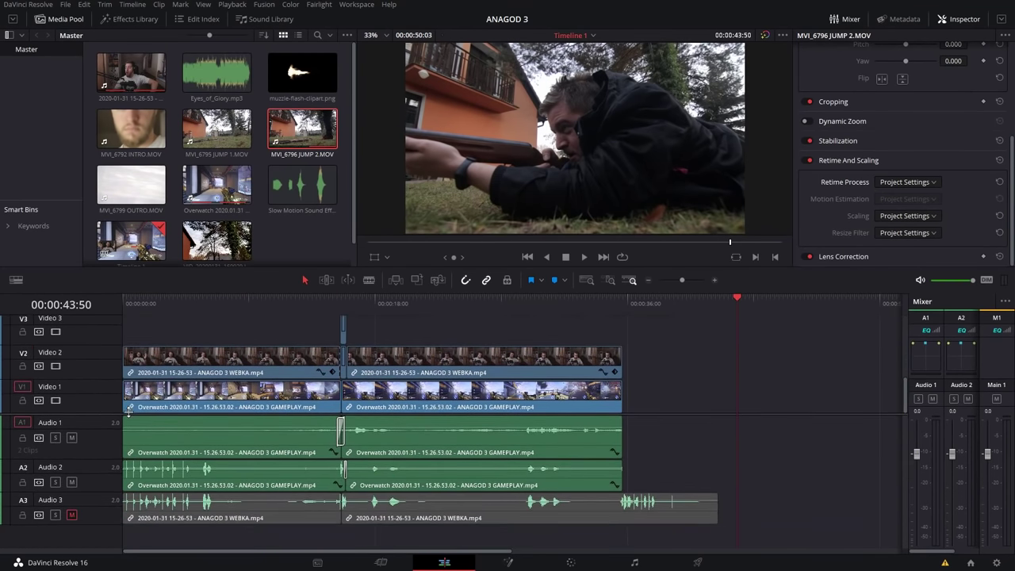